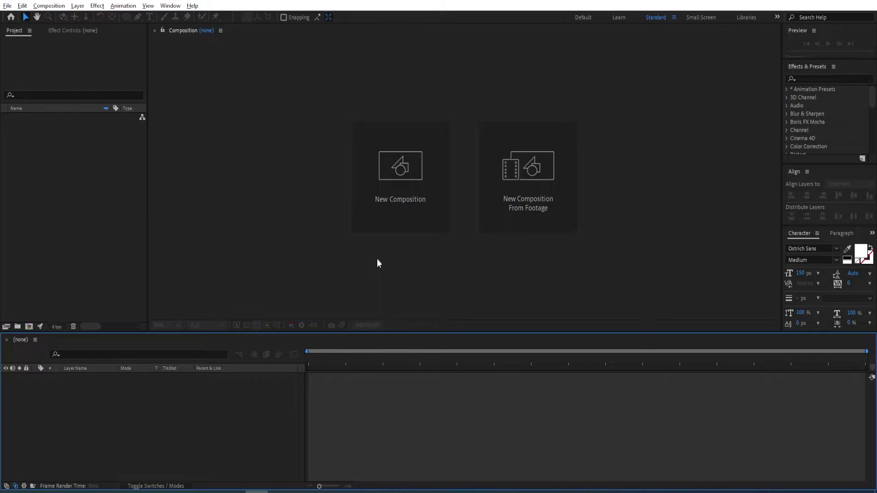
# - Create a new 1920×1080 composition and add a text layer reading GOOD
pyautogui.click(415, 201)
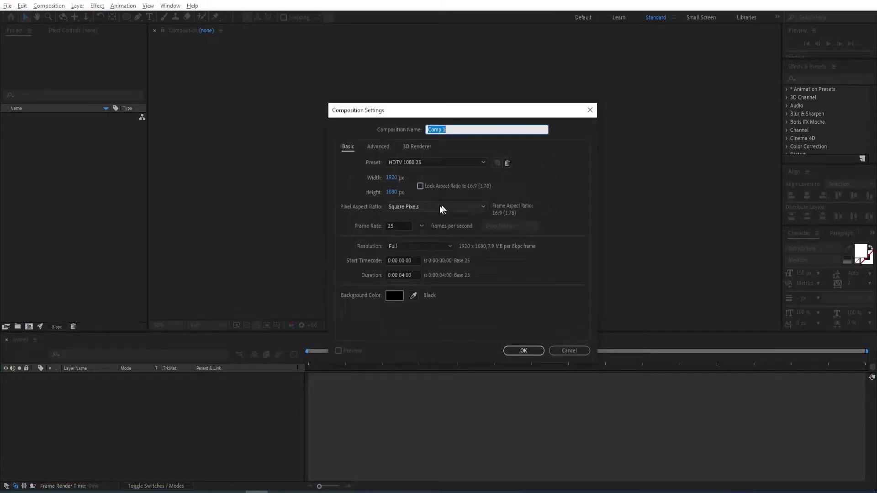
pyautogui.click(520, 351)
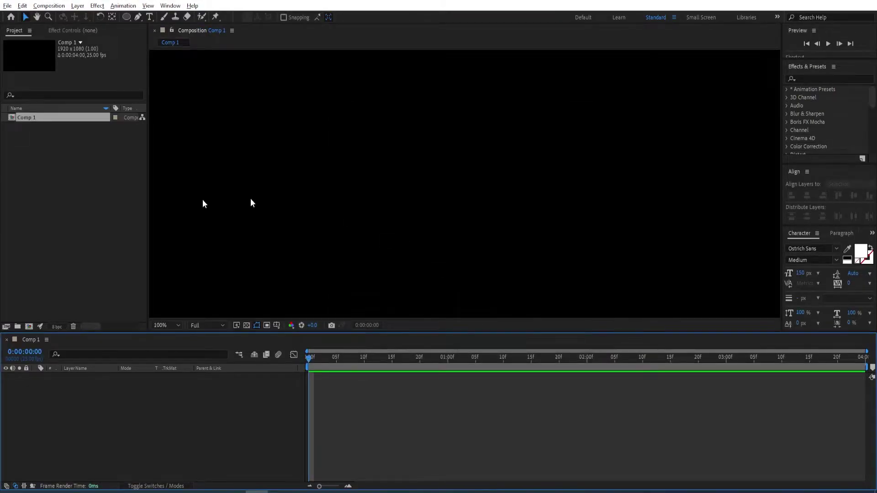
pyautogui.click(147, 18)
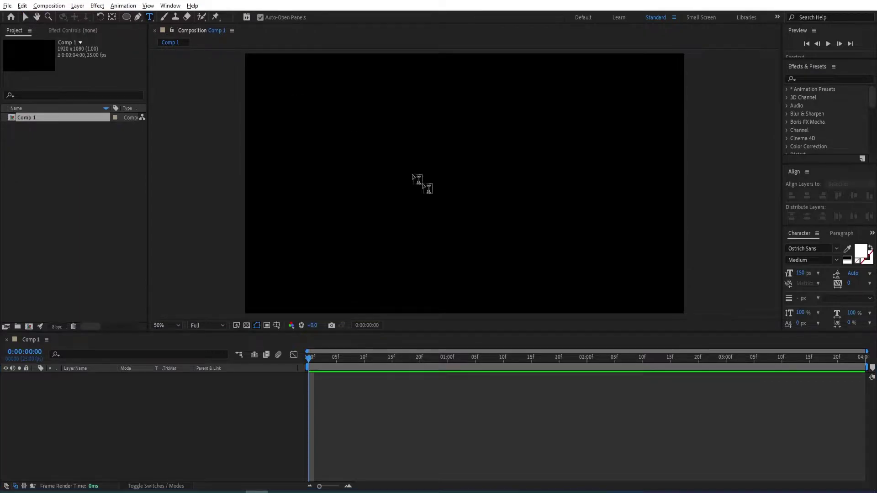
pyautogui.click(412, 134)
pyautogui.write('GOOD')
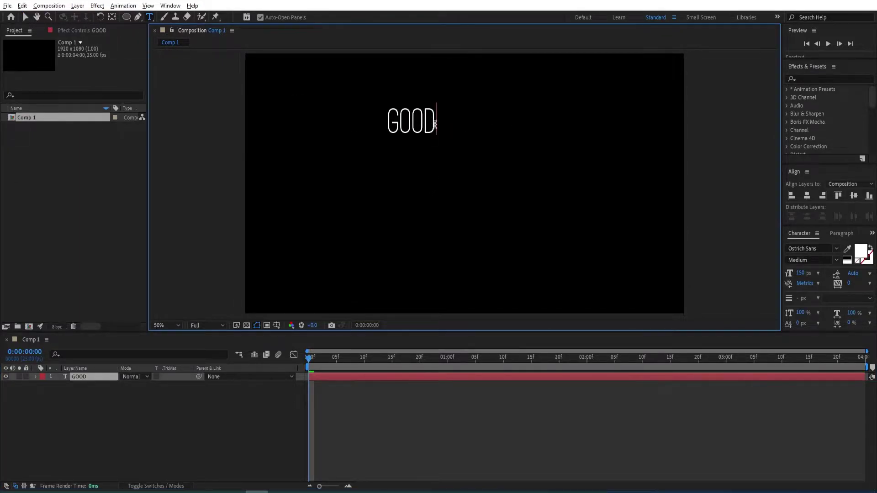
# - Set GOOD to 200 px and centre it horizontally in the comp
pyautogui.hotkey('ctrl', 'a')
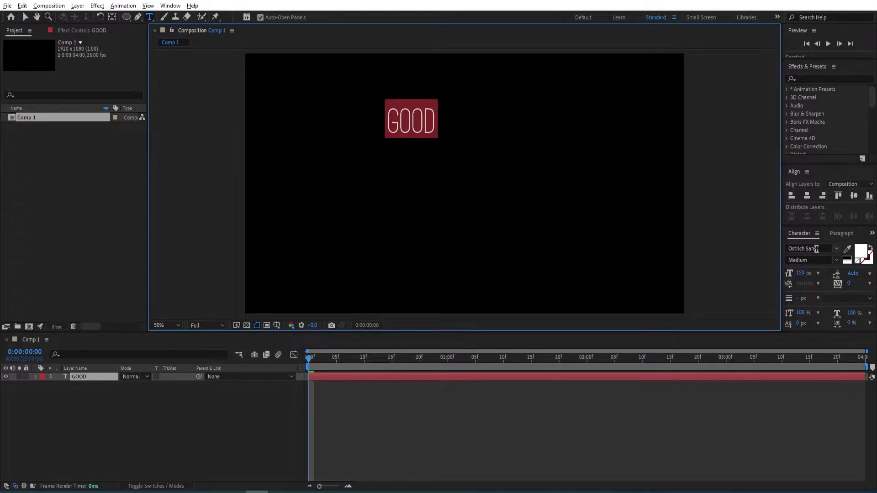
pyautogui.click(800, 273)
pyautogui.write('200')
pyautogui.press('Return')
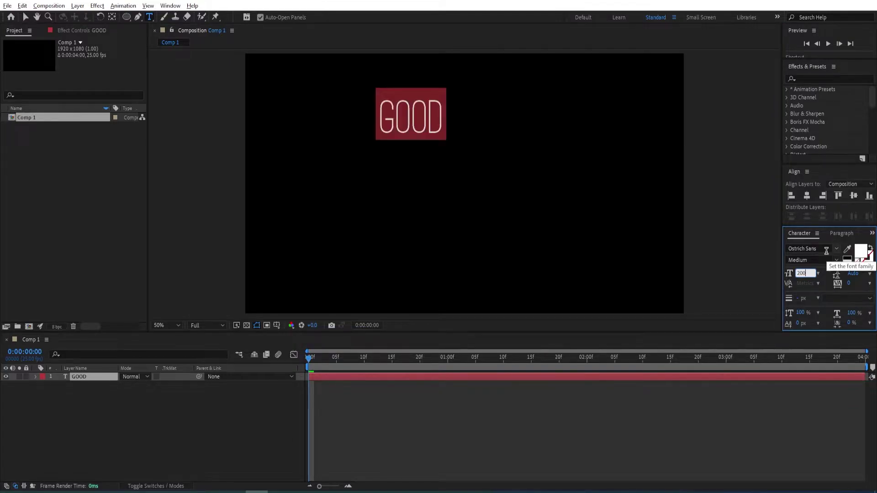
pyautogui.click(26, 19)
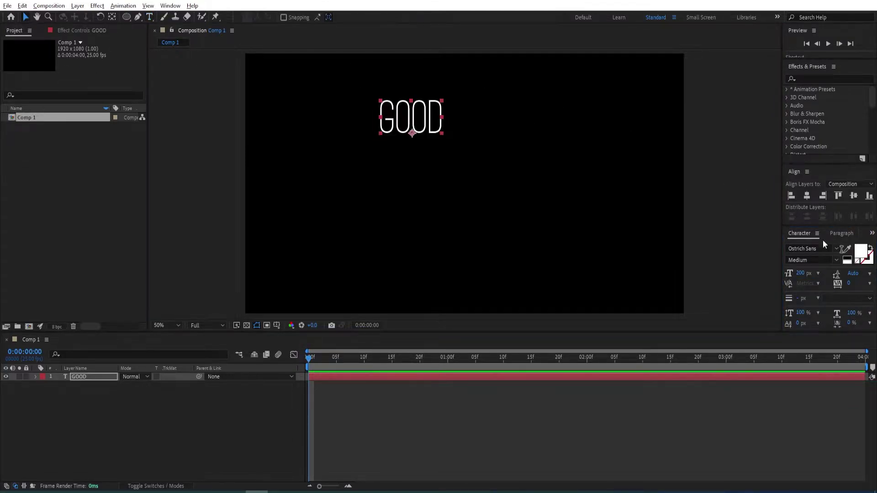
pyautogui.click(807, 196)
# - Duplicate the GOOD layer and move the copy below the original
pyautogui.click(89, 379)
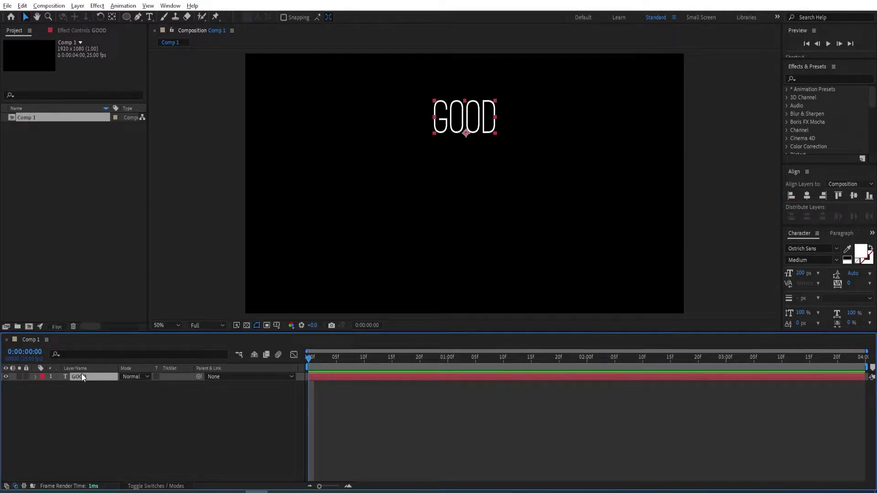
pyautogui.hotkey('ctrl', 'd')
pyautogui.moveTo(476, 128); pyautogui.dragTo(474, 192)
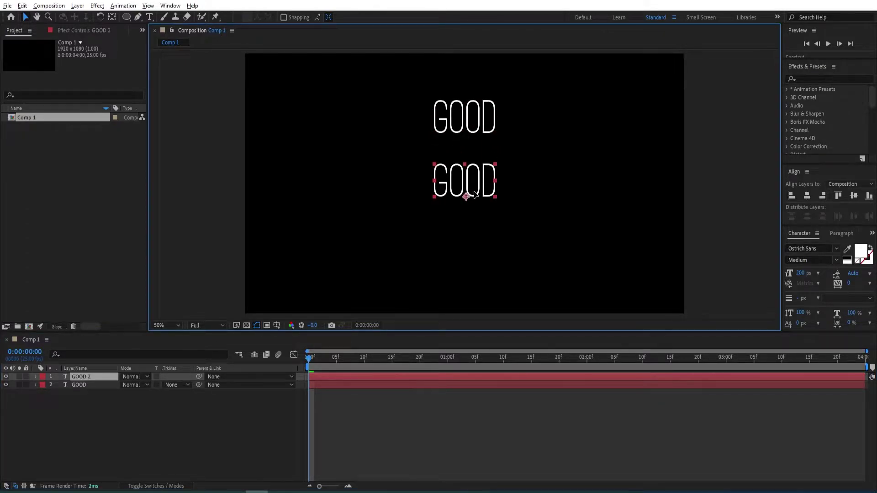
# - Retype the duplicate as 'artists' and choose the Reklame Script DEMO font
pyautogui.doubleClick(475, 194)
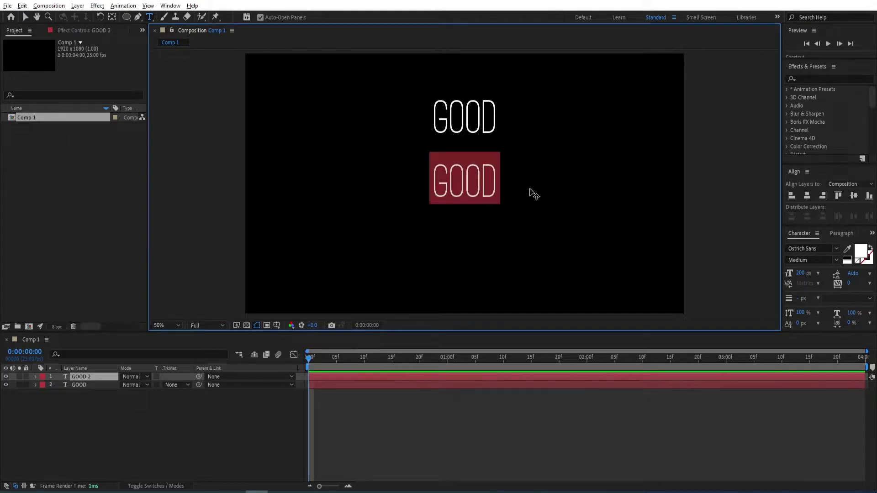
pyautogui.write('artists')
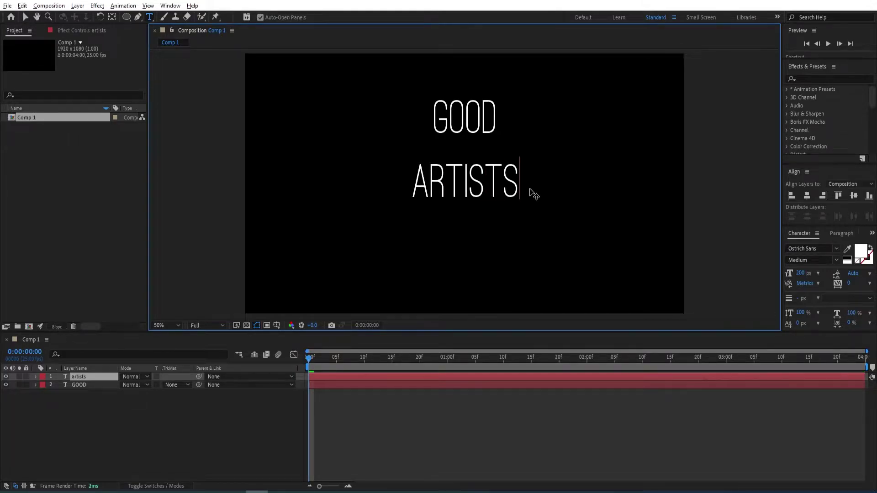
pyautogui.click(819, 248)
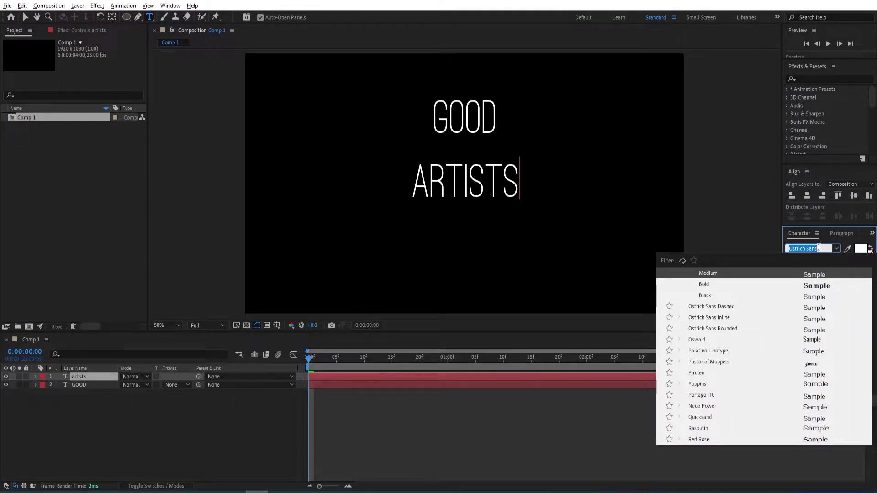
pyautogui.write('rekl')
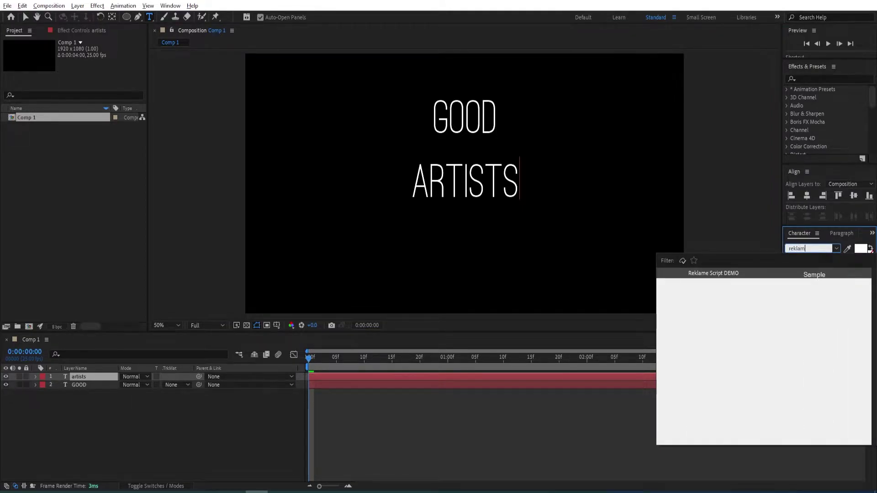
pyautogui.write('am')
pyautogui.click(727, 275)
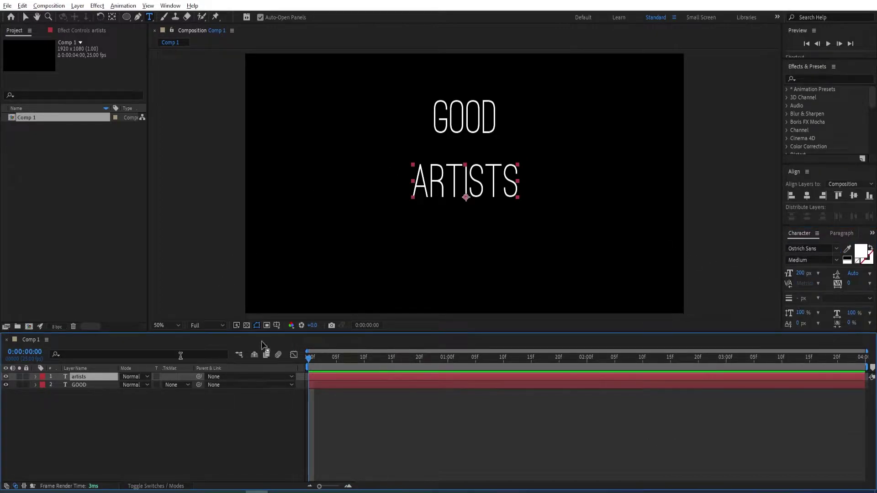
# - Apply Reklame Script to the whole word artists and enlarge it to about 341 px
pyautogui.doubleClick(473, 184)
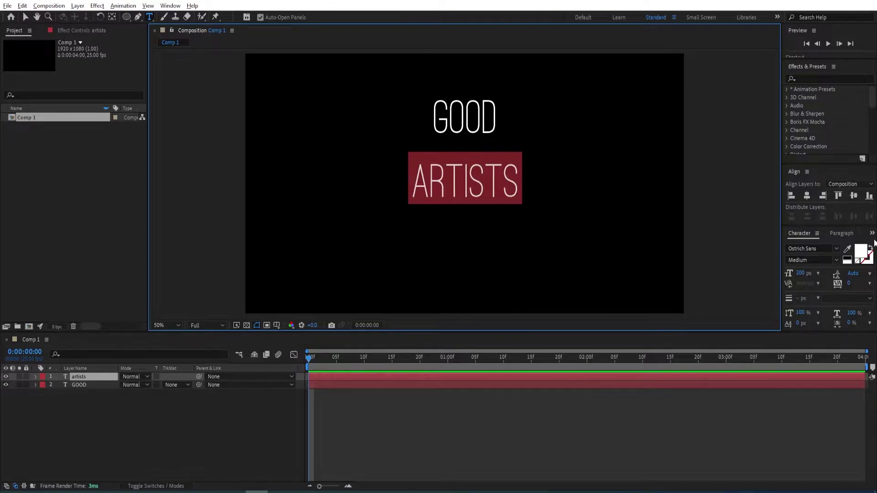
pyautogui.click(810, 248)
pyautogui.write('rekl')
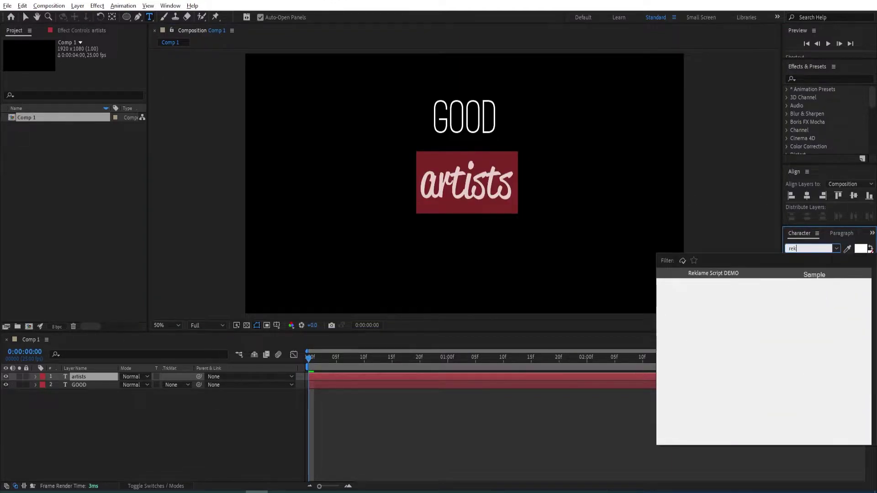
pyautogui.write('ame')
pyautogui.press('Return')
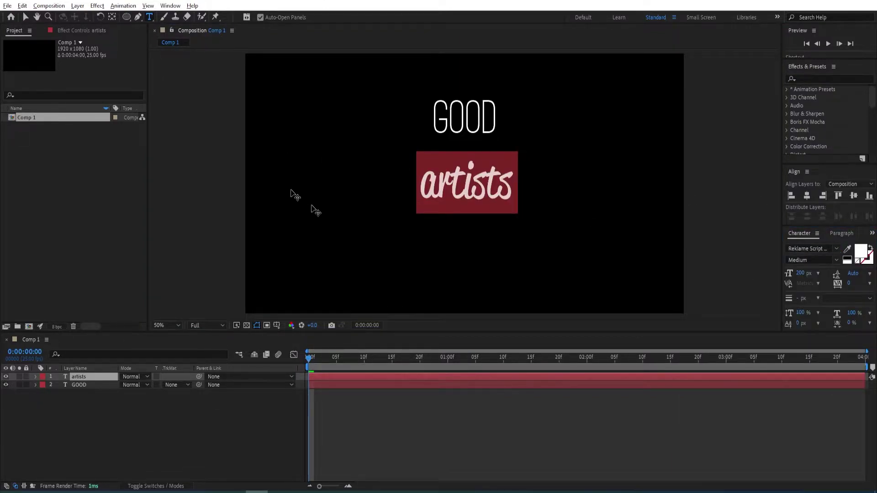
pyautogui.click(101, 376)
pyautogui.moveTo(800, 273); pyautogui.dragTo(866, 273)
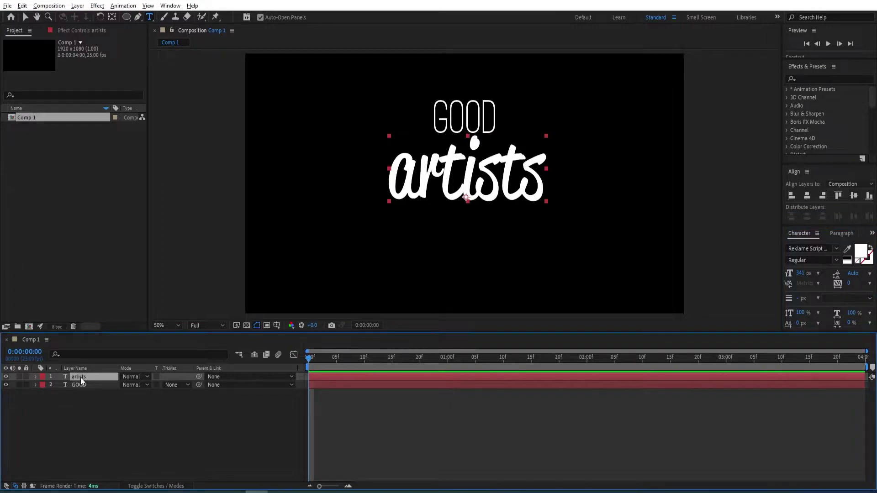
# - Duplicate artists, move the copy down, and retype it as 'copy'
pyautogui.hotkey('ctrl', 'd')
pyautogui.press('v')
pyautogui.moveTo(447, 182); pyautogui.dragTo(449, 257)
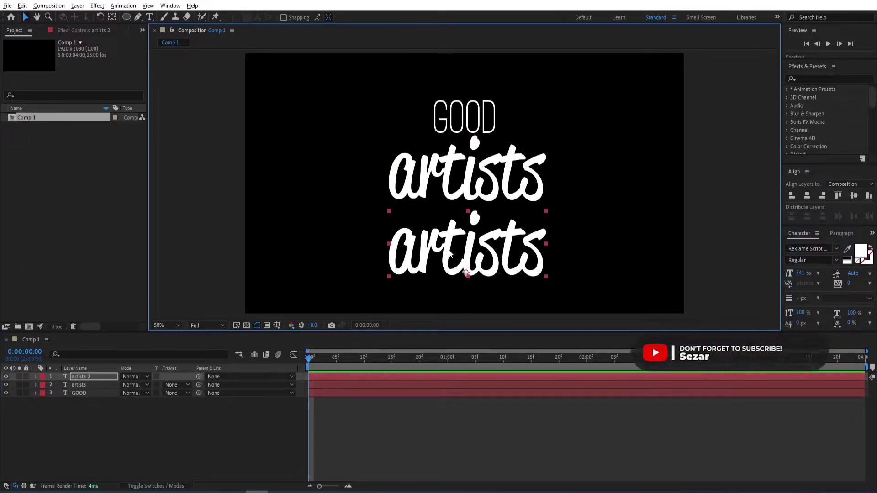
pyautogui.doubleClick(517, 215)
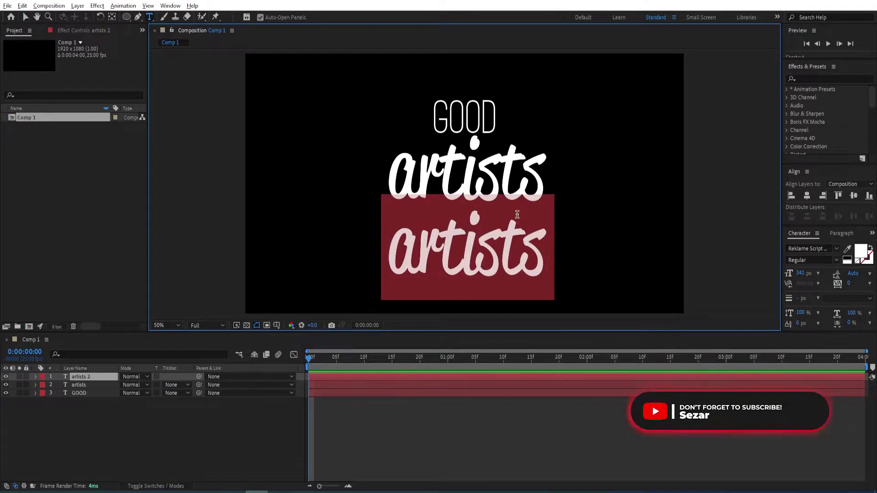
pyautogui.write('copy')
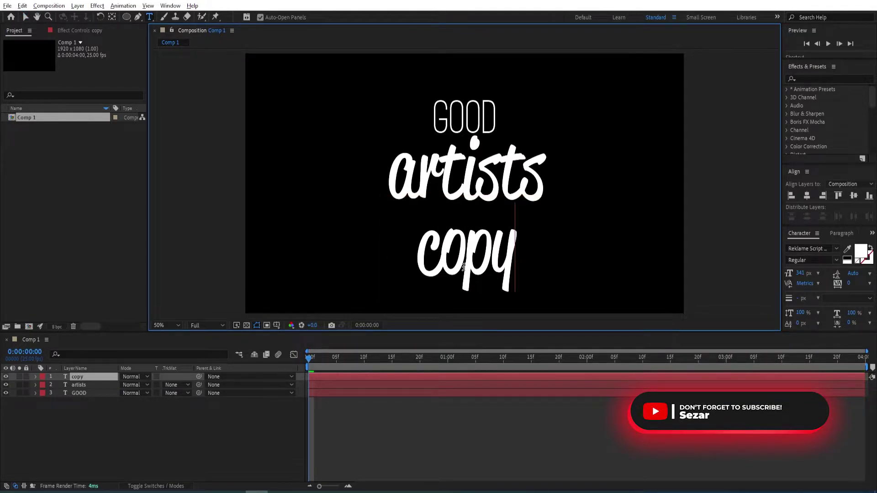
# - Set the word copy in Quicksand Dash at 150 px
pyautogui.doubleClick(467, 275)
pyautogui.click(813, 247)
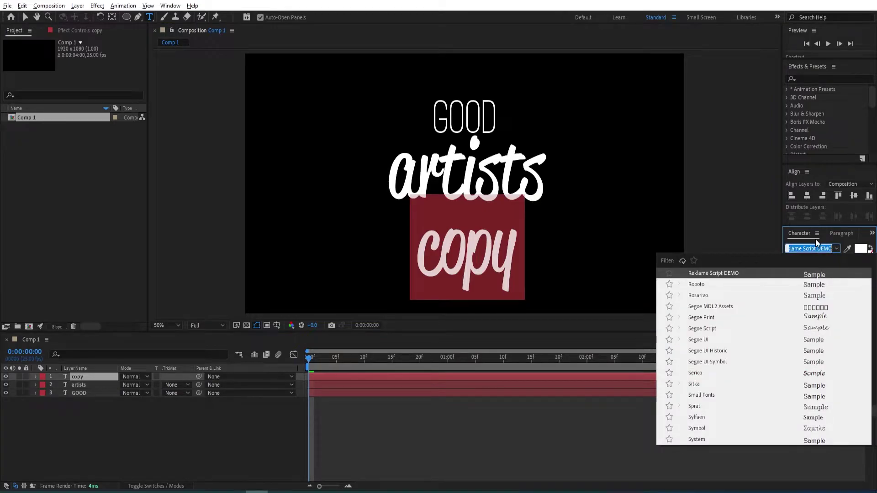
pyautogui.write('quick')
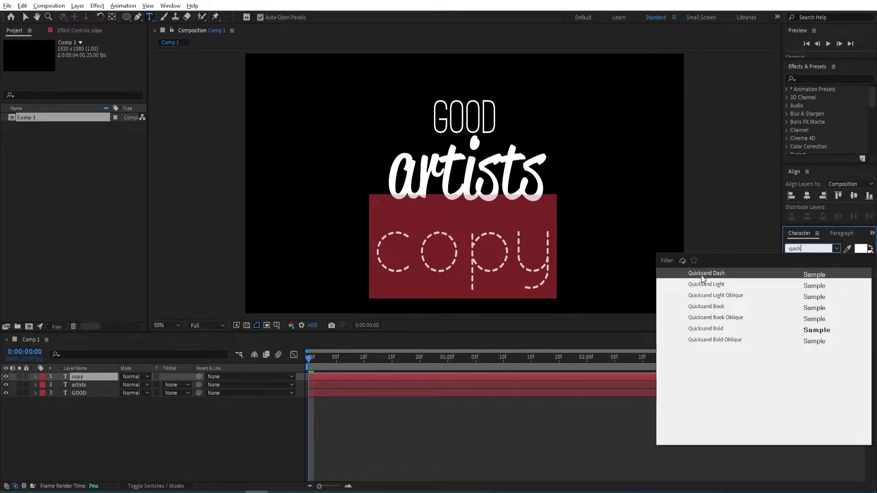
pyautogui.click(704, 273)
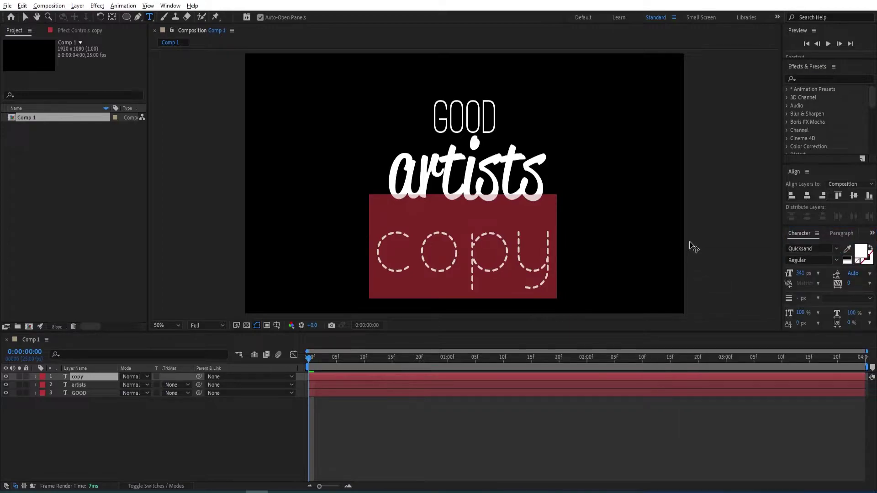
pyautogui.moveTo(805, 272); pyautogui.dragTo(749, 273)
pyautogui.click(804, 273)
pyautogui.write('150')
pyautogui.press('Return')
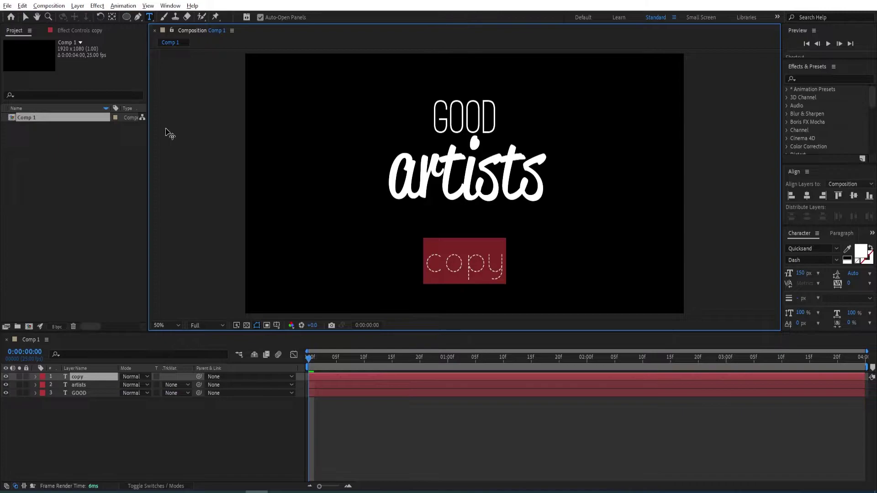
# - Move copy up so it sits just beneath artists
pyautogui.click(24, 17)
pyautogui.moveTo(459, 269); pyautogui.dragTo(465, 231)
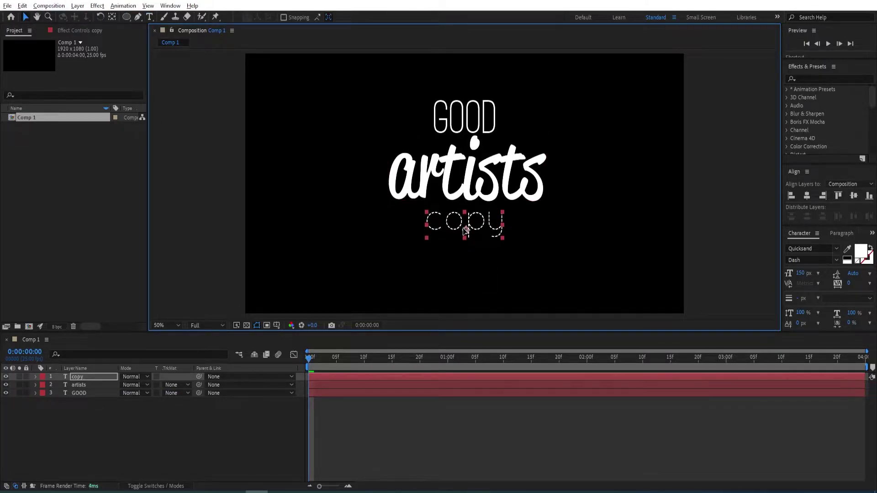
pyautogui.click(89, 413)
pyautogui.click(86, 393)
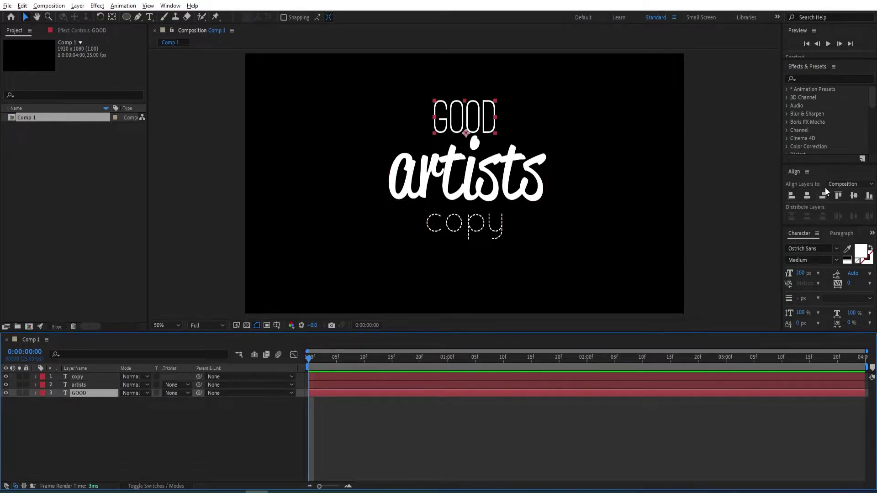
# - Centre GOOD, artists and copy horizontally in the comp
pyautogui.click(808, 193)
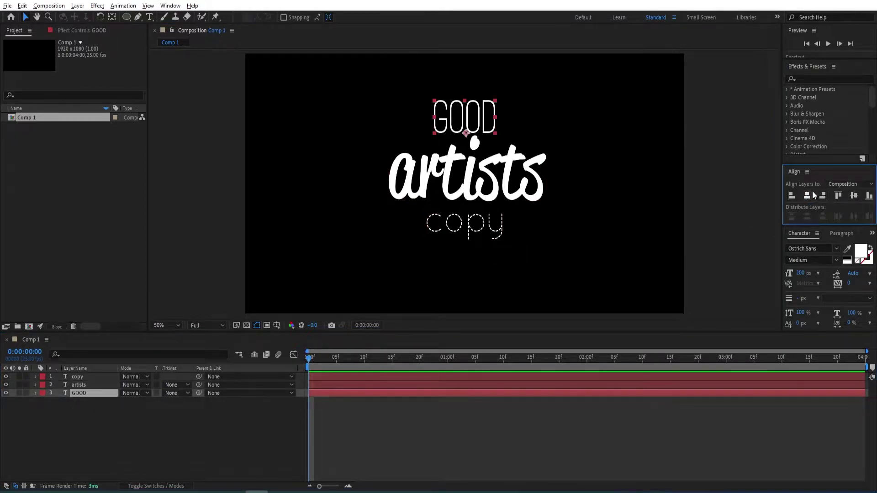
pyautogui.click(87, 385)
pyautogui.click(807, 195)
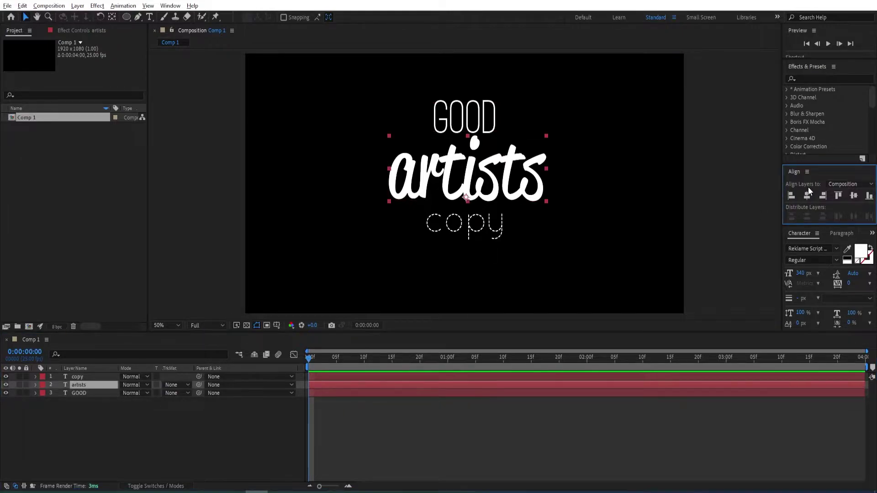
pyautogui.click(102, 376)
pyautogui.click(807, 195)
pyautogui.click(136, 434)
# - Zoom the viewer to 25% and nudge all three words down together
pyautogui.press(',')
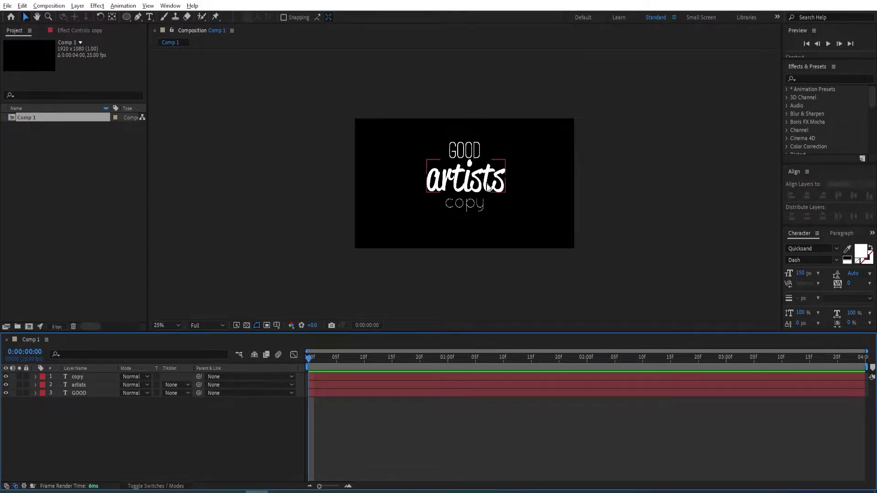
pyautogui.click(81, 393)
pyautogui.keyDown('shift'); pyautogui.click(82, 377); pyautogui.keyUp('shift')
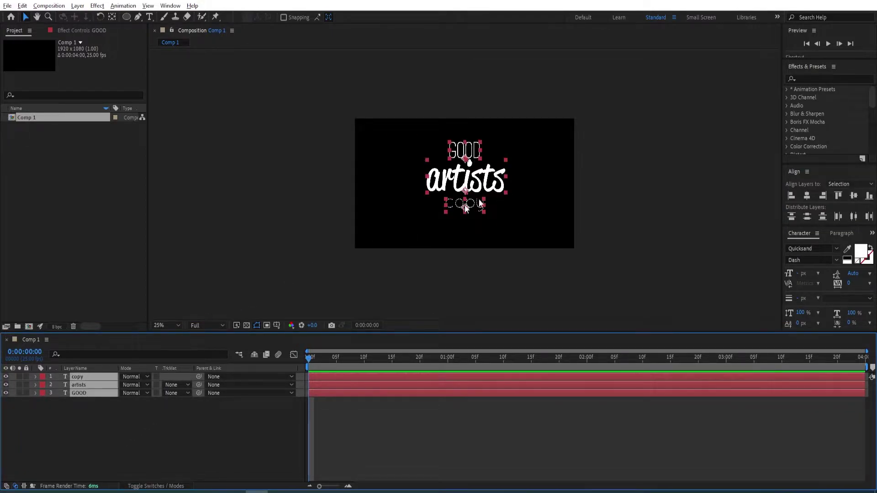
pyautogui.moveTo(483, 183); pyautogui.dragTo(482, 186)
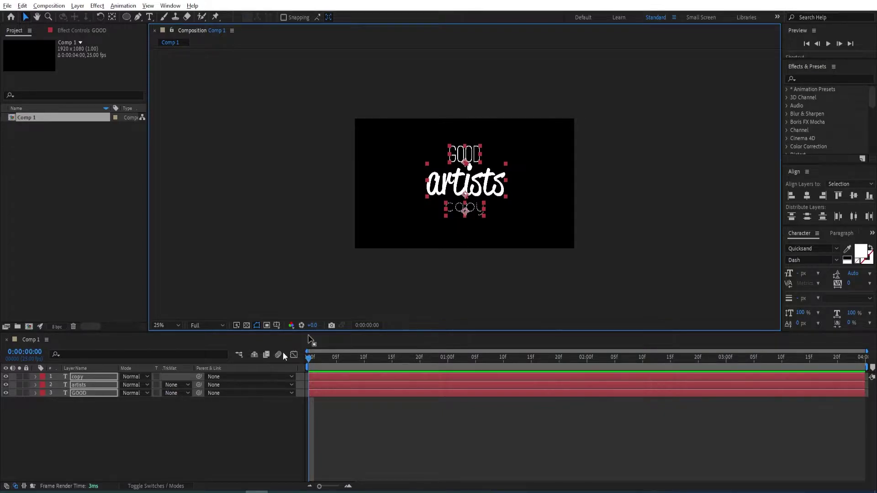
pyautogui.click(180, 415)
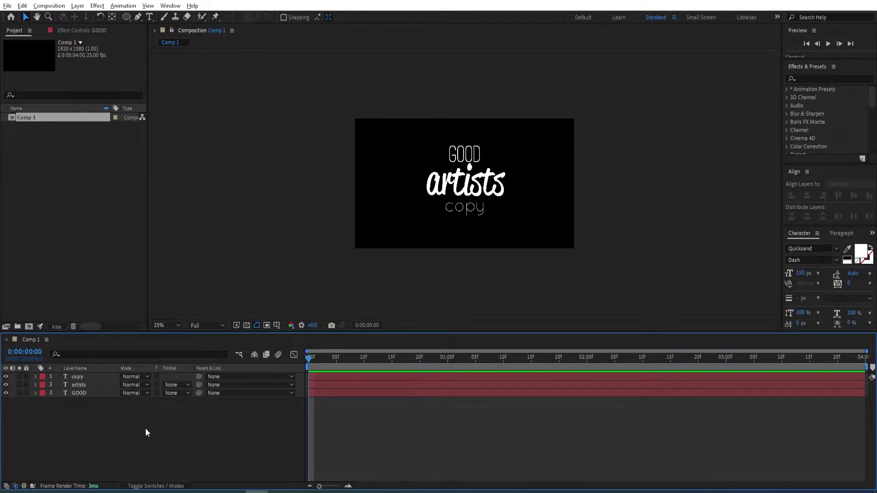
# - Add a light cyan solid and place it below the text layers
pyautogui.rightClick(143, 449)
pyautogui.moveTo(182, 331)
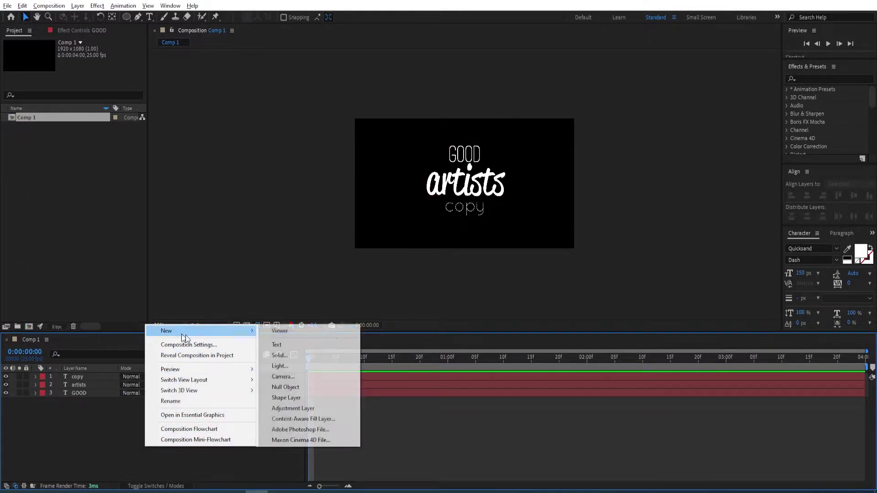
pyautogui.click(313, 355)
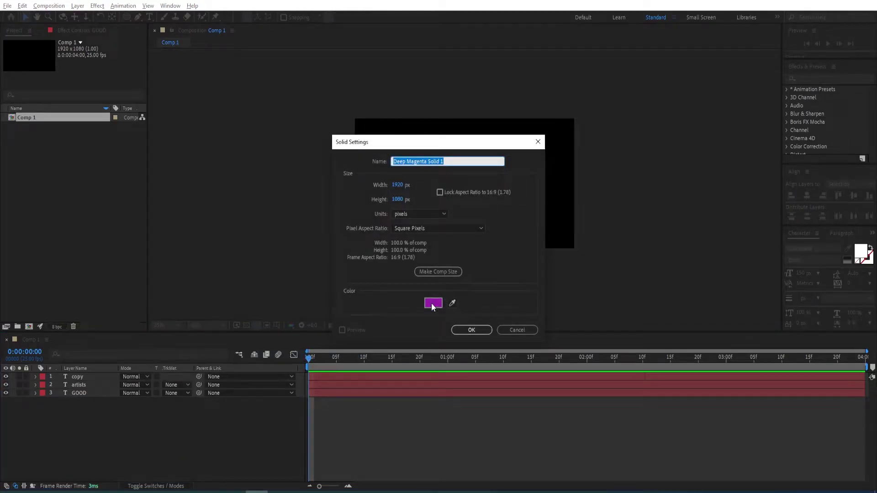
pyautogui.click(432, 302)
pyautogui.moveTo(796, 310)
pyautogui.mouseDown()
pyautogui.moveTo(798, 329)
pyautogui.moveTo(799, 312)
pyautogui.mouseUp()
pyautogui.moveTo(761, 280)
pyautogui.mouseDown()
pyautogui.moveTo(744, 261)
pyautogui.moveTo(747, 267)
pyautogui.mouseUp()
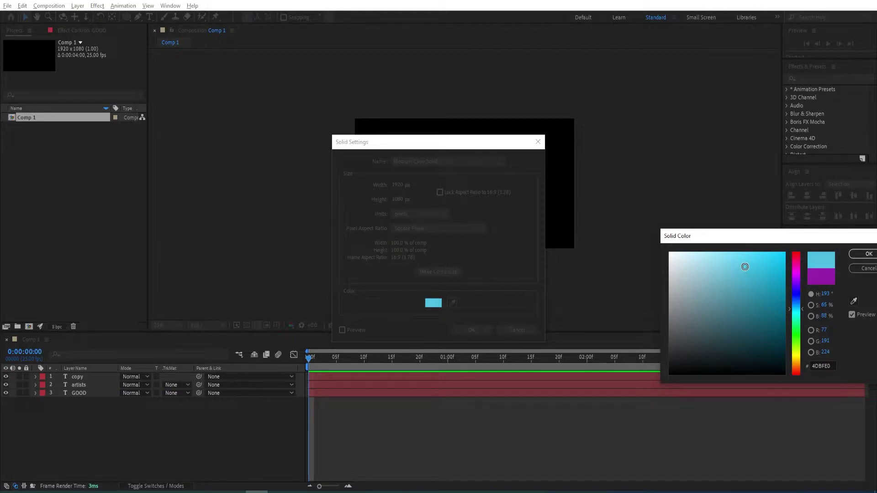
pyautogui.click(861, 255)
pyautogui.click(471, 329)
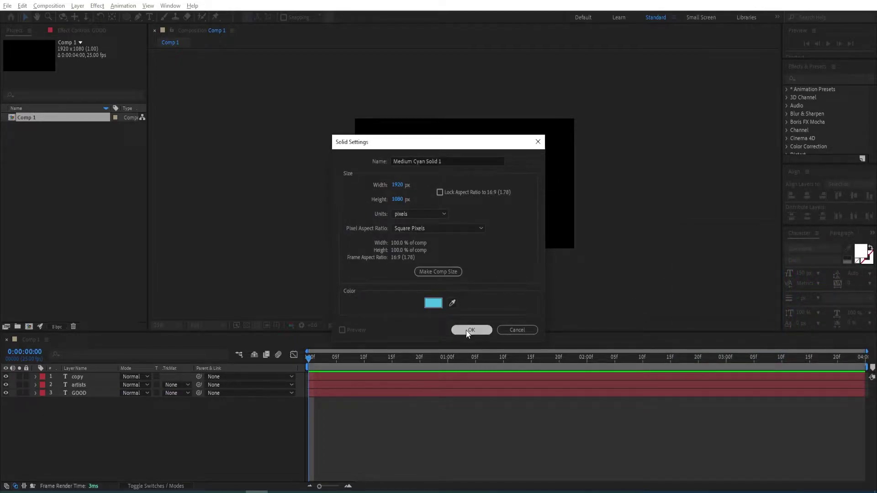
pyautogui.moveTo(82, 377); pyautogui.dragTo(123, 418)
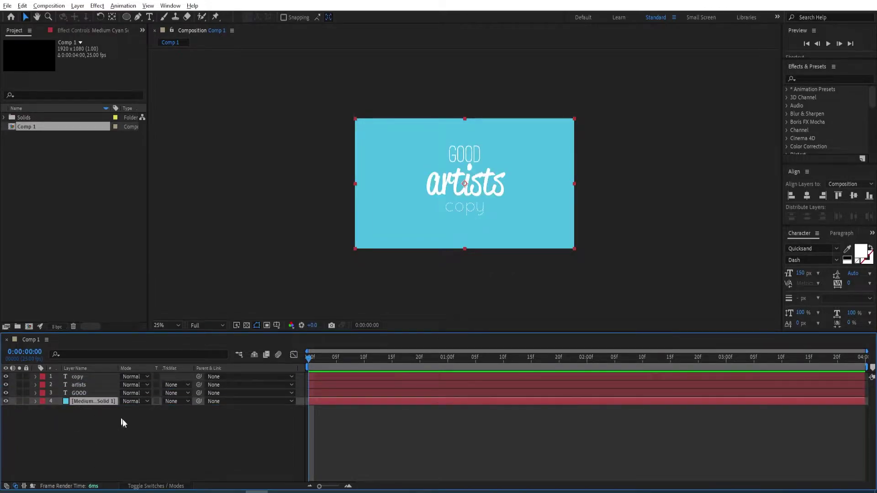
# - Add a purple (8C20AF) solid above the cyan background
pyautogui.rightClick(138, 447)
pyautogui.moveTo(163, 330)
pyautogui.press('Escape')
pyautogui.hotkey('ctrl', 'shift', 'y')
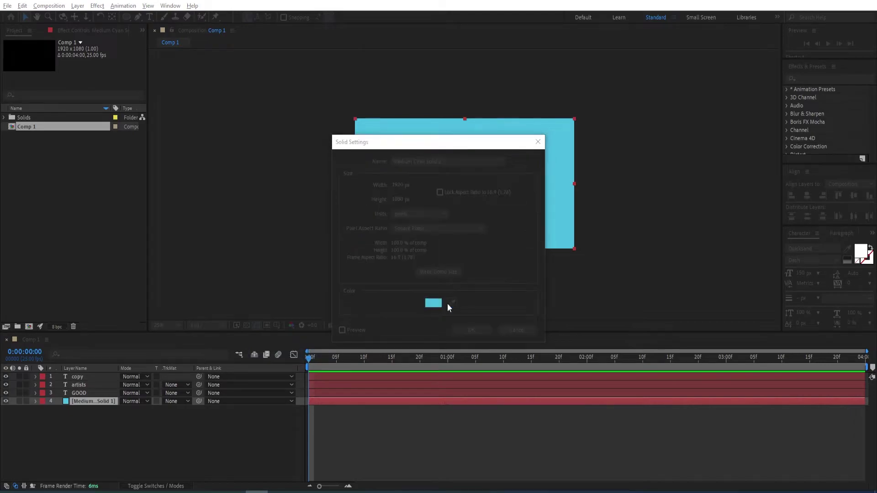
pyautogui.click(433, 303)
pyautogui.moveTo(796, 291)
pyautogui.mouseDown()
pyautogui.moveTo(796, 278)
pyautogui.moveTo(761, 280)
pyautogui.moveTo(761, 289)
pyautogui.mouseUp()
pyautogui.click(868, 254)
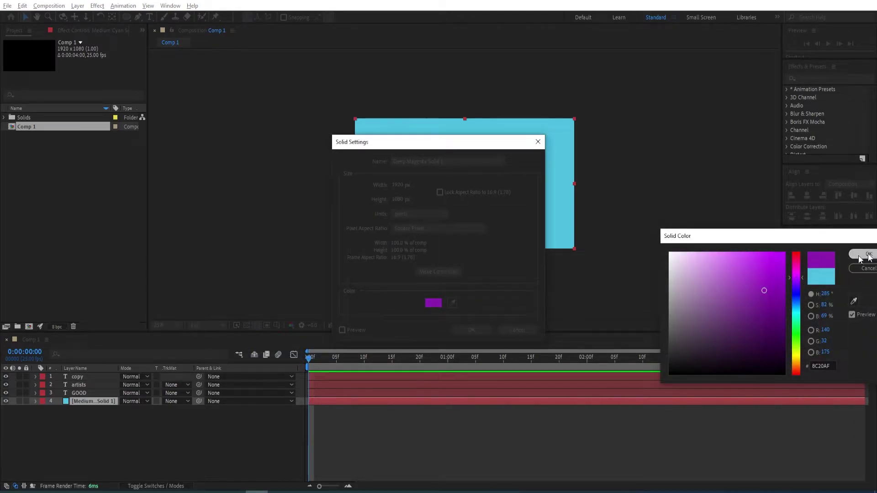
pyautogui.click(480, 334)
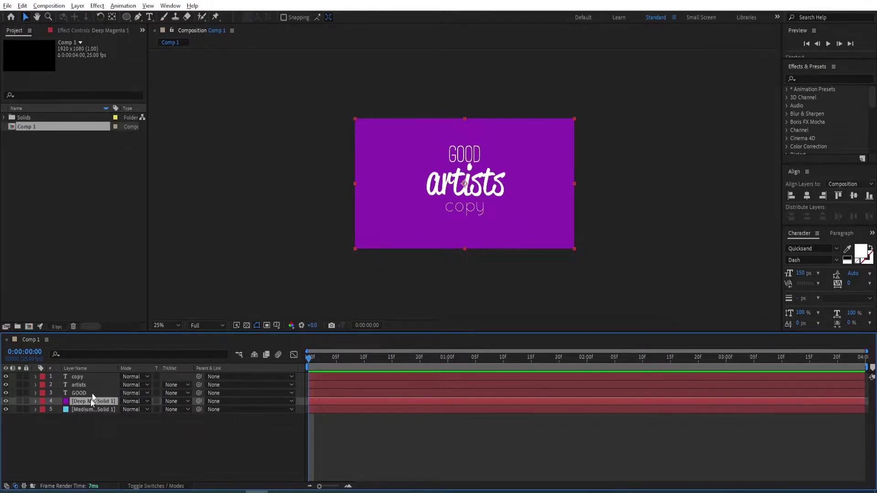
# - Draw a circular ellipse mask on the purple solid around the words
pyautogui.click(127, 18)
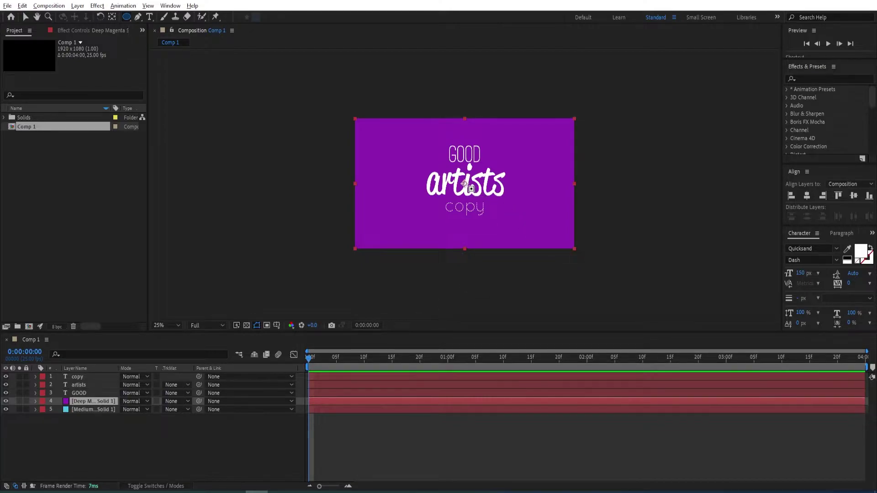
pyautogui.moveTo(464, 184); pyautogui.dragTo(479, 229)
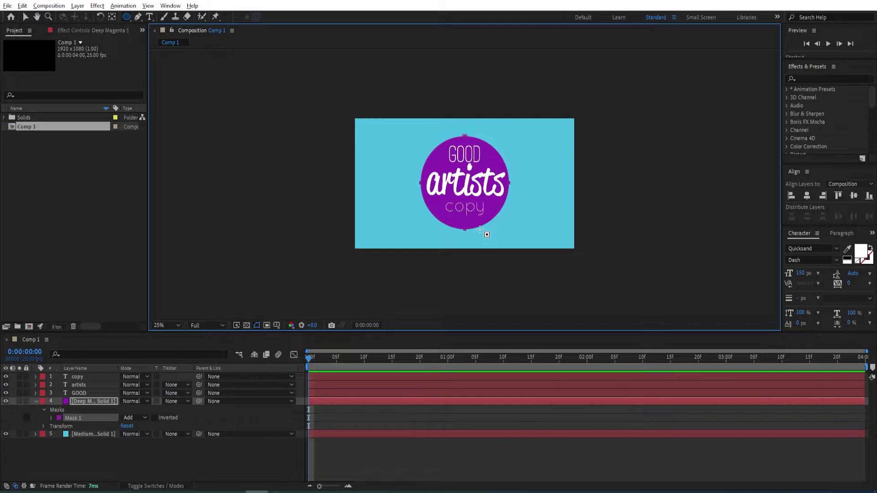
pyautogui.click(200, 457)
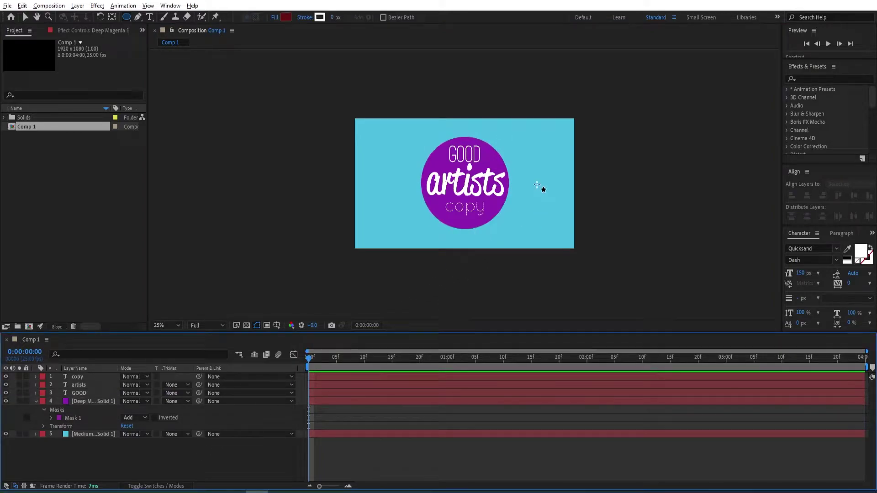
# - Rotate the artists layer to −10°
pyautogui.click(93, 386)
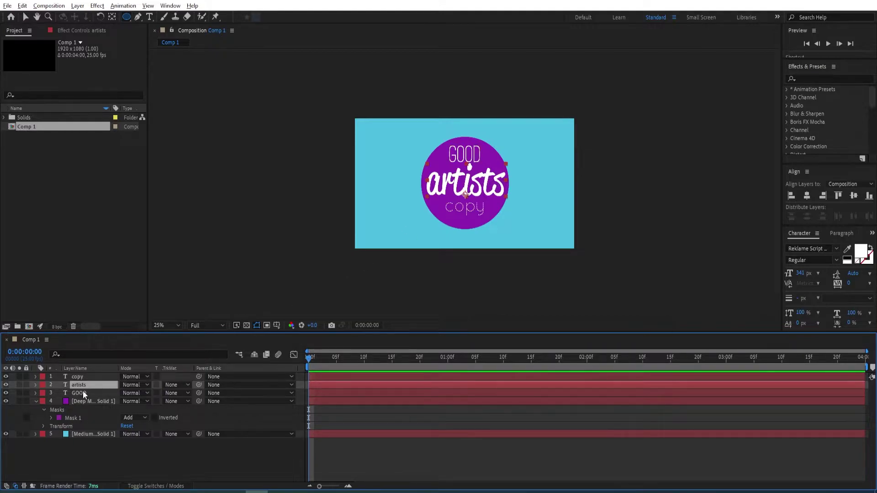
pyautogui.press('r')
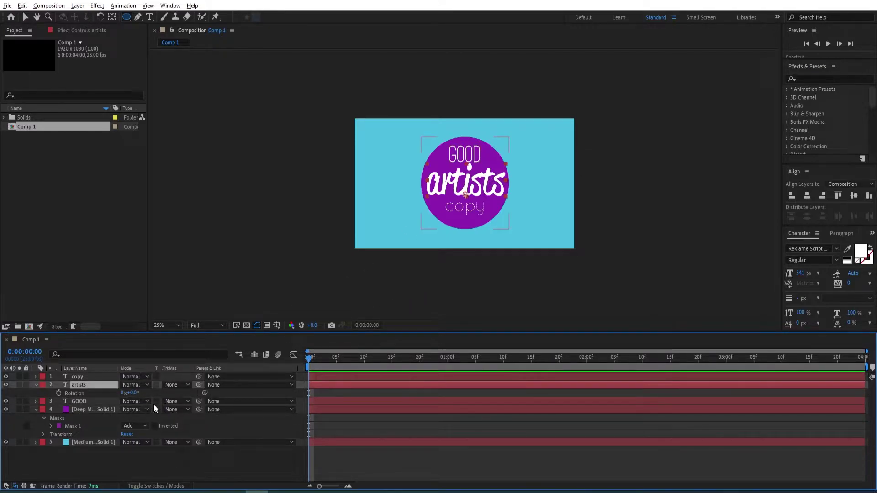
pyautogui.moveTo(135, 395)
pyautogui.mouseDown()
pyautogui.moveTo(124, 396)
pyautogui.moveTo(133, 397)
pyautogui.mouseUp()
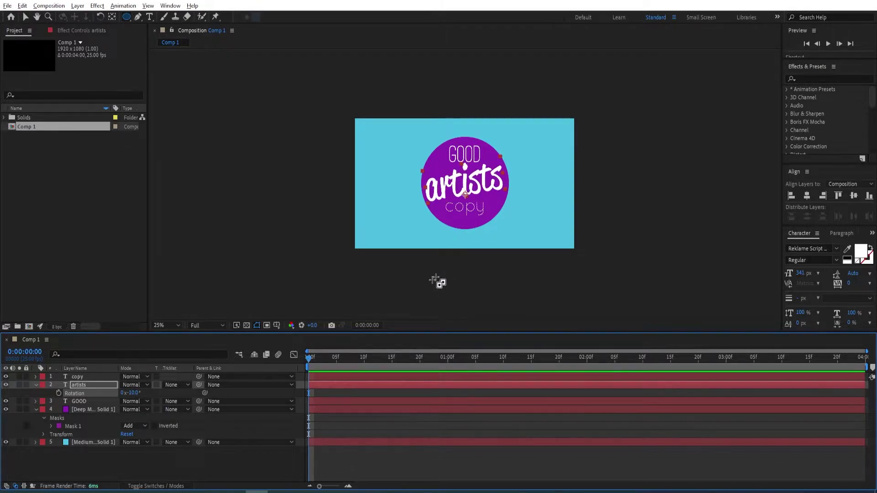
pyautogui.click(158, 458)
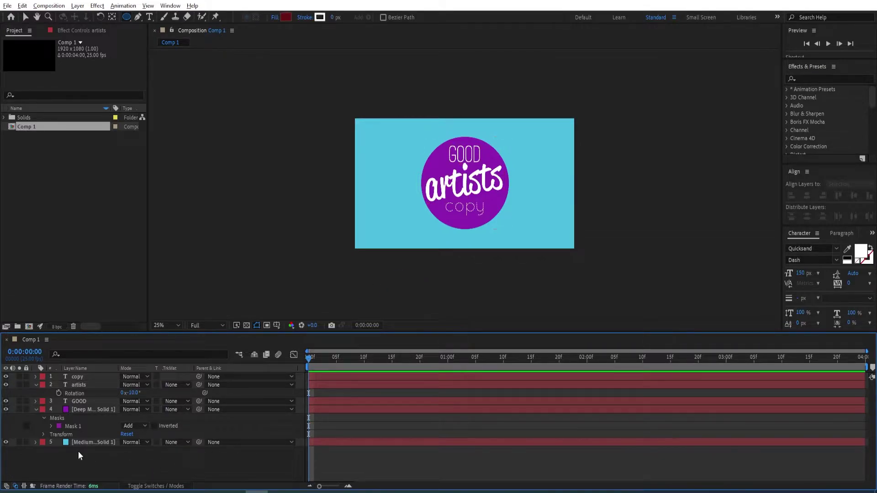
# - Centre the purple circle and the copy text horizontally in the comp
pyautogui.click(94, 410)
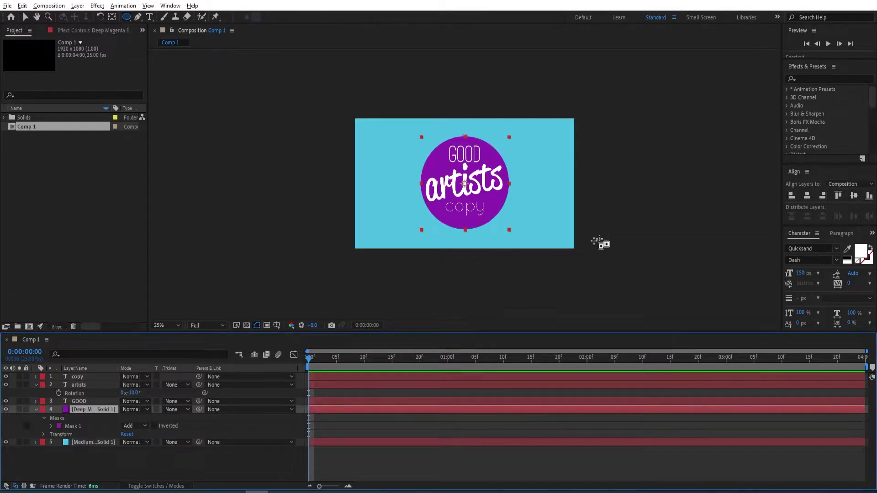
pyautogui.click(807, 195)
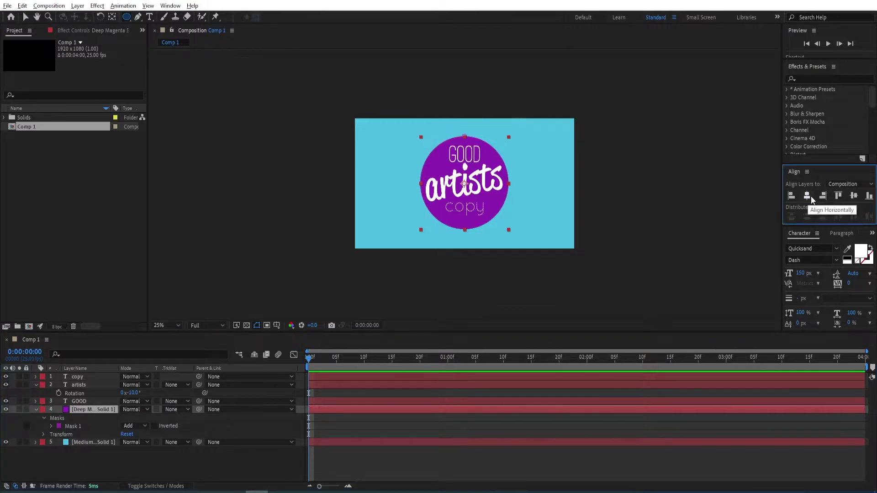
pyautogui.click(78, 402)
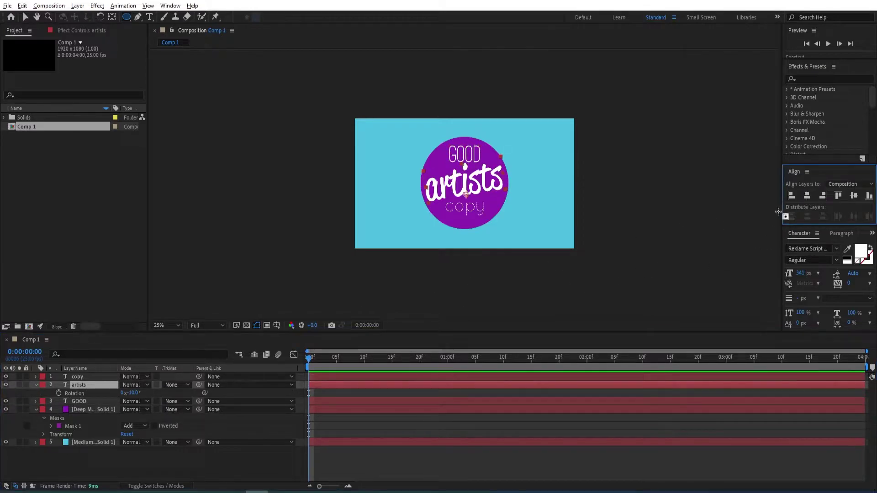
pyautogui.click(79, 385)
pyautogui.click(85, 378)
pyautogui.click(807, 196)
pyautogui.click(103, 459)
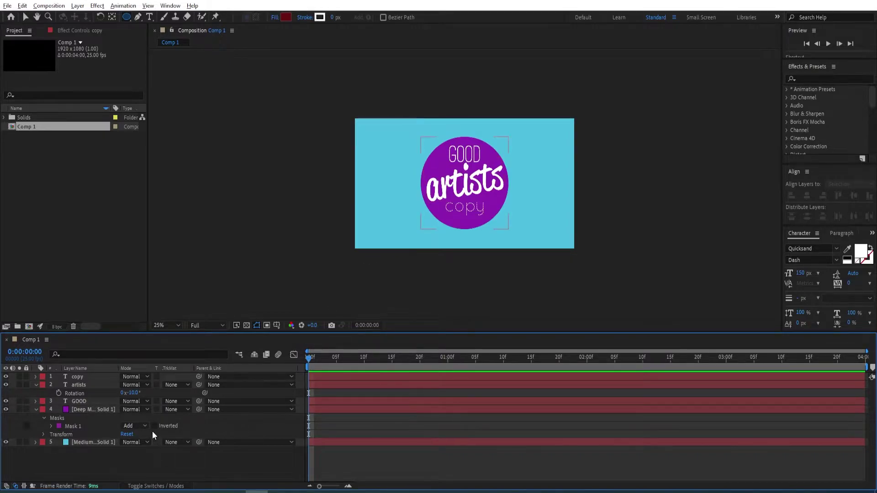
# - Scale the purple circle layer up to 117%
pyautogui.press('v')
pyautogui.click(91, 409)
pyautogui.press('m')
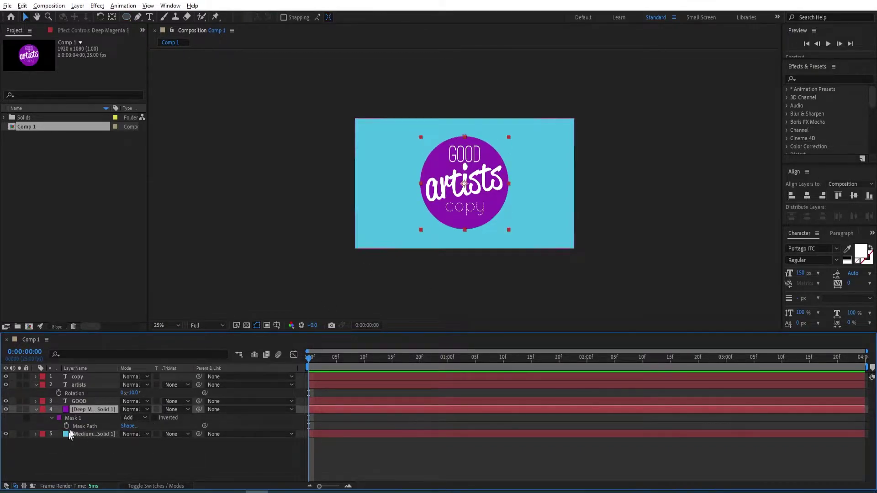
pyautogui.press('s')
pyautogui.moveTo(149, 420); pyautogui.dragTo(159, 426)
pyautogui.click(140, 456)
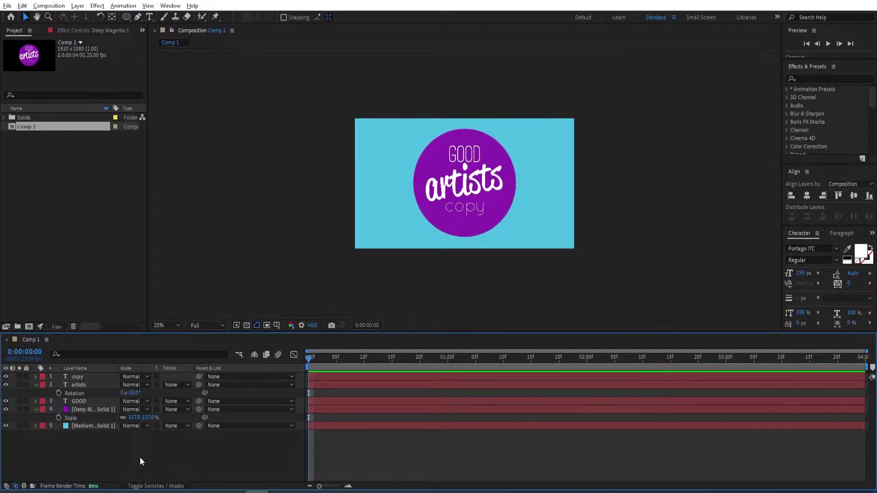
pyautogui.click(89, 407)
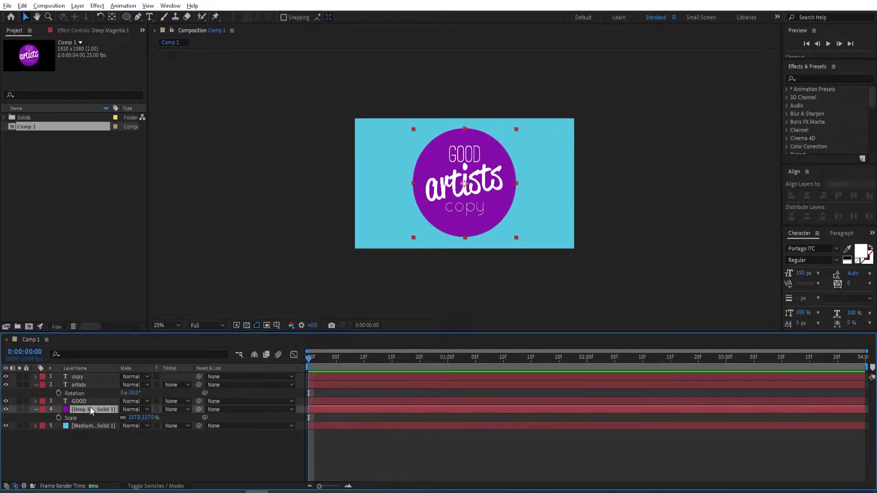
pyautogui.click(92, 437)
pyautogui.click(31, 127)
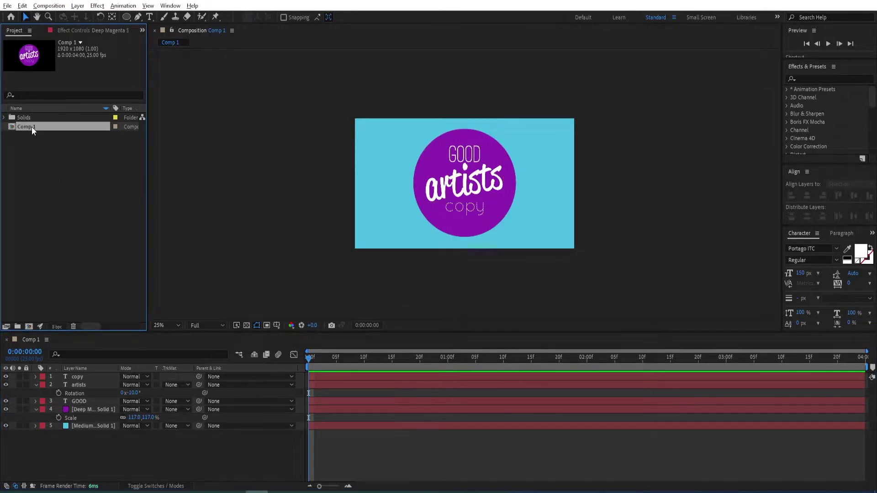
# - Duplicate Comp 1 as Comp 2 and open it for editing
pyautogui.hotkey('ctrl', 'd')
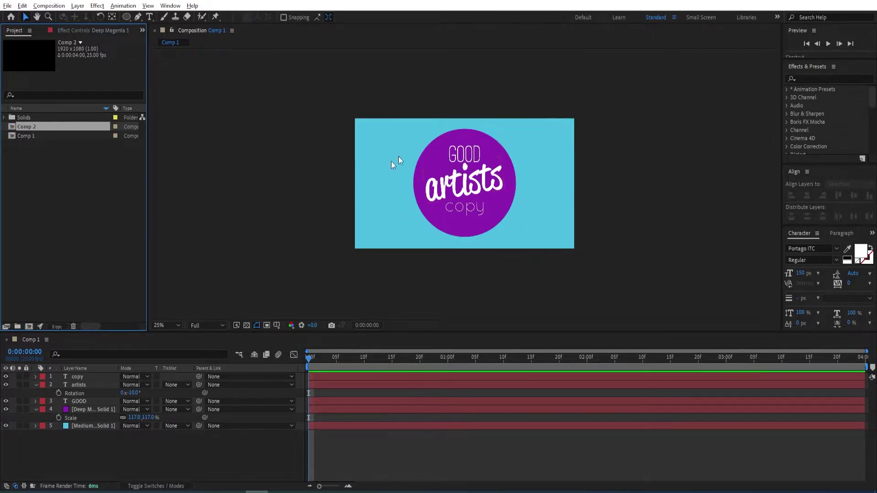
pyautogui.doubleClick(28, 128)
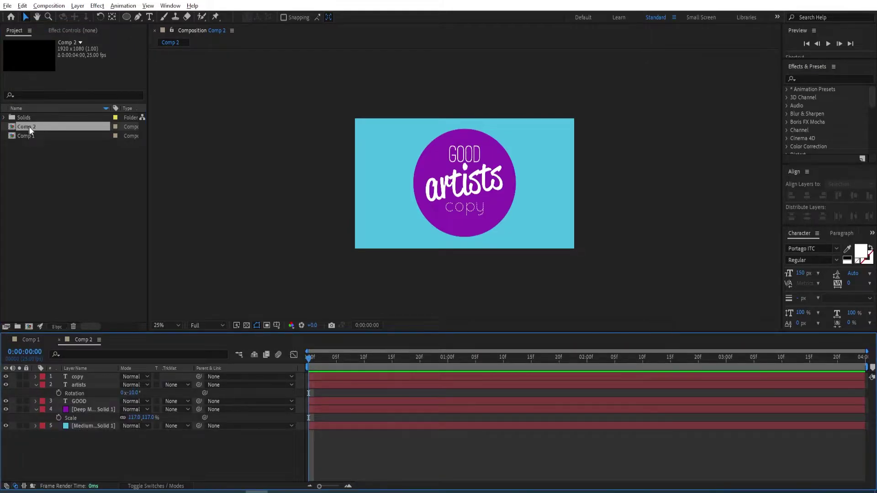
pyautogui.click(93, 426)
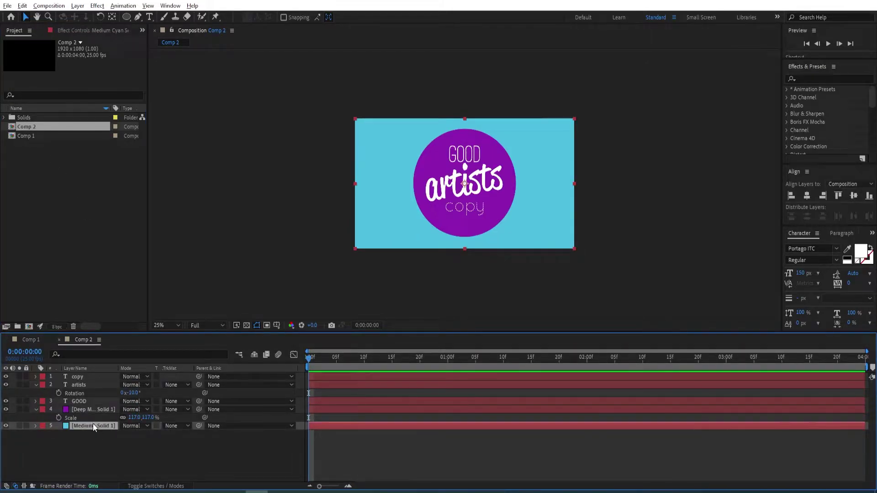
# - Change the background solid's colour from cyan to orange (E08B4D)
pyautogui.click(78, 5)
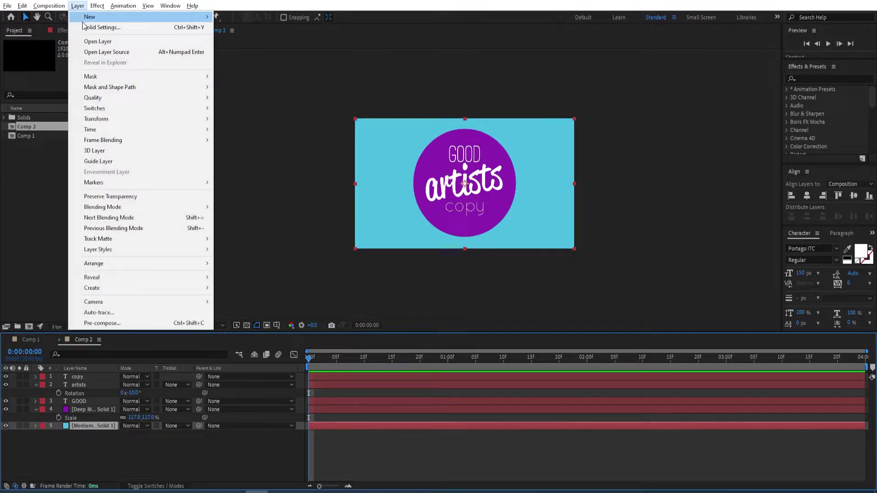
pyautogui.click(84, 29)
pyautogui.click(432, 292)
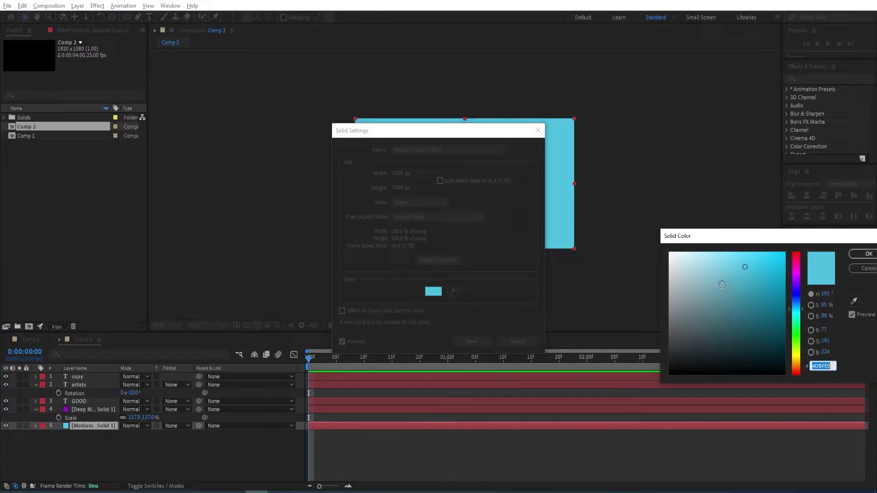
pyautogui.moveTo(799, 343); pyautogui.dragTo(798, 365)
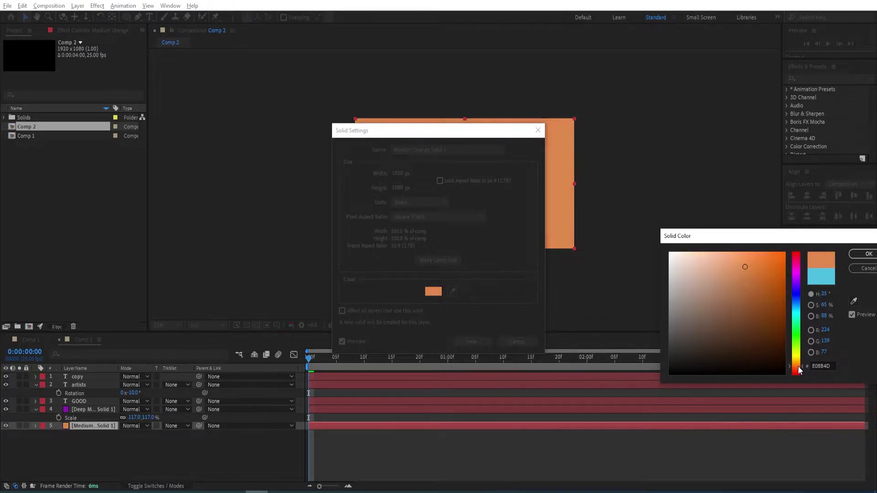
pyautogui.click(867, 254)
pyautogui.click(470, 341)
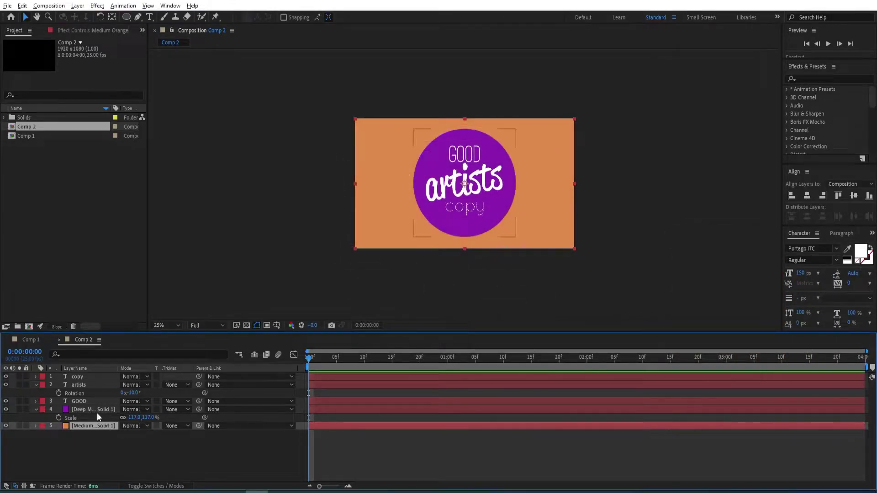
pyautogui.click(97, 410)
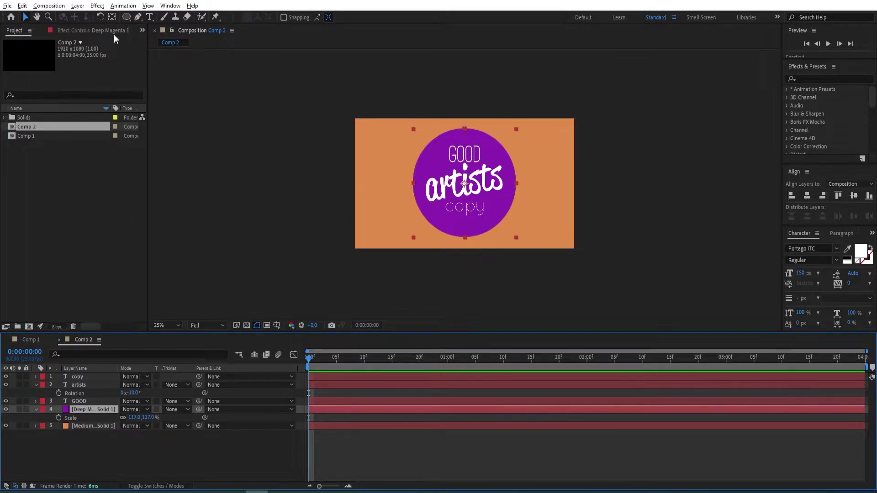
# - Recolour the circle solid from purple to muted lime green (80BB59) via Solid Settings
pyautogui.click(77, 5)
pyautogui.click(105, 27)
pyautogui.click(433, 291)
pyautogui.moveTo(797, 300); pyautogui.dragTo(795, 345)
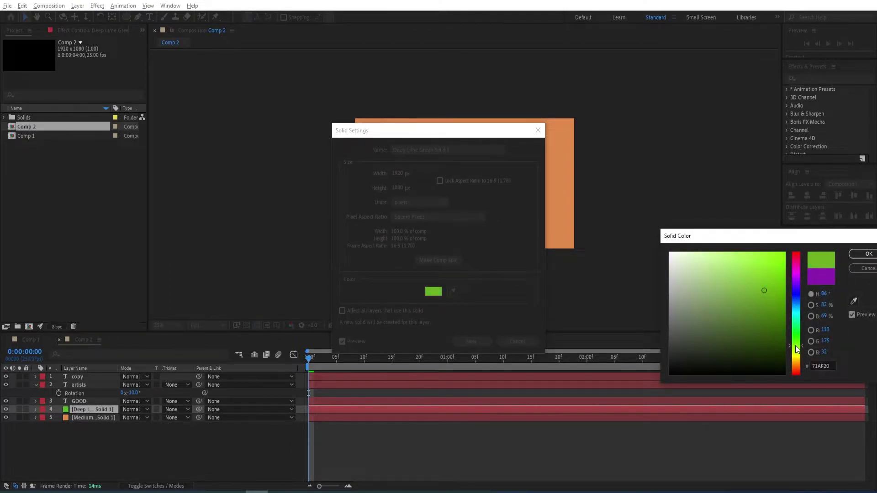
pyautogui.moveTo(764, 293)
pyautogui.mouseDown()
pyautogui.moveTo(714, 278)
pyautogui.moveTo(729, 285)
pyautogui.mouseUp()
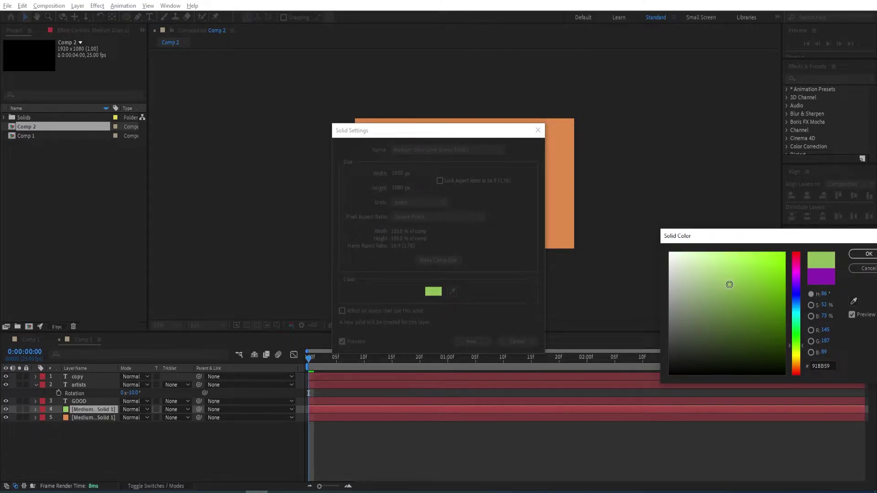
pyautogui.click(794, 342)
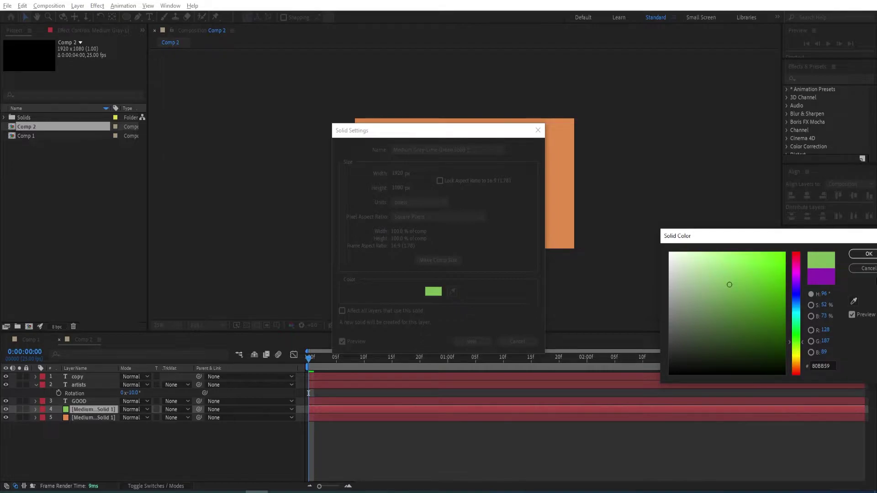
pyautogui.click(866, 253)
pyautogui.click(462, 345)
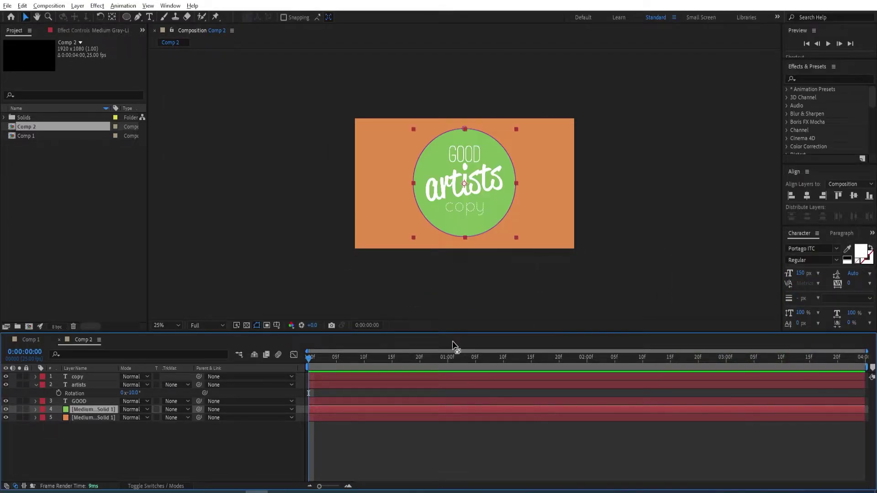
pyautogui.click(254, 440)
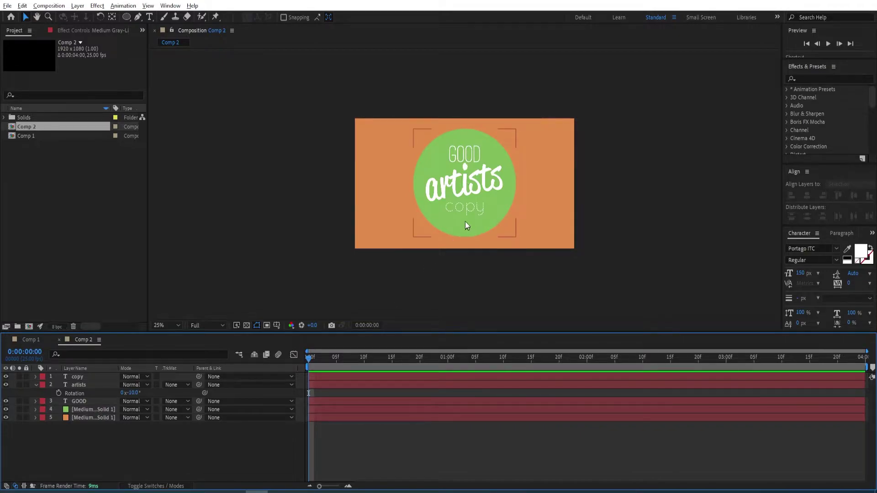
# - Set GOOD in Klavika Bold
pyautogui.click(89, 403)
pyautogui.doubleClick(86, 403)
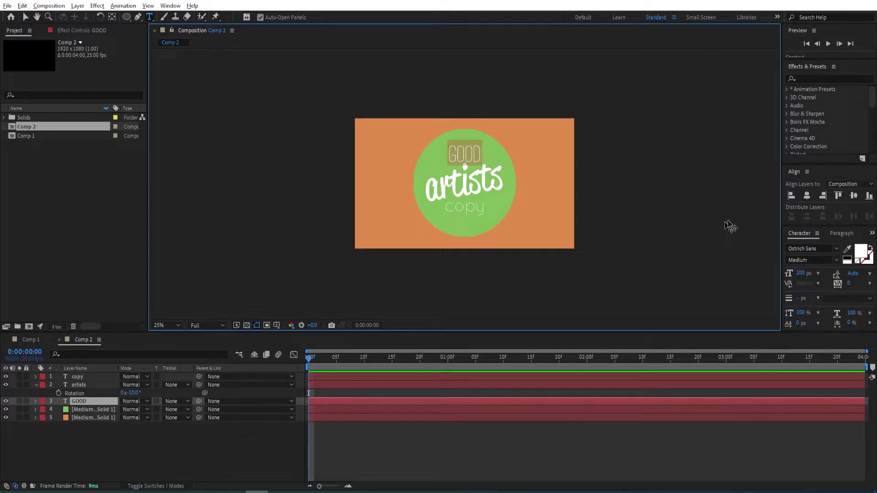
pyautogui.click(812, 249)
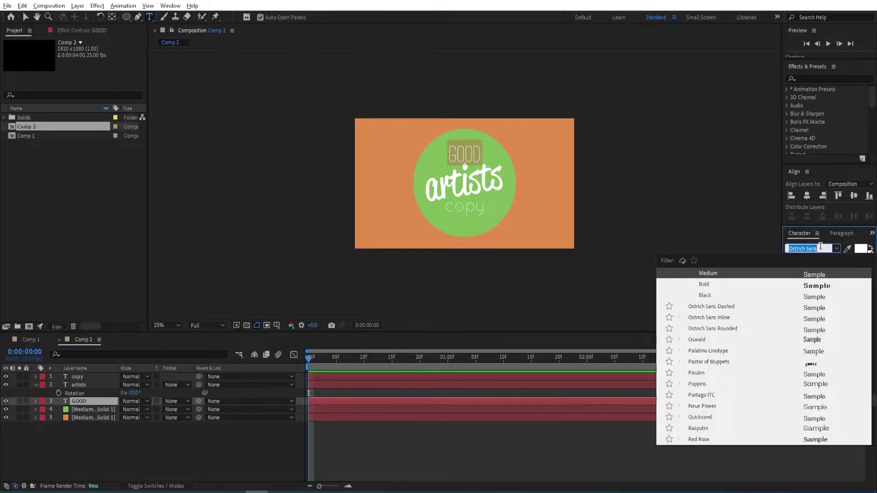
pyautogui.write('klav')
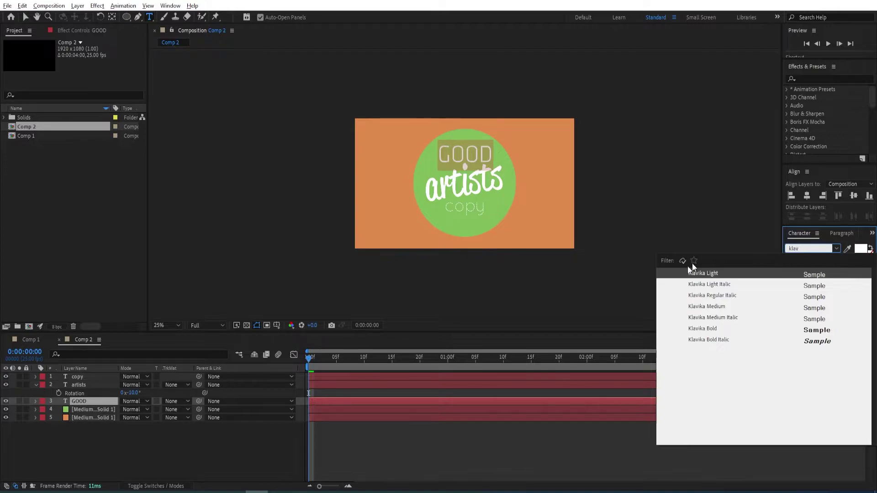
pyautogui.click(709, 329)
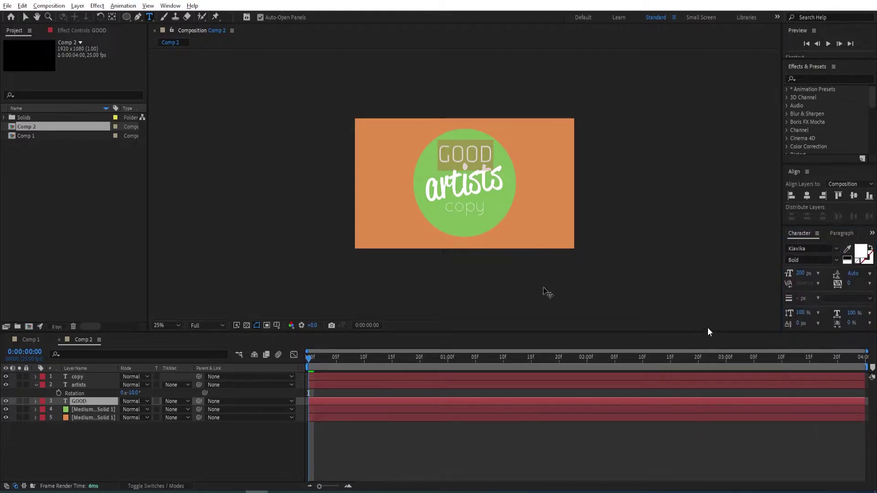
pyautogui.click(90, 403)
# - Set artists in Lobster Two Regular
pyautogui.click(89, 385)
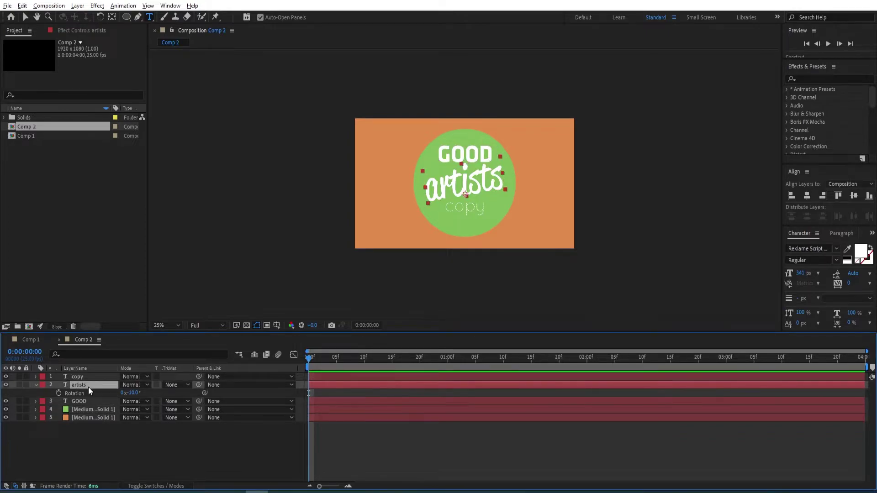
pyautogui.doubleClick(84, 384)
pyautogui.click(819, 254)
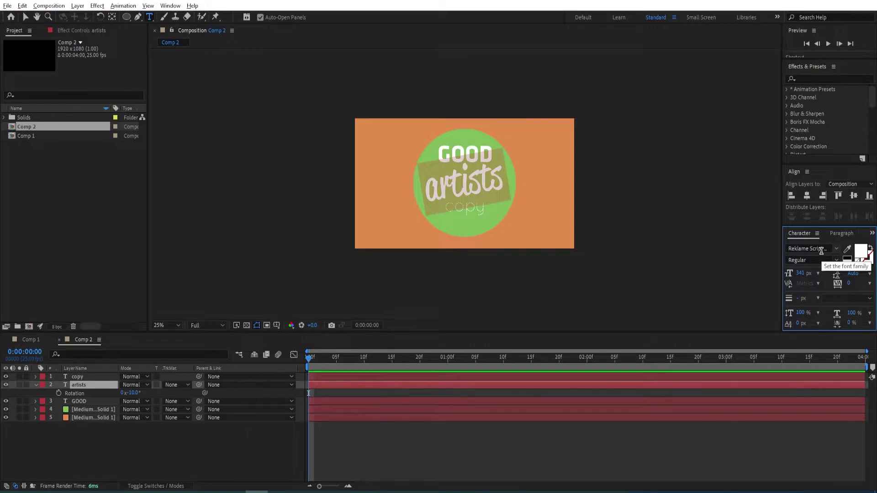
pyautogui.write('lob')
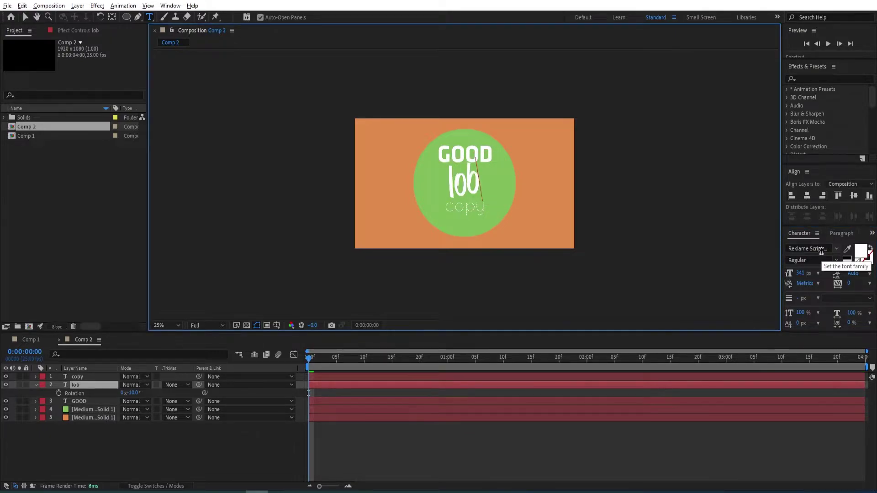
pyautogui.hotkey('ctrl', 'z')
pyautogui.click(809, 249)
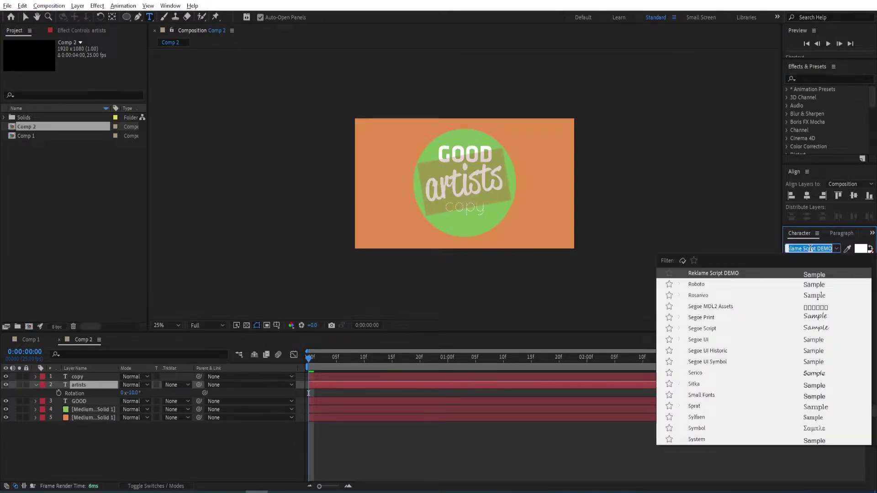
pyautogui.write('lobst')
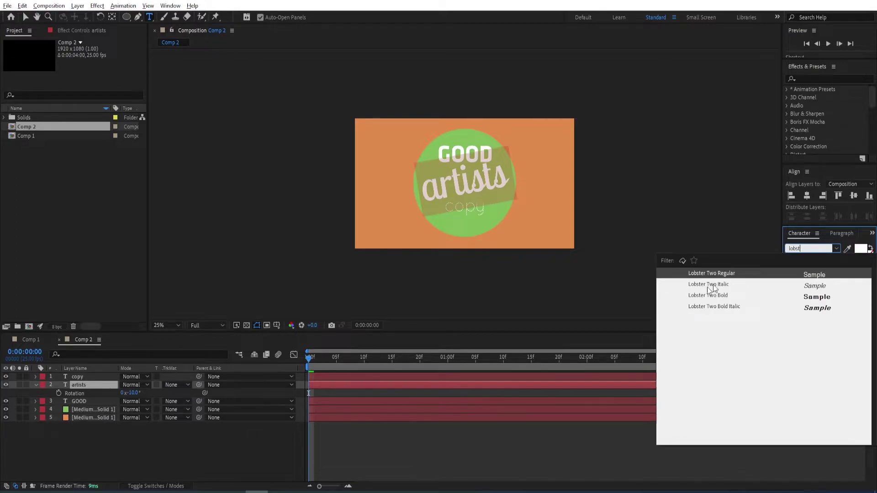
pyautogui.click(726, 276)
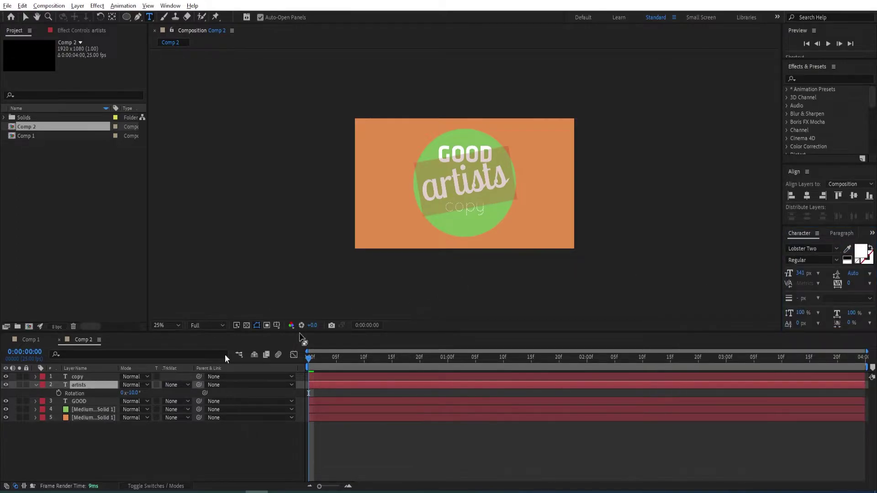
# - Set copy in Portago ITC
pyautogui.click(89, 377)
pyautogui.click(798, 250)
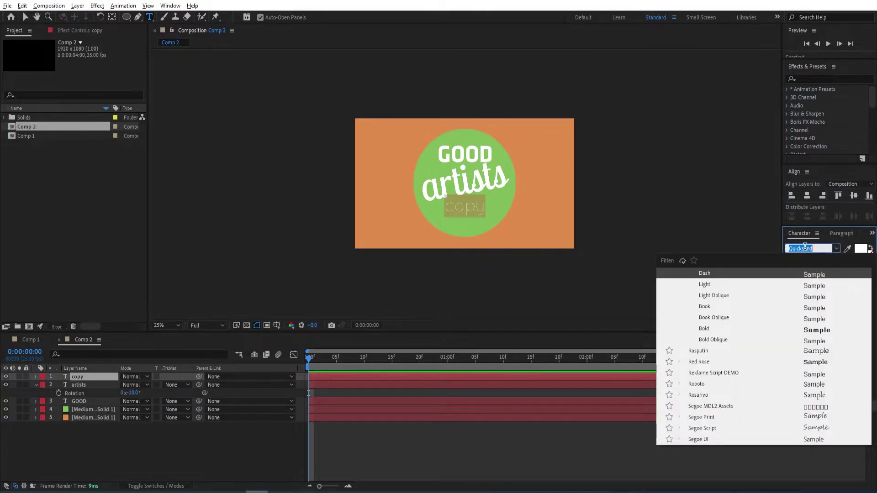
pyautogui.write('por')
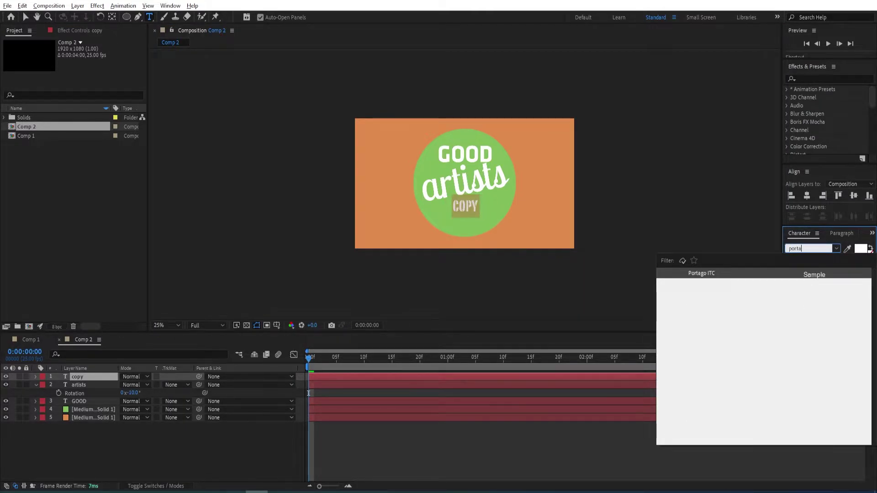
pyautogui.write('ta')
pyautogui.click(701, 273)
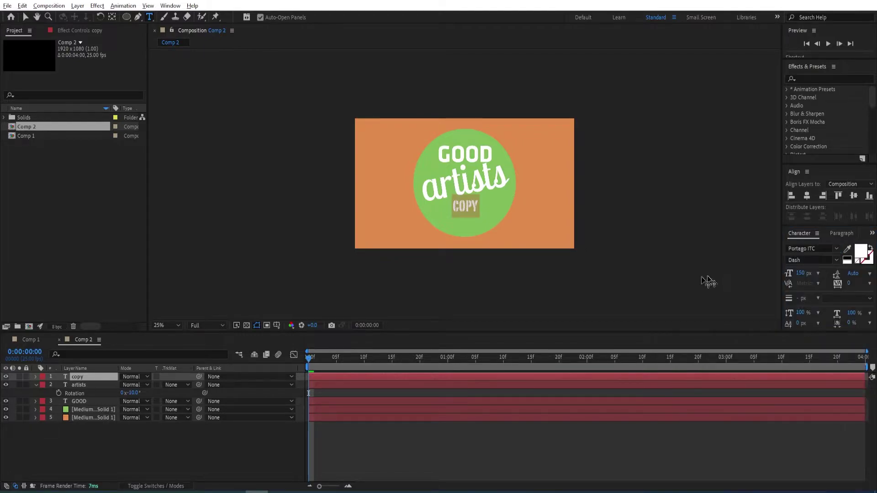
pyautogui.click(91, 385)
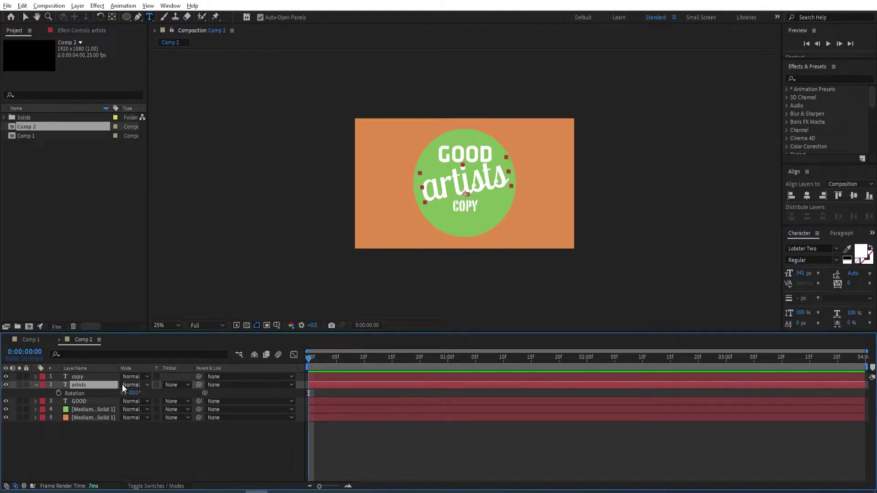
# - Retype GOOD as GREAT and copy as STEAL, then leave text editing and deselect
pyautogui.click(101, 377)
pyautogui.click(86, 399)
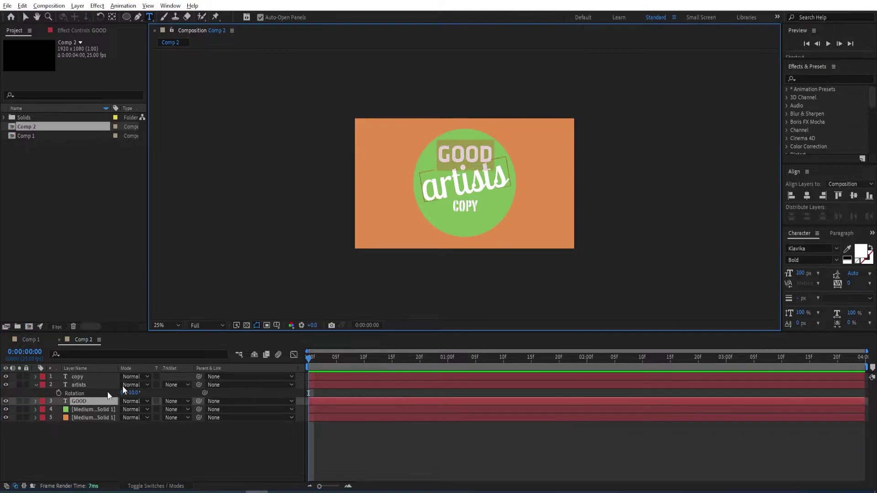
pyautogui.write('GREAT')
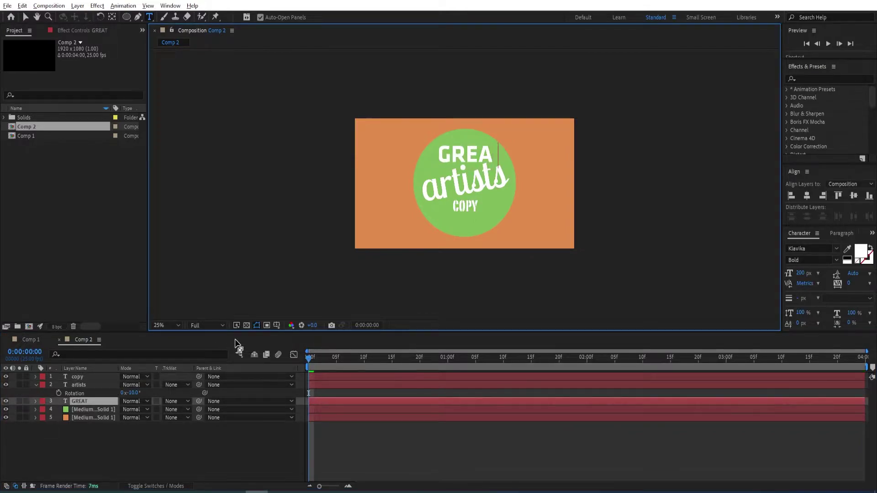
pyautogui.doubleClick(78, 379)
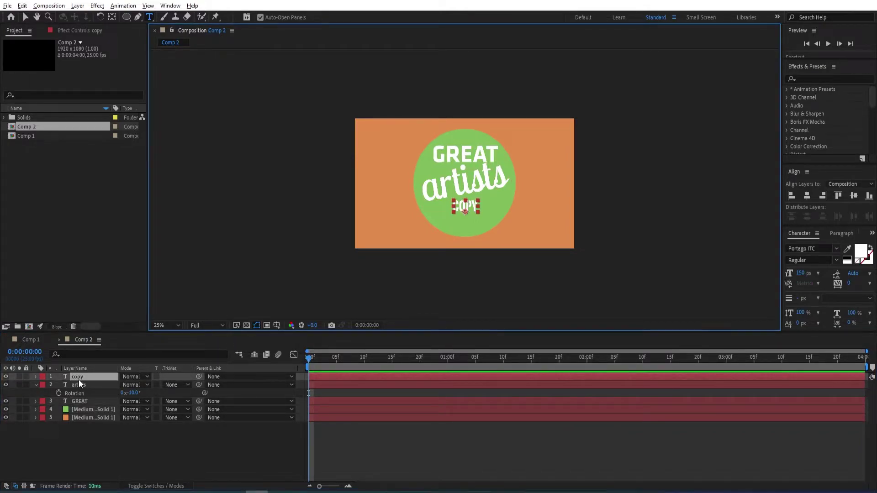
pyautogui.write('STEAL')
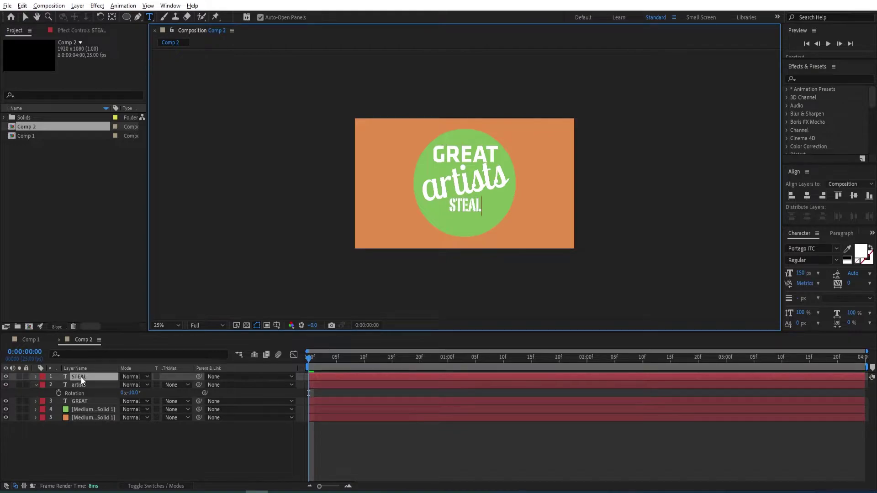
pyautogui.click(25, 17)
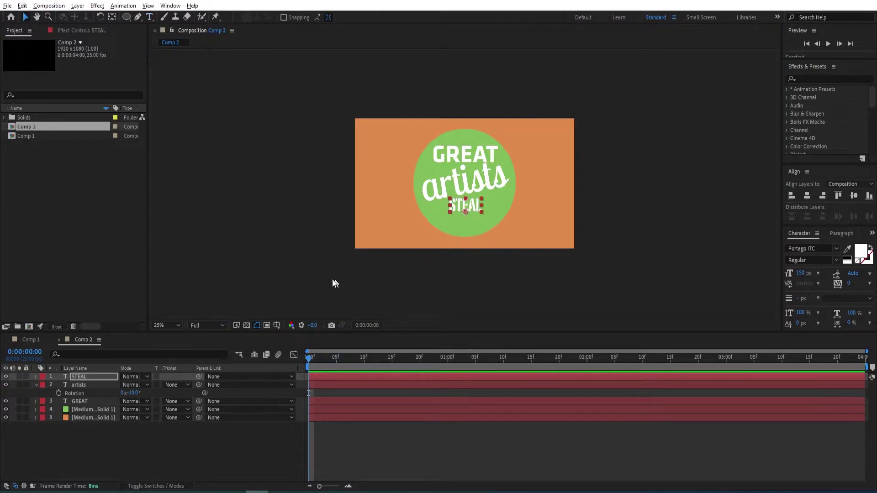
pyautogui.click(323, 290)
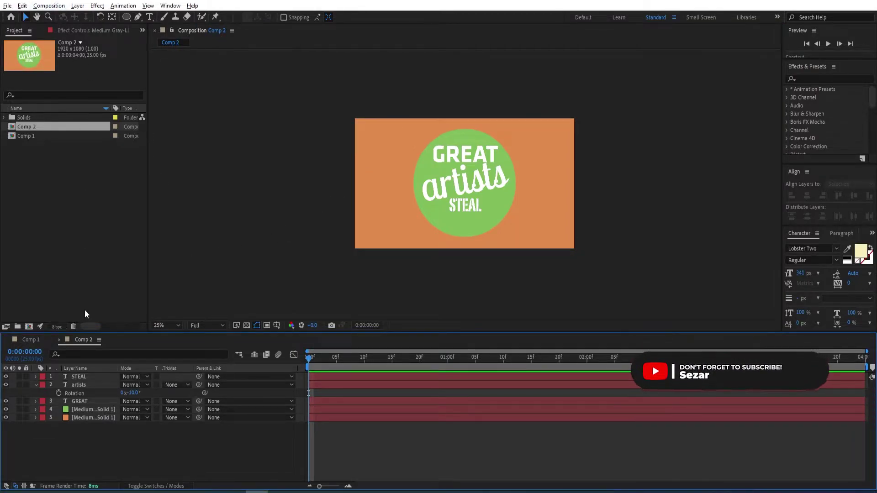
# - Change the circle solid's colour in Solid Settings from lime green to cyan 35CECC
pyautogui.click(89, 409)
pyautogui.click(48, 6)
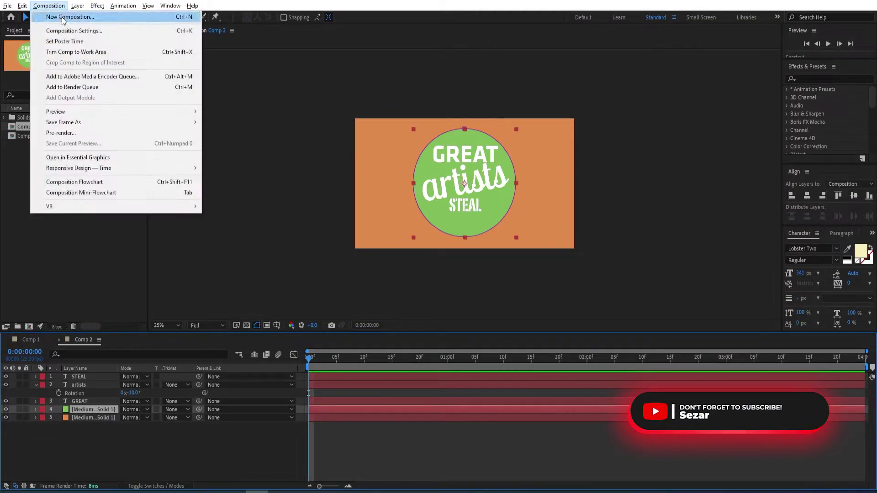
pyautogui.moveTo(77, 6)
pyautogui.click(93, 28)
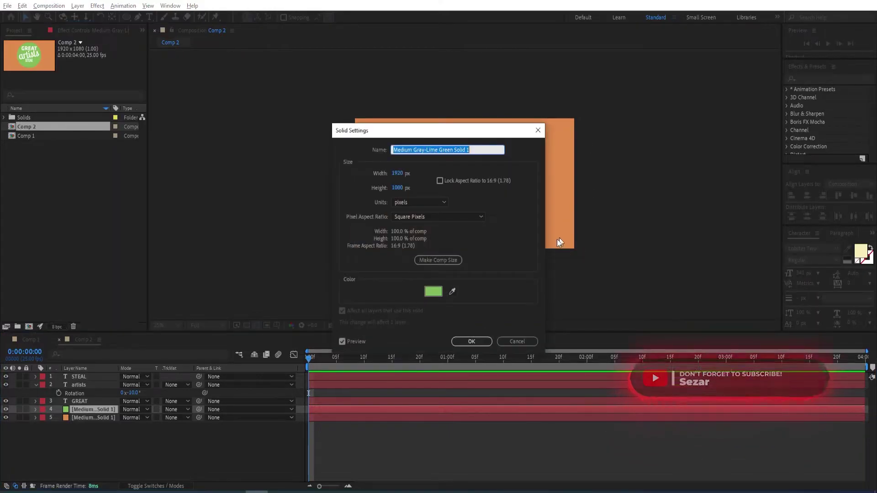
pyautogui.click(433, 291)
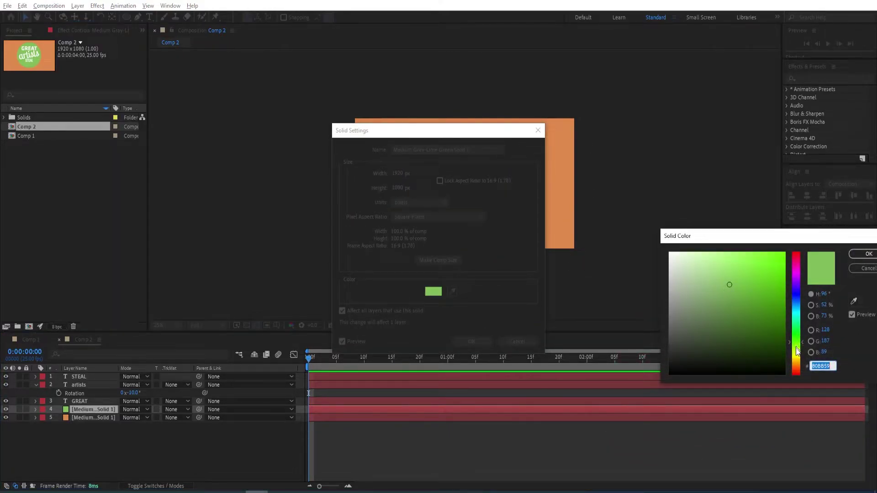
pyautogui.moveTo(795, 343); pyautogui.dragTo(798, 310)
pyautogui.moveTo(760, 281); pyautogui.dragTo(755, 272)
pyautogui.moveTo(795, 309); pyautogui.dragTo(794, 313)
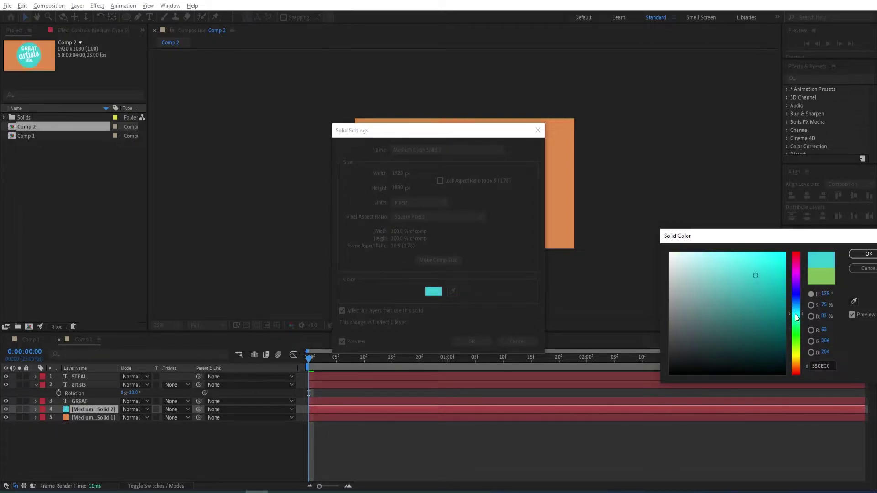
pyautogui.click(855, 256)
pyautogui.click(470, 341)
# - Set the artists text fill to pale peach FBD9B0 (hue 32°, S 30%, B 98%)
pyautogui.click(256, 435)
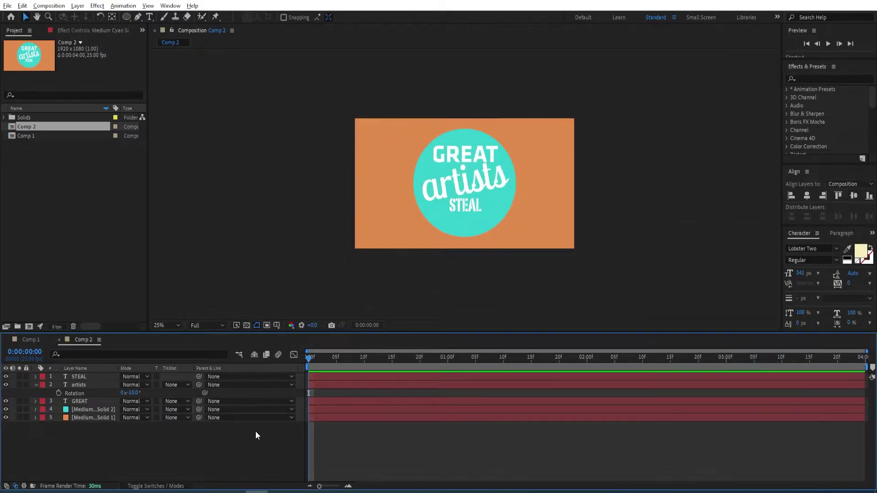
pyautogui.click(81, 385)
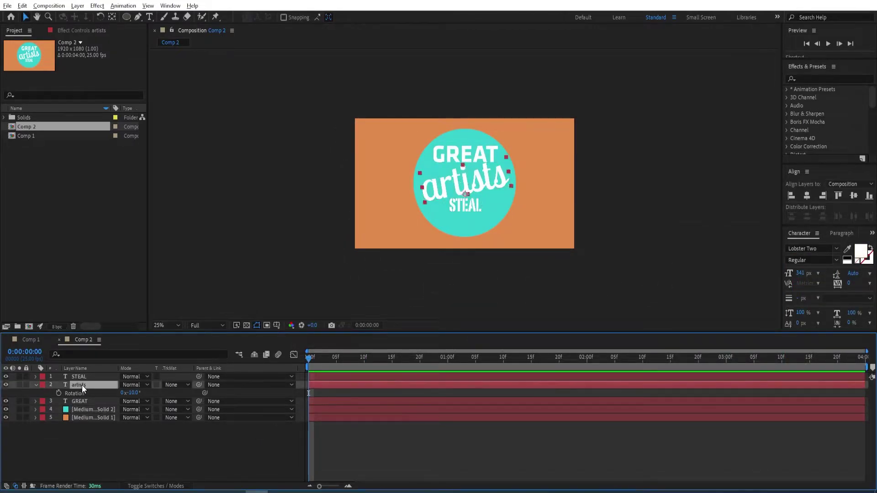
pyautogui.doubleClick(82, 385)
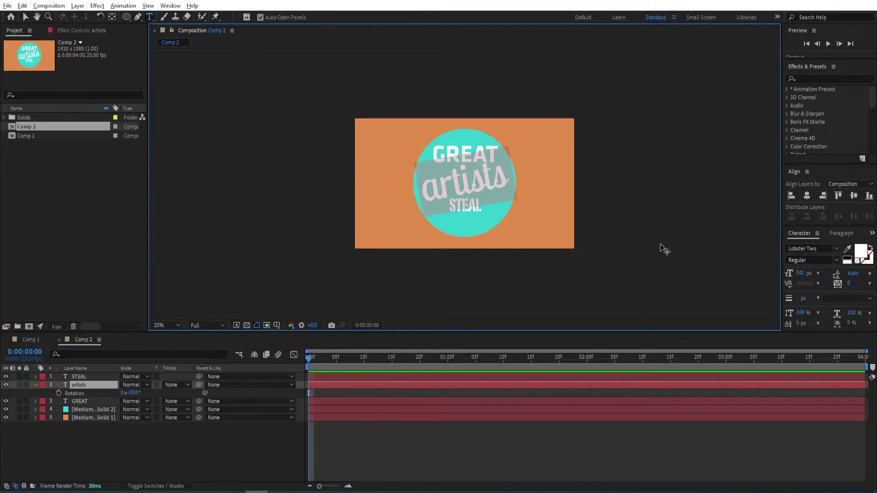
pyautogui.click(860, 251)
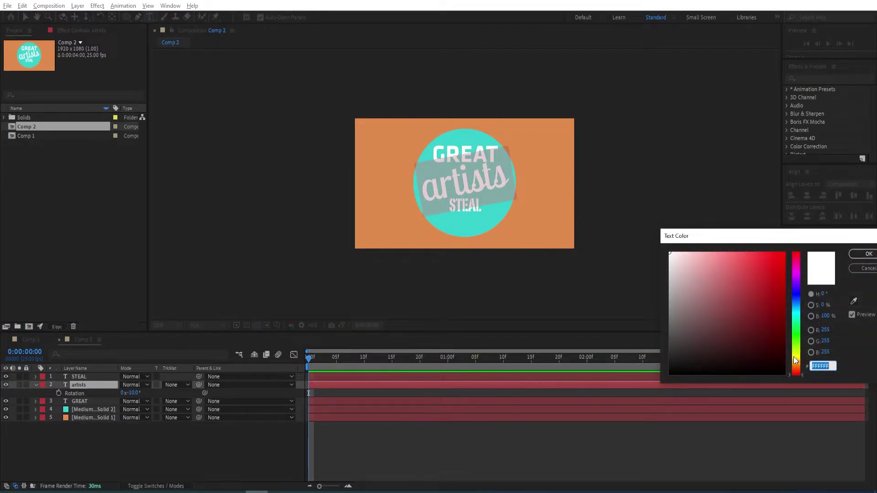
pyautogui.click(794, 362)
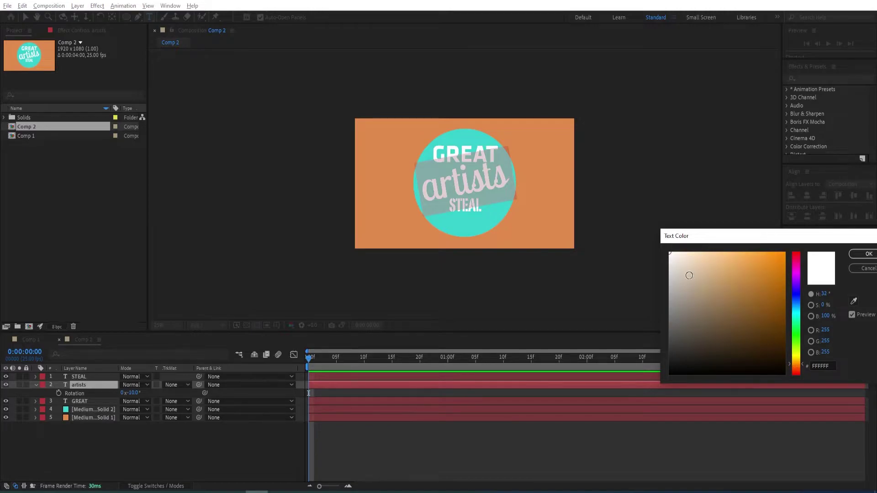
pyautogui.click(703, 254)
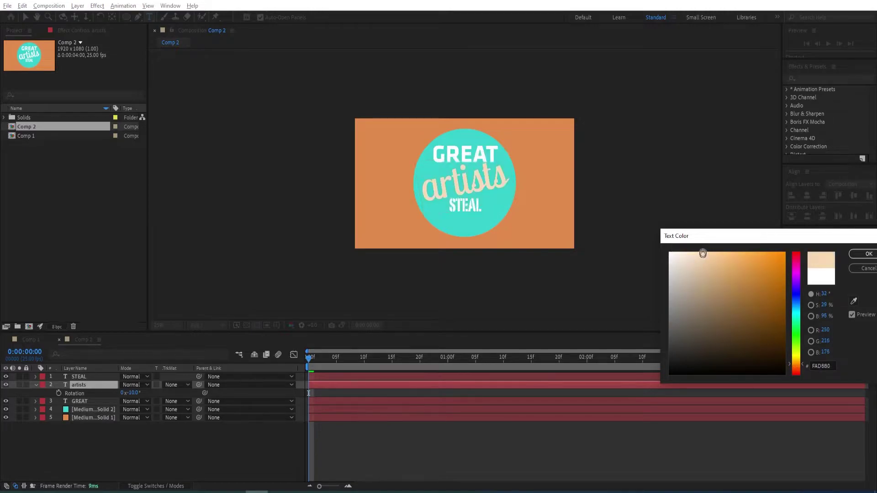
pyautogui.click(866, 255)
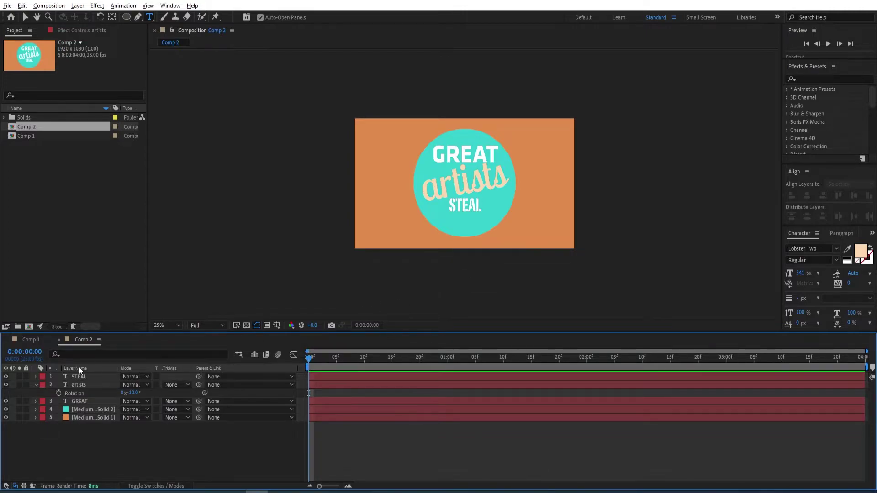
pyautogui.click(29, 339)
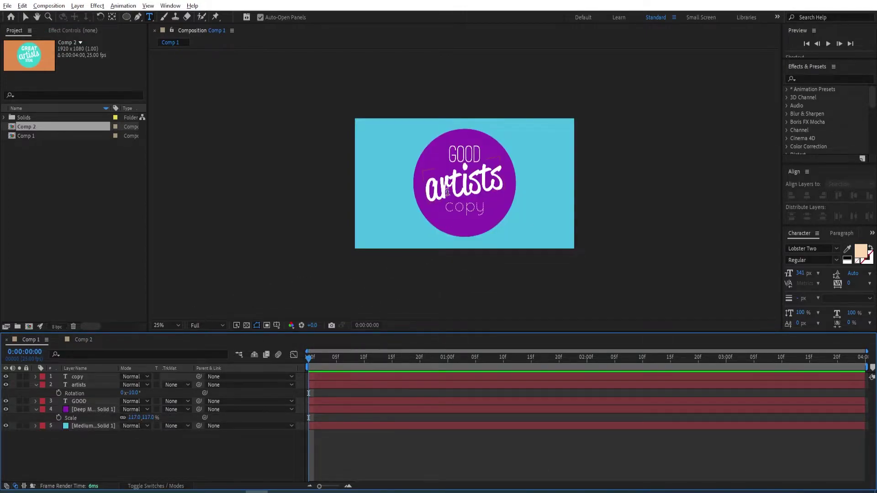
# - Check the FBD9B0 peach fill value on Comp 2's artists text
pyautogui.click(86, 385)
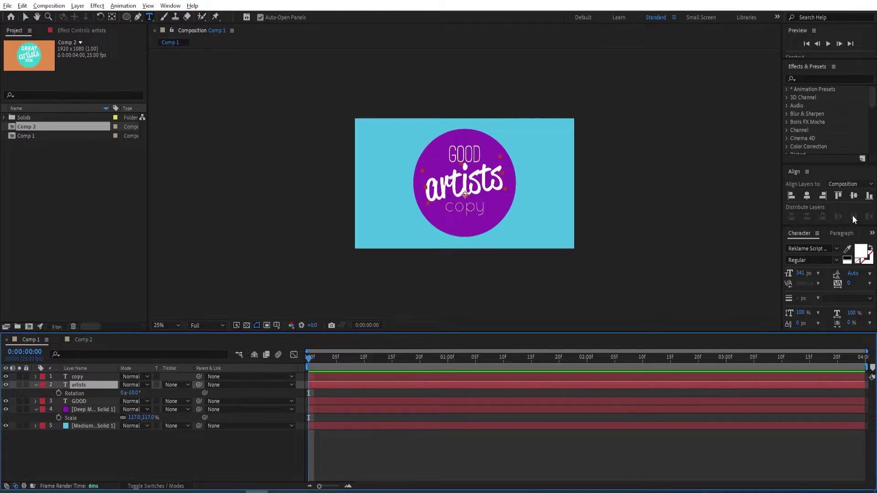
pyautogui.click(26, 135)
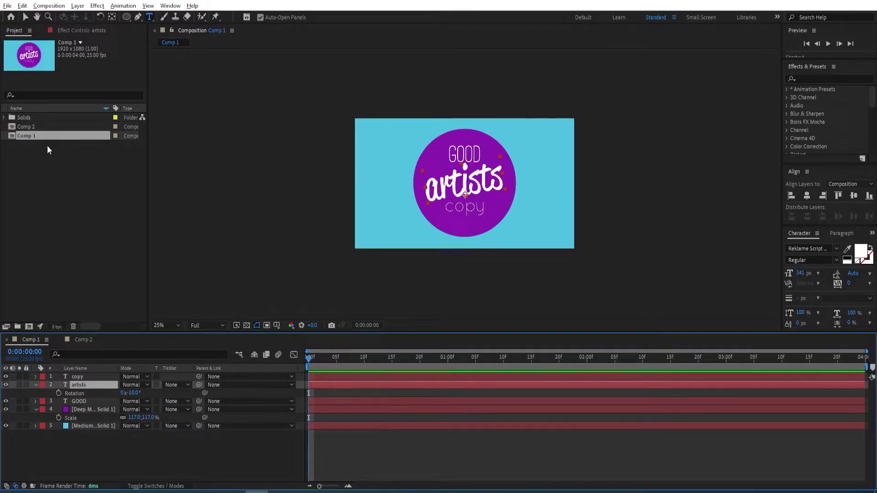
pyautogui.doubleClick(38, 127)
pyautogui.doubleClick(456, 182)
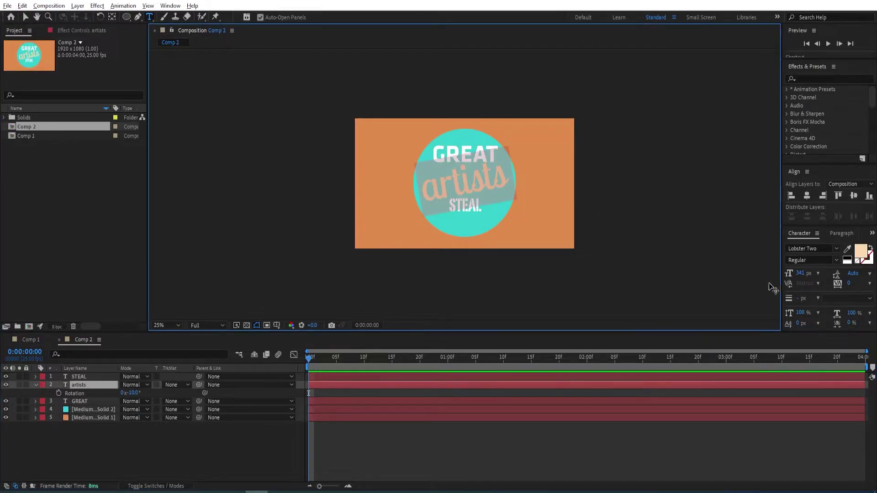
pyautogui.click(861, 251)
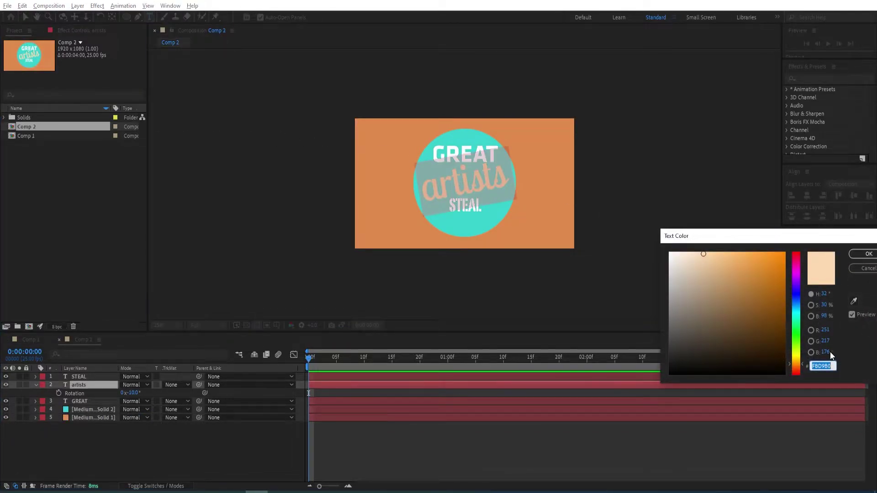
pyautogui.click(857, 255)
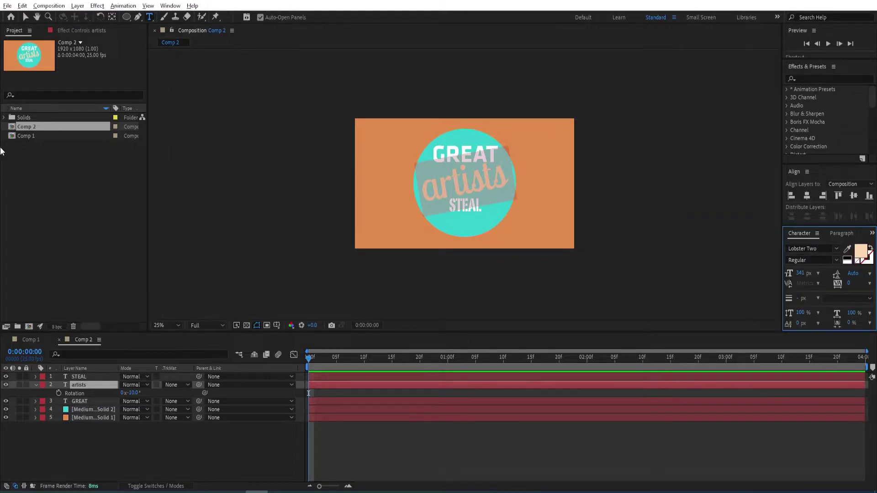
# - Apply the FBD9B0 peach fill to artists in Comp 1
pyautogui.doubleClick(23, 135)
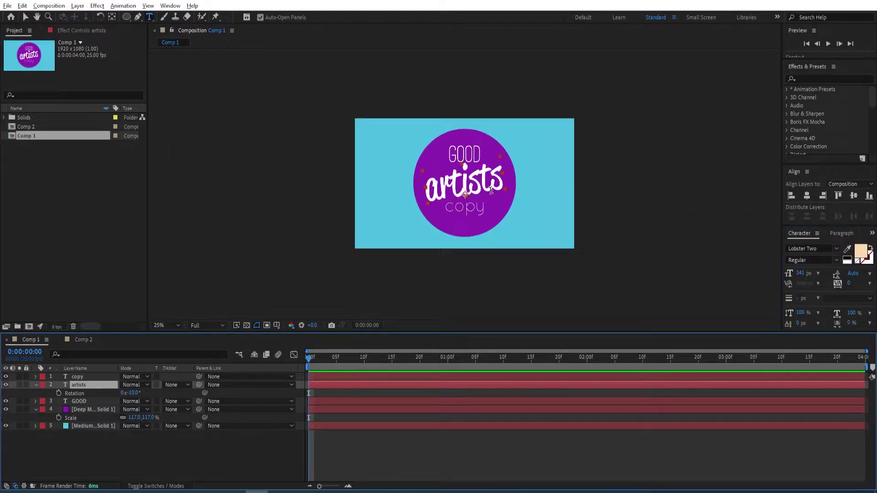
pyautogui.click(860, 250)
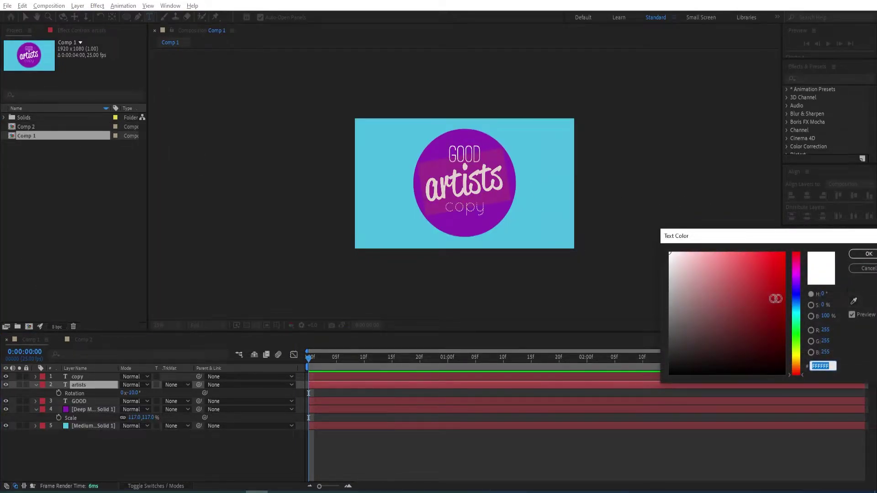
pyautogui.click(859, 255)
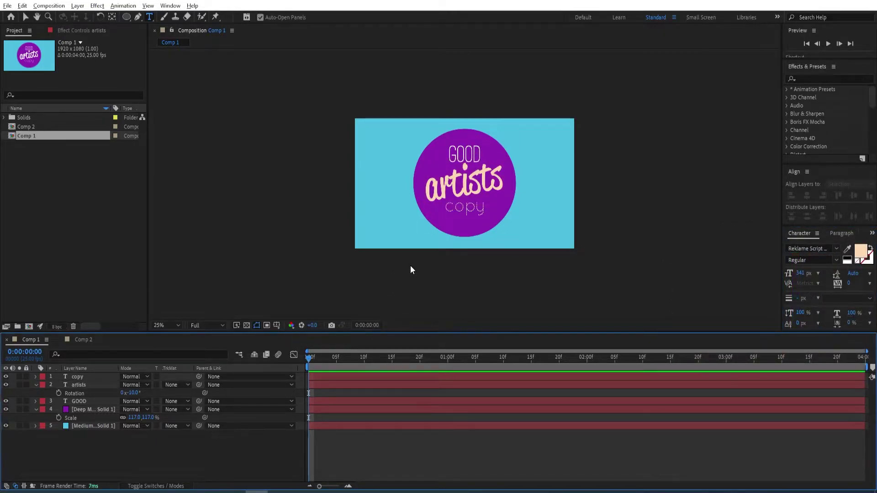
# - Add an Opacity text animator to GOOD with opacity set to 0%
pyautogui.press('v')
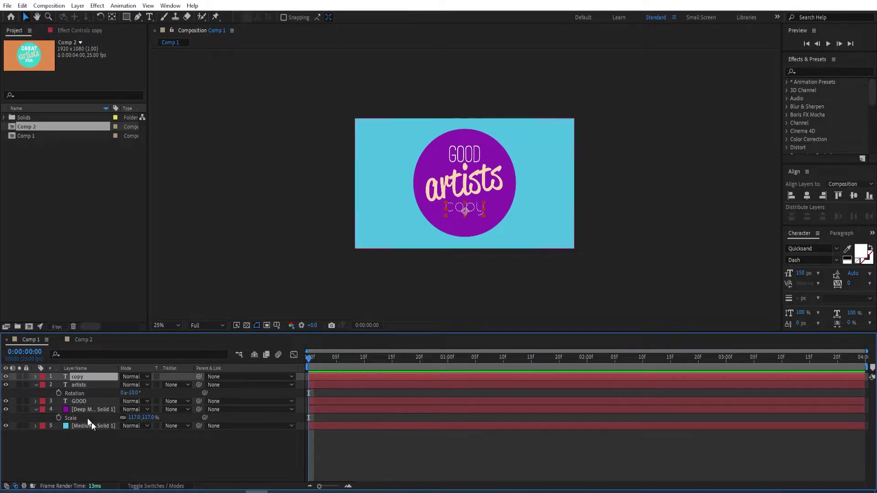
pyautogui.click(78, 401)
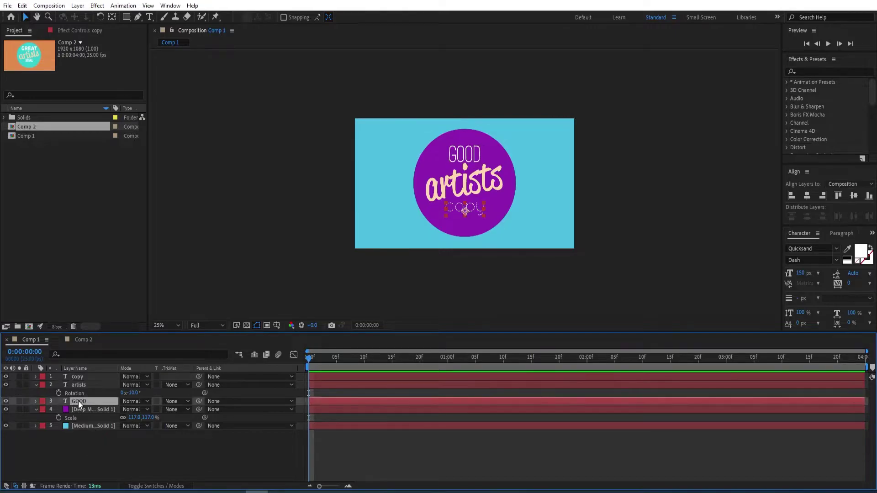
pyautogui.click(35, 401)
pyautogui.click(186, 410)
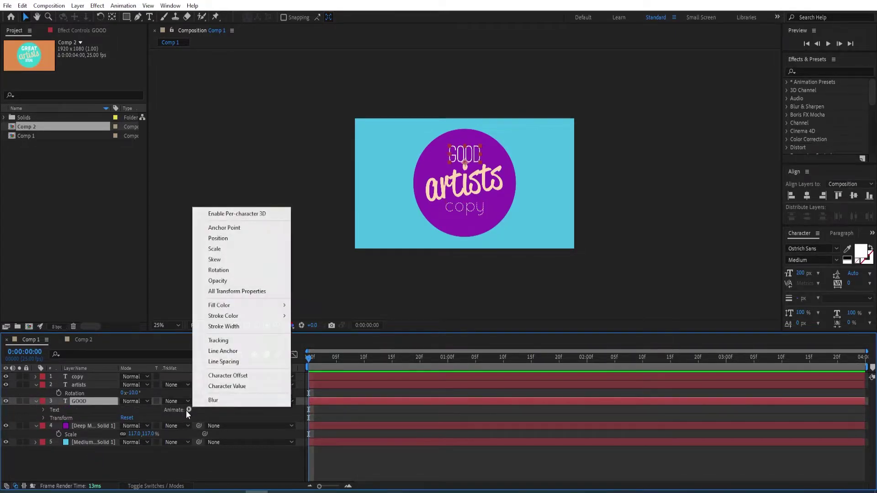
pyautogui.click(225, 281)
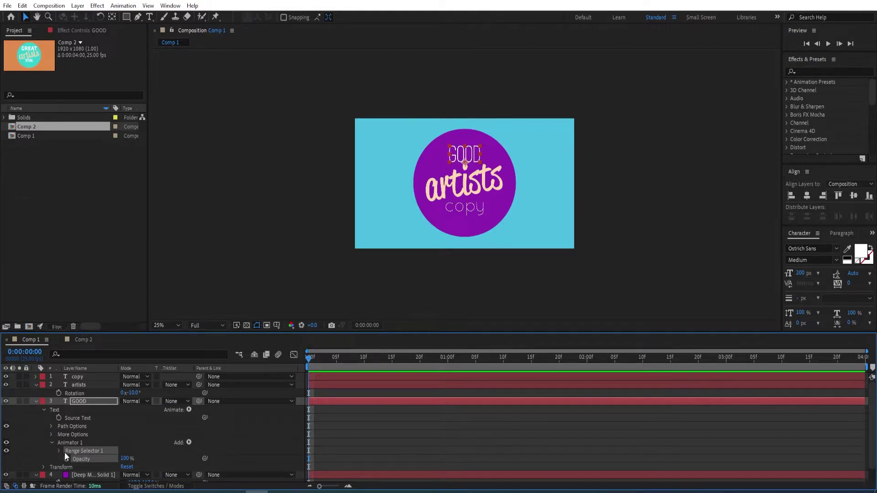
pyautogui.moveTo(130, 459); pyautogui.dragTo(74, 465)
# - Keyframe Range Selector Offset 0% at frame 0 and 100% at frame 15, then preview
pyautogui.click(59, 450)
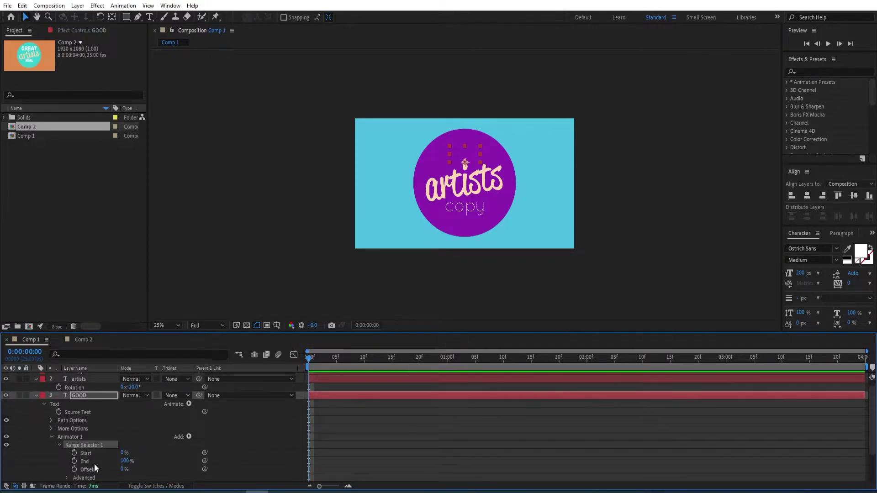
pyautogui.click(73, 470)
pyautogui.moveTo(313, 363); pyautogui.dragTo(391, 358)
pyautogui.moveTo(123, 469); pyautogui.dragTo(223, 455)
pyautogui.press('space')
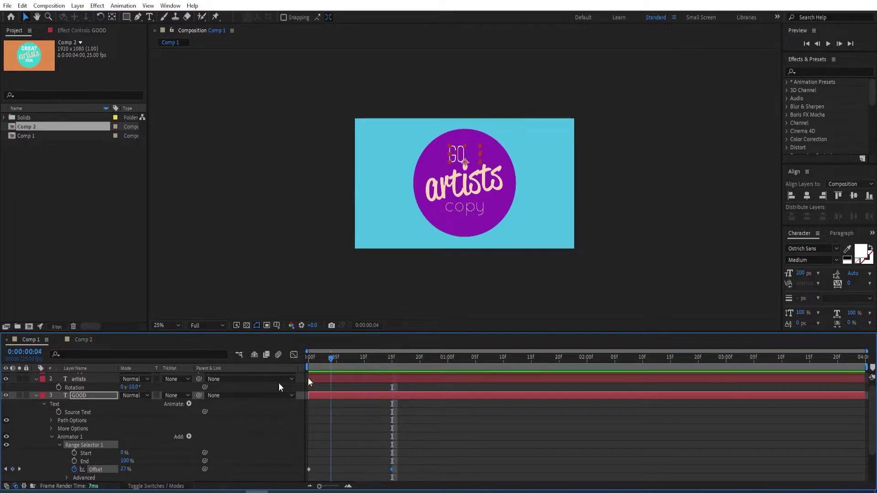
pyautogui.press('space')
pyautogui.moveTo(423, 364); pyautogui.dragTo(386, 374)
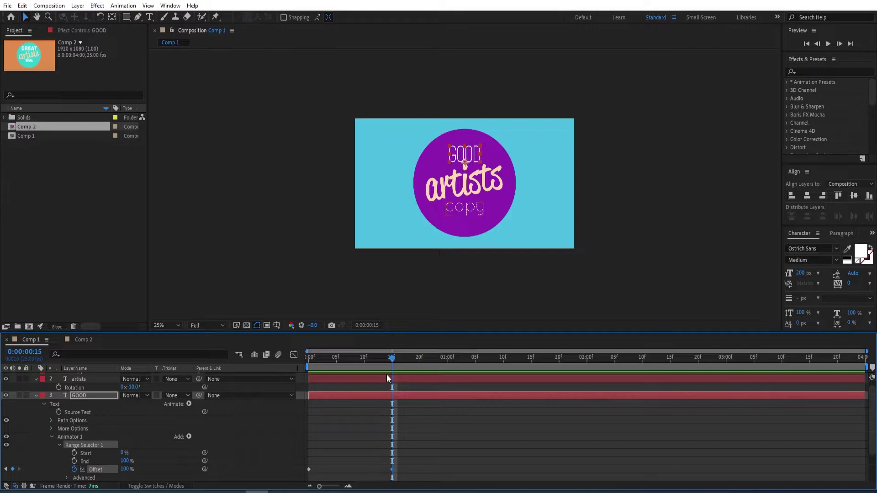
pyautogui.click(36, 397)
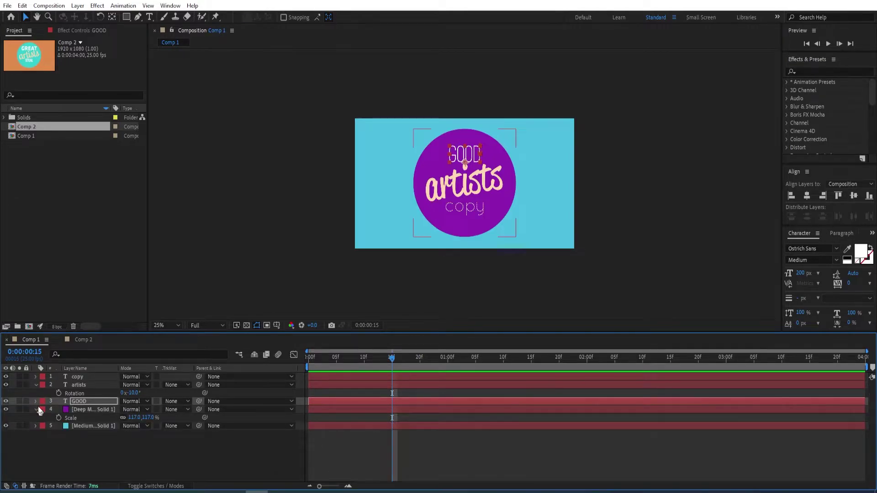
# - Add a Scale text animator to artists with scale set to 0
pyautogui.click(37, 386)
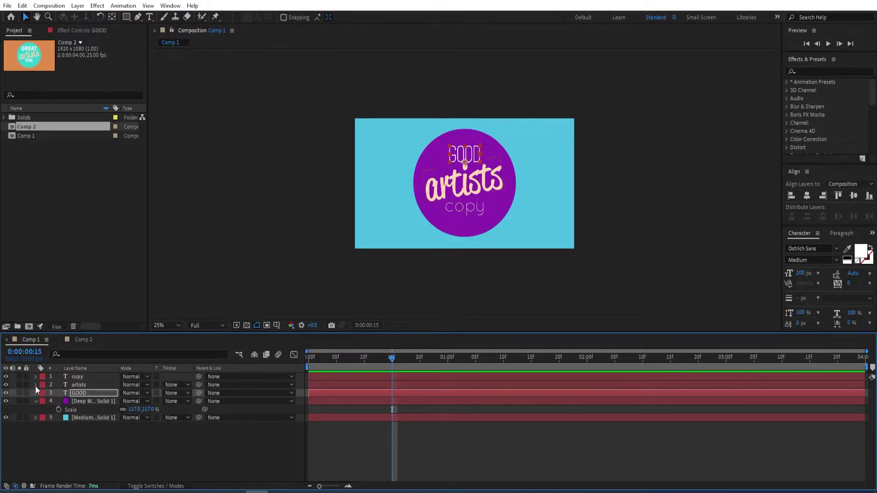
pyautogui.click(35, 386)
pyautogui.click(188, 393)
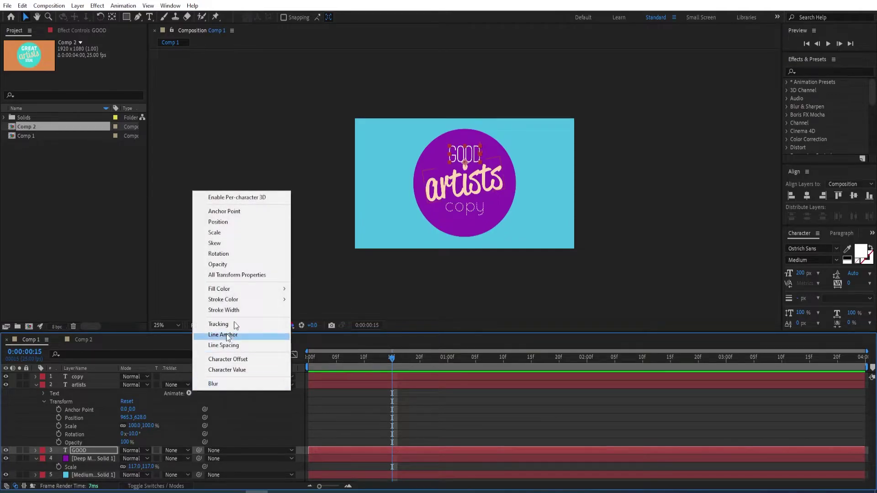
pyautogui.click(220, 233)
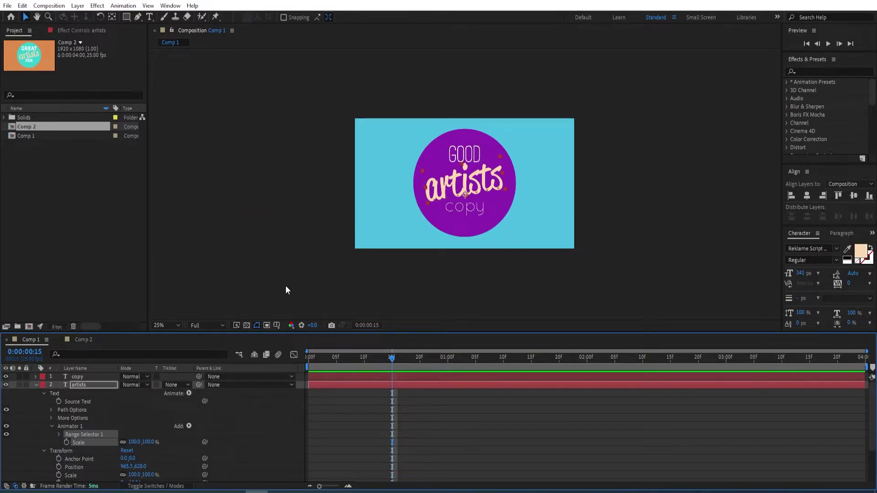
pyautogui.moveTo(134, 442); pyautogui.dragTo(80, 451)
pyautogui.click(133, 442)
pyautogui.write('0')
pyautogui.press('Return')
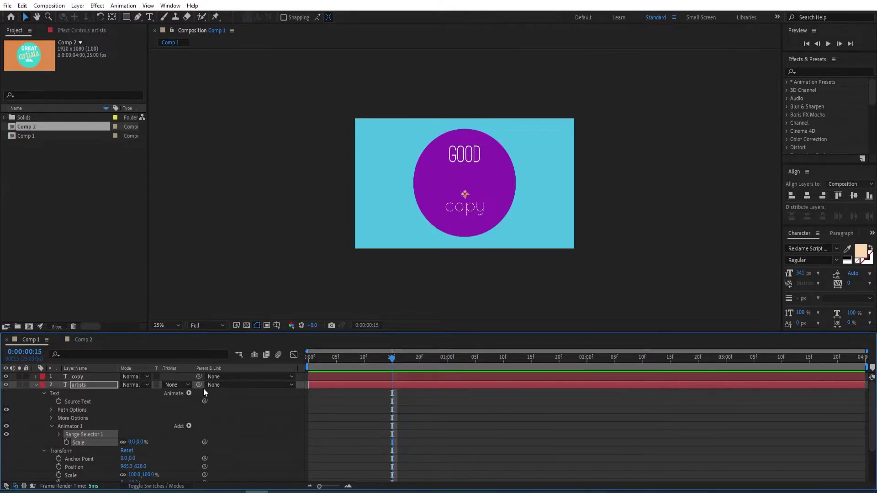
# - Keyframe the Range Selector Offset to 100% at frame 15
pyautogui.click(57, 435)
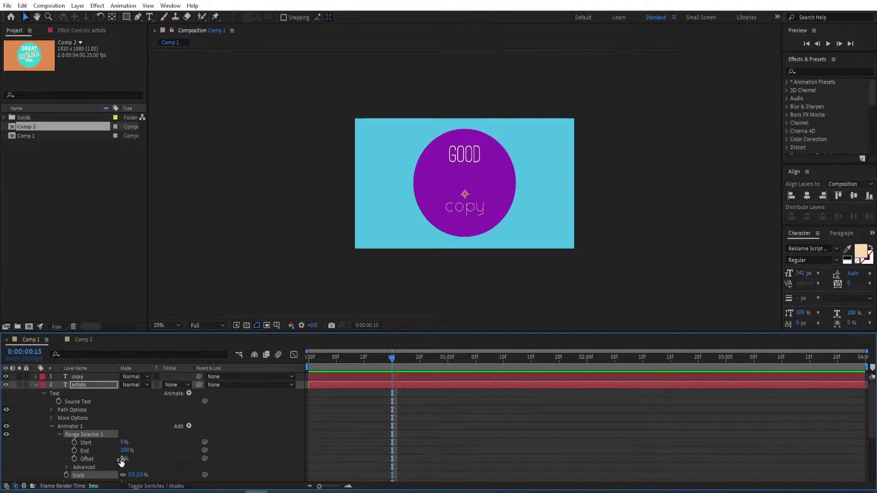
pyautogui.moveTo(377, 368); pyautogui.dragTo(306, 384)
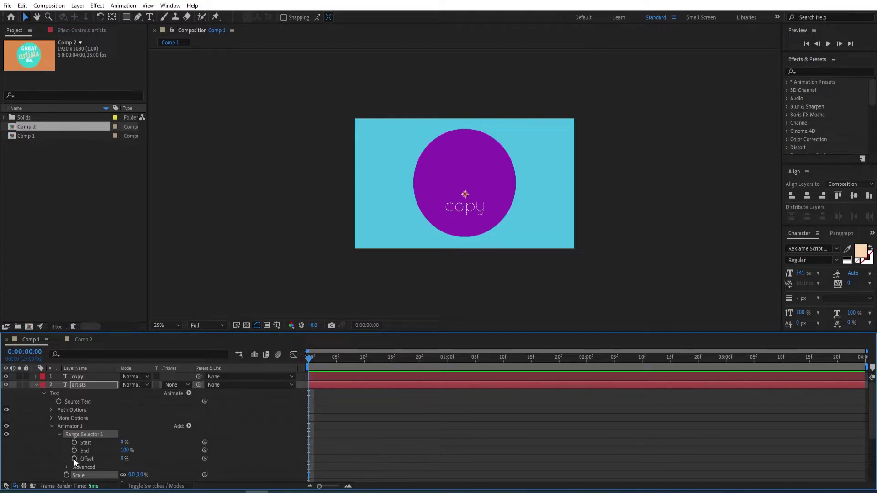
pyautogui.moveTo(310, 363); pyautogui.dragTo(393, 364)
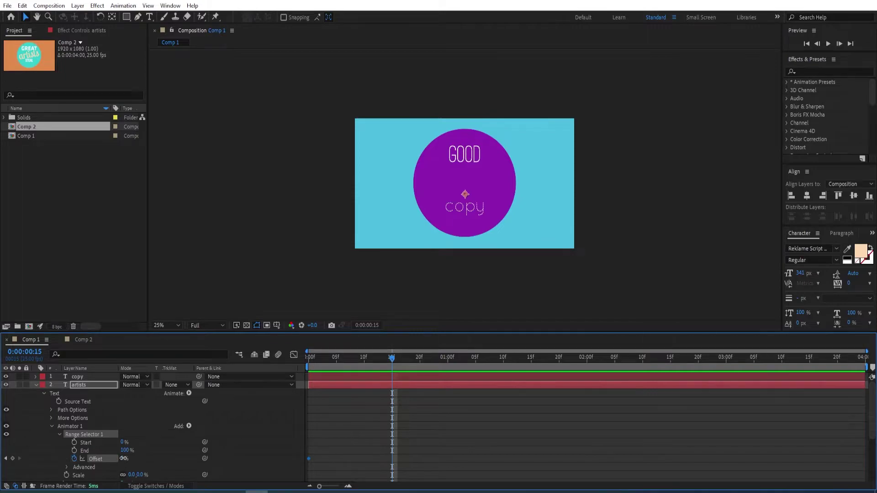
pyautogui.moveTo(124, 458); pyautogui.dragTo(173, 453)
pyautogui.moveTo(391, 356); pyautogui.dragTo(404, 377)
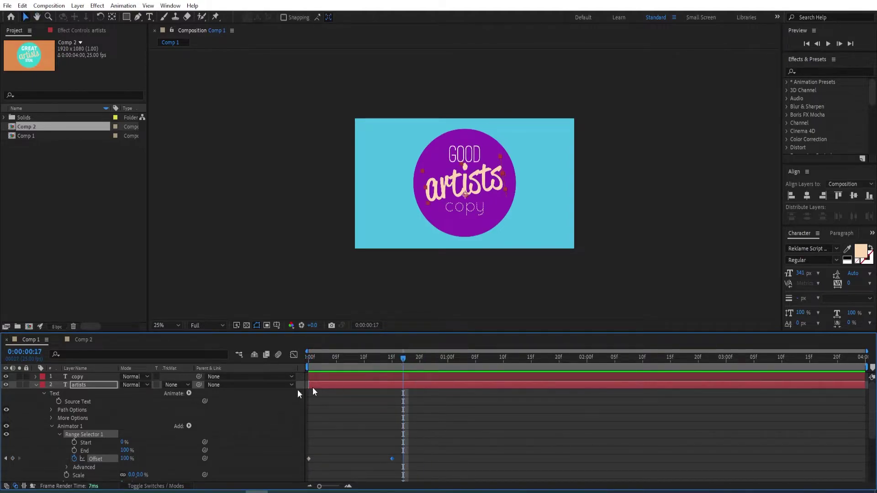
# - Set the range selector's Advanced Shape to Ramp Up and preview
pyautogui.scroll(-2, 131, 426)
pyautogui.scroll(-2, 110, 449)
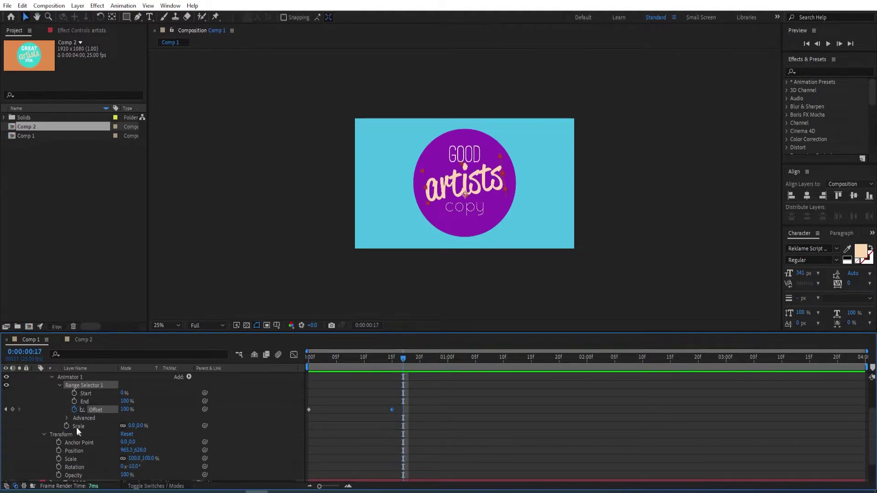
pyautogui.click(67, 418)
pyautogui.scroll(-1, 69, 421)
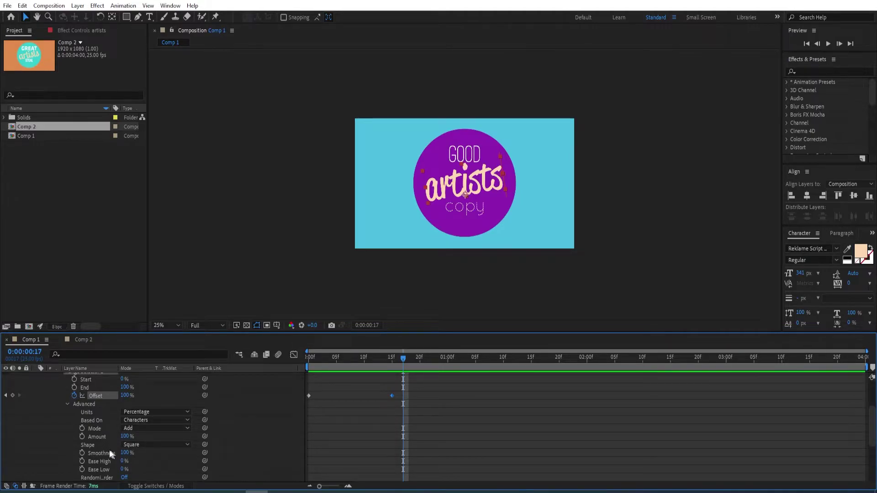
pyautogui.click(153, 444)
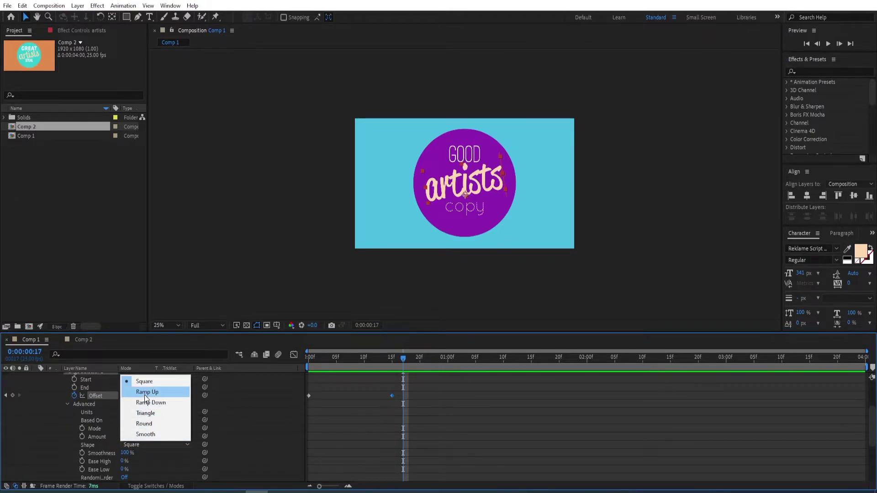
pyautogui.click(145, 393)
pyautogui.press('space')
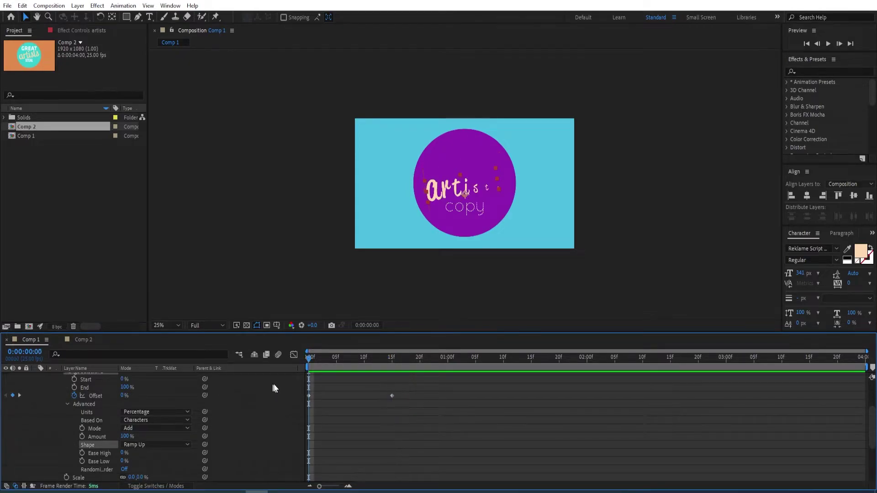
pyautogui.press('v')
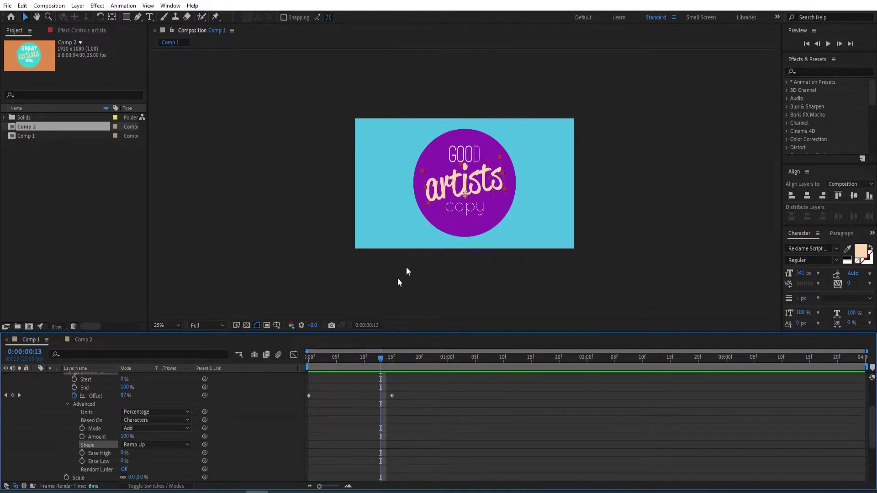
# - Lower the starting Offset at frame 0 to -100% and preview the reveal
pyautogui.moveTo(378, 363); pyautogui.dragTo(305, 379)
pyautogui.scroll(2, 91, 437)
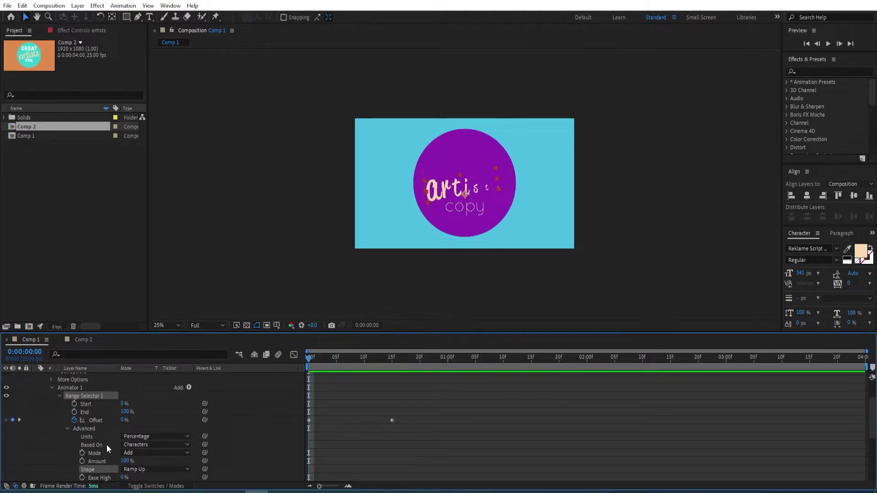
pyautogui.moveTo(124, 420); pyautogui.dragTo(97, 428)
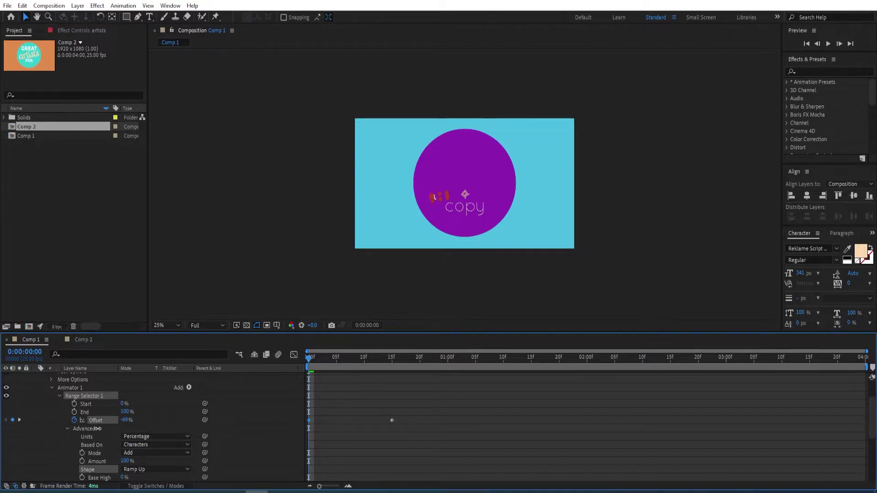
pyautogui.press('space')
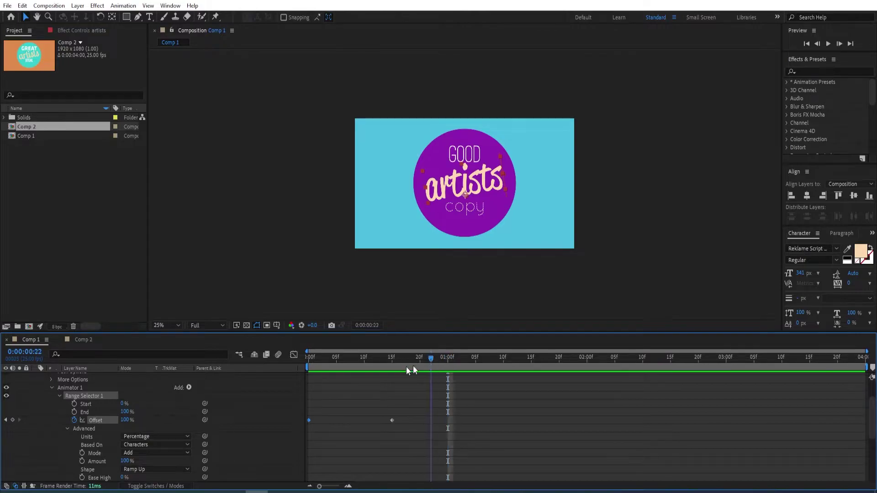
pyautogui.press('space')
pyautogui.scroll(2, 57, 406)
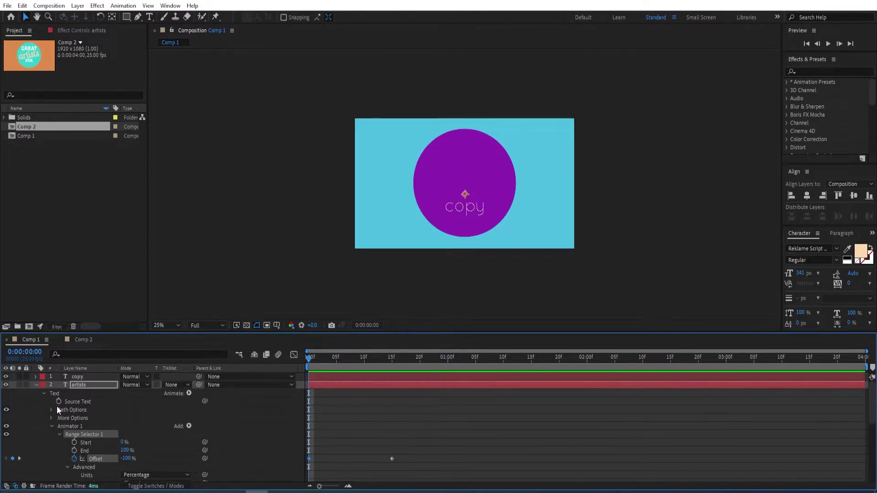
pyautogui.click(37, 385)
# - Add a Position text animator to copy, set to 0, 476 below the frame
pyautogui.hotkey('ctrl', 'Up')
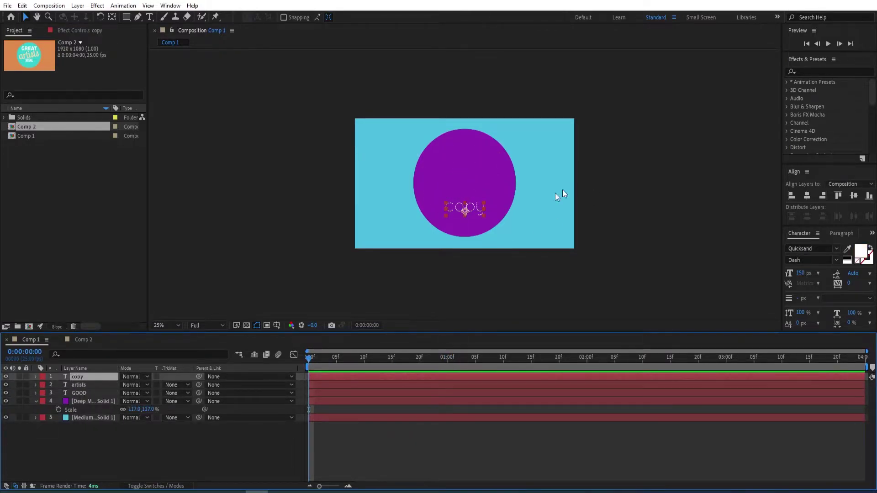
pyautogui.click(36, 377)
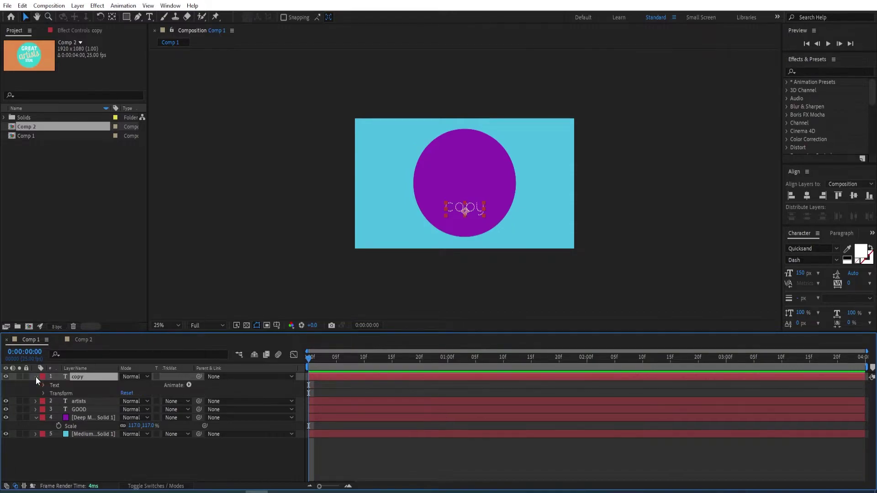
pyautogui.click(189, 385)
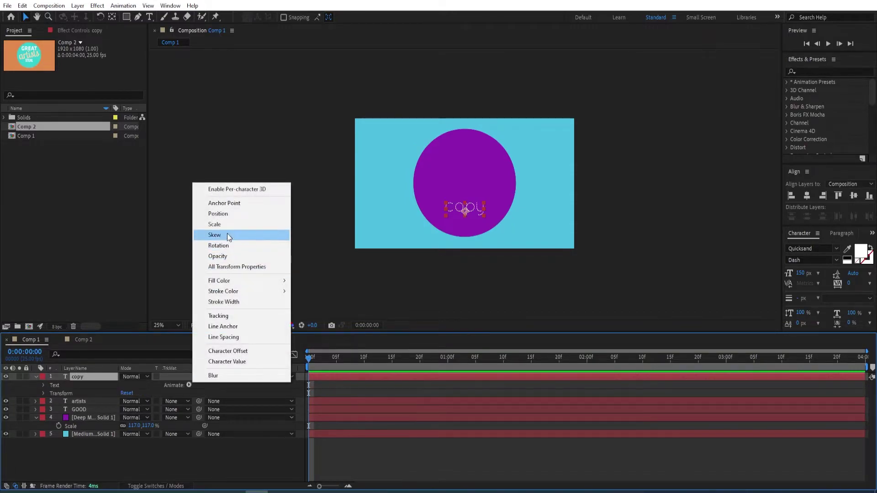
pyautogui.click(226, 215)
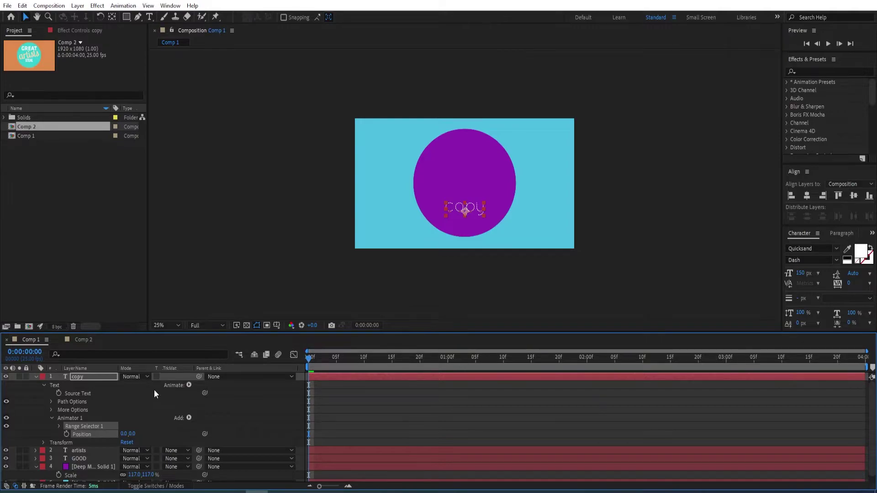
pyautogui.moveTo(131, 432); pyautogui.dragTo(153, 434)
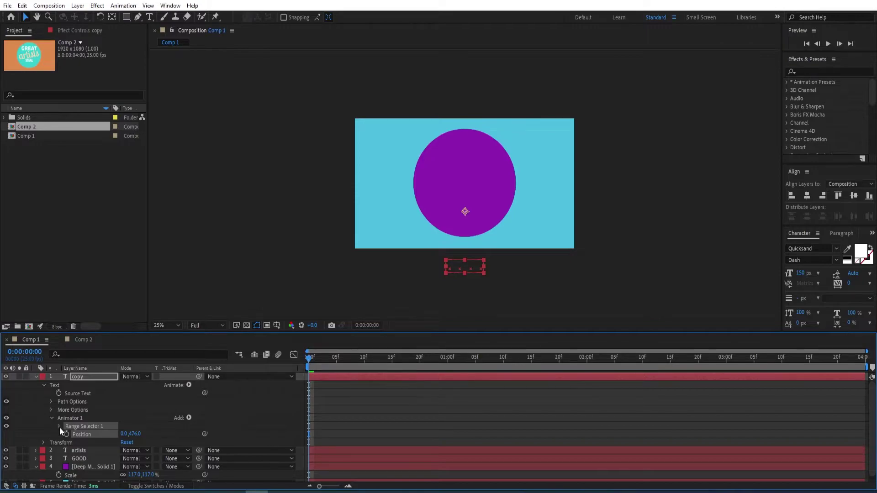
# - Keyframe copy's Range Selector Offset 0% at frame 0 and 100% at frame 15
pyautogui.click(59, 426)
pyautogui.click(74, 450)
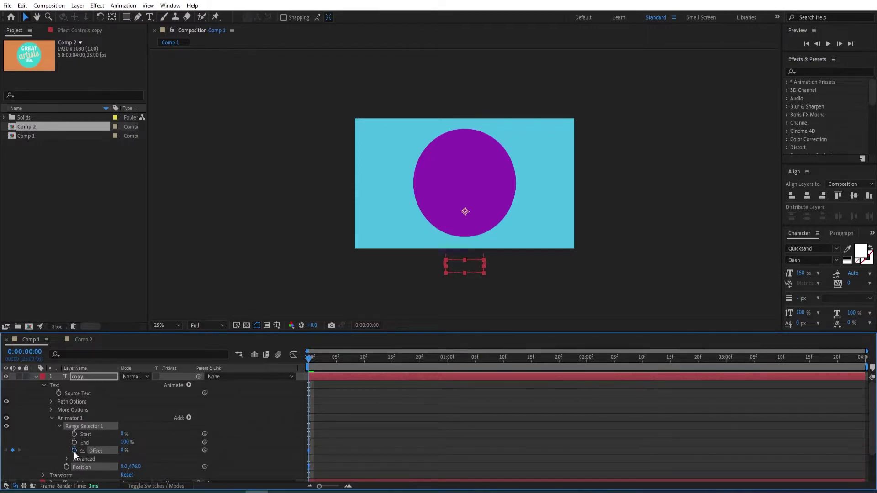
pyautogui.moveTo(306, 363); pyautogui.dragTo(392, 368)
pyautogui.click(124, 451)
pyautogui.write('100')
pyautogui.press('Return')
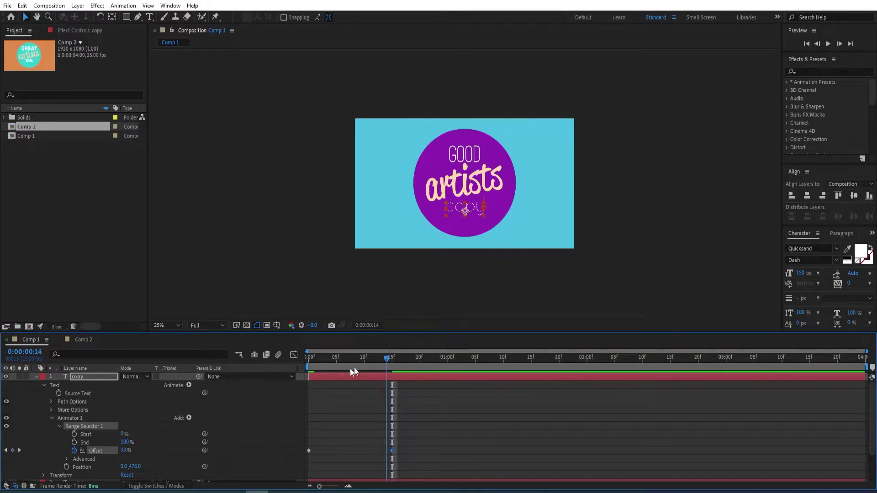
# - Preview the copy rise-in animation from the start
pyautogui.press('Home')
pyautogui.press('space')
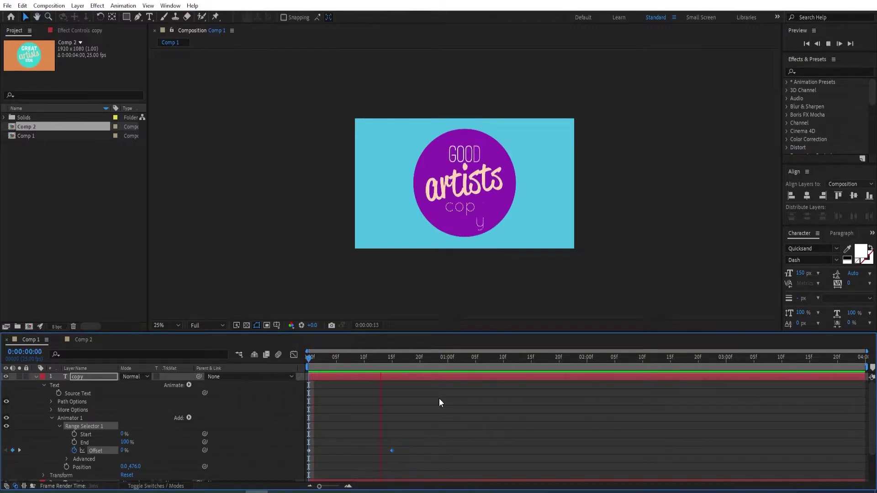
pyautogui.press('space')
pyautogui.press('Home')
pyautogui.press('space')
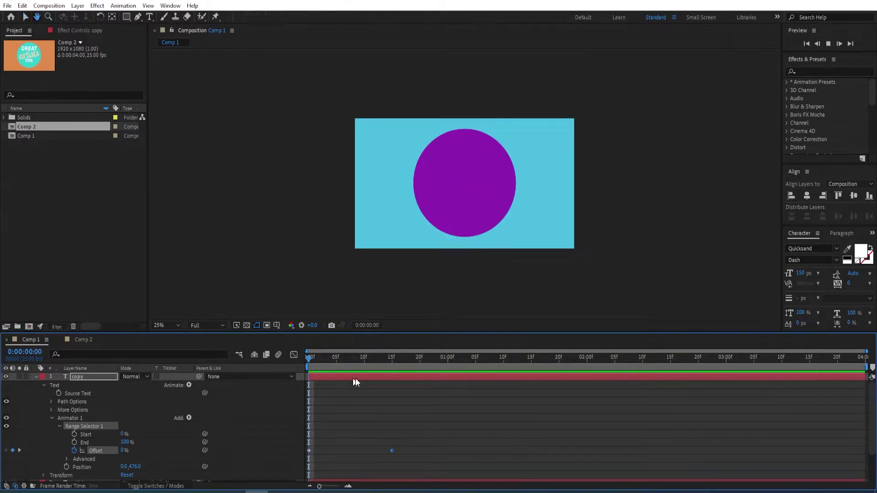
pyautogui.click(466, 365)
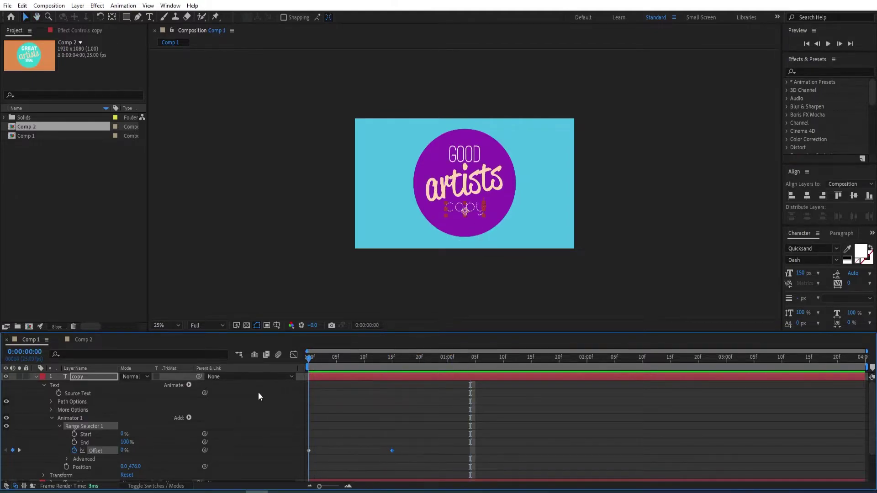
pyautogui.press('Home')
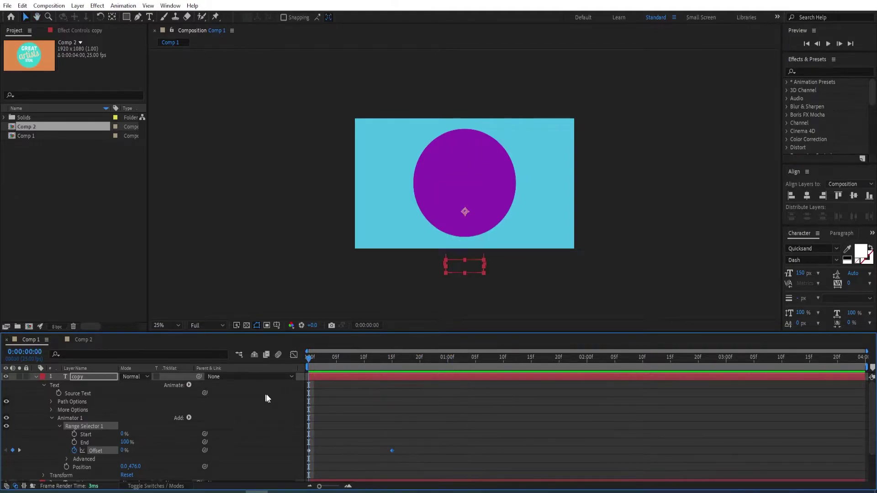
pyautogui.click(36, 377)
pyautogui.click(35, 391)
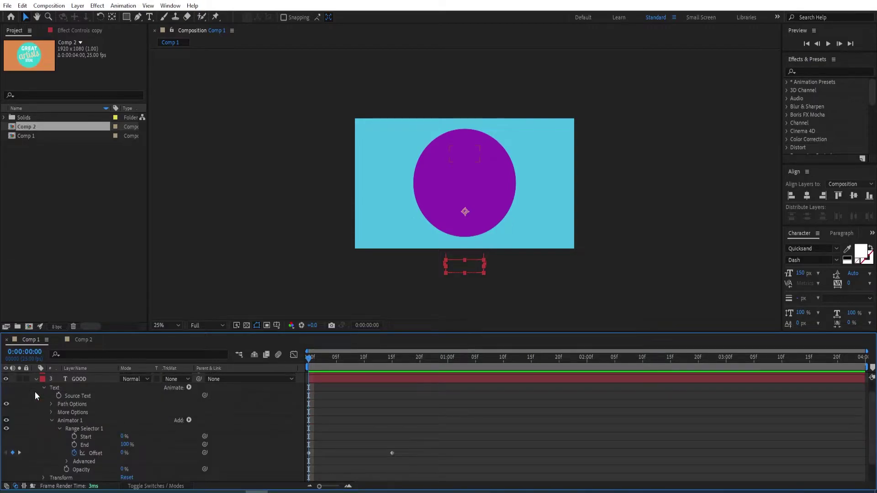
# - Add a 100% Offset keyframe on GOOD at 3:00
pyautogui.click(35, 393)
pyautogui.click(36, 379)
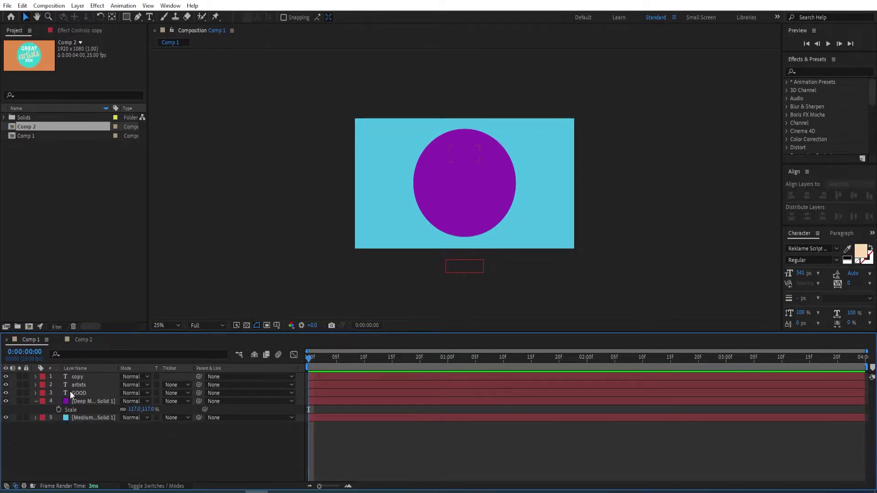
pyautogui.click(70, 391)
pyautogui.press('u')
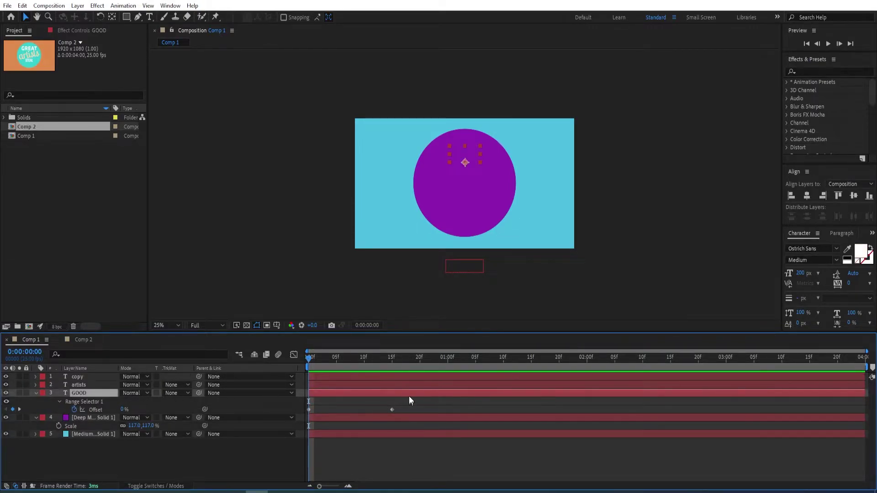
pyautogui.moveTo(309, 363); pyautogui.dragTo(728, 375)
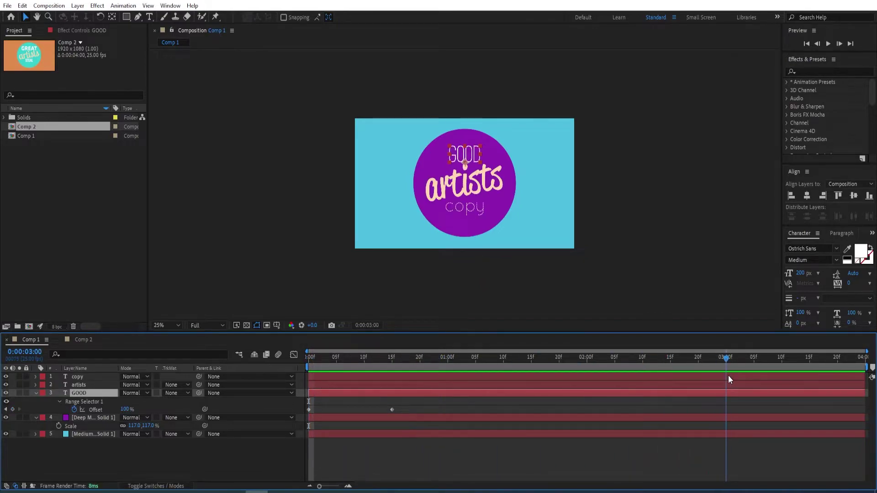
pyautogui.click(13, 409)
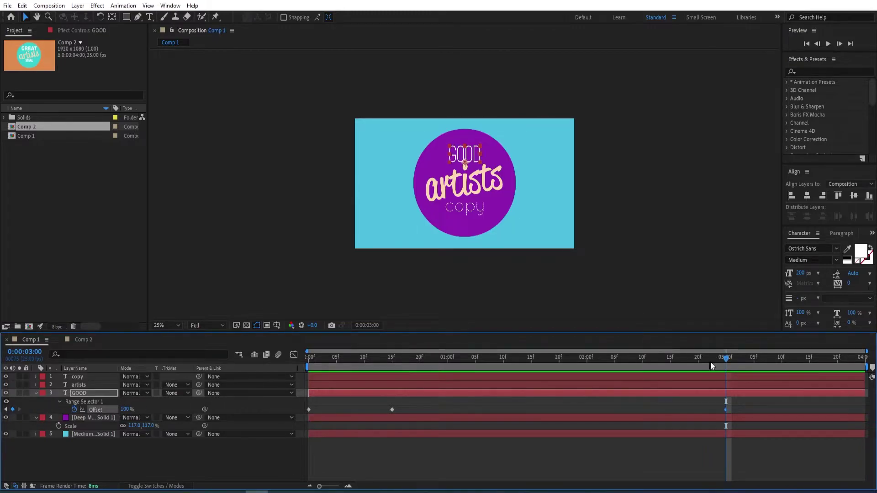
# - Set GOOD's Offset to -100% one frame later and 0% at 3:24
pyautogui.press('pagedown')
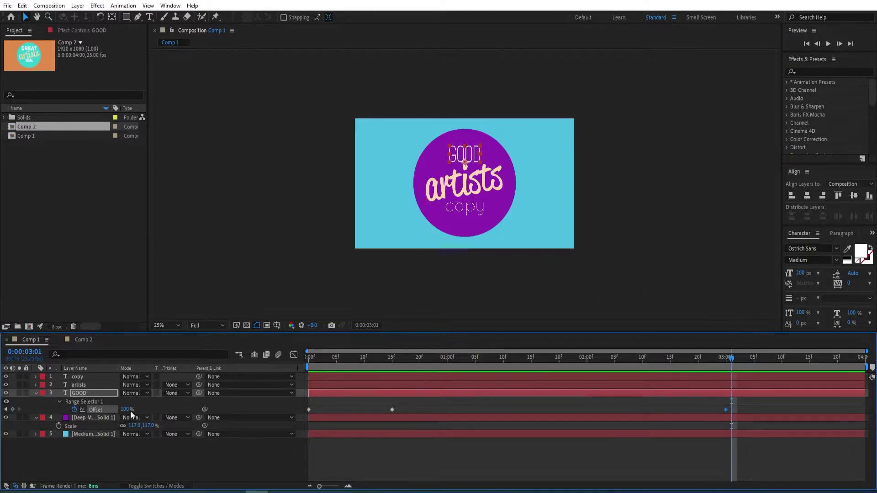
pyautogui.moveTo(124, 409); pyautogui.dragTo(19, 427)
pyautogui.moveTo(732, 363); pyautogui.dragTo(869, 364)
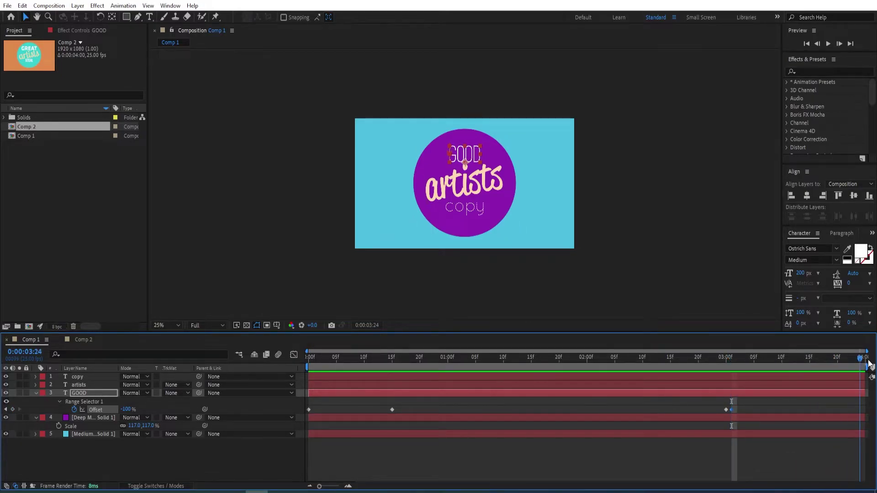
pyautogui.click(128, 409)
pyautogui.write('0')
pyautogui.press('Return')
# - Preview the exit and move the final 0% Offset keyframe to 3:15
pyautogui.moveTo(759, 372); pyautogui.dragTo(749, 411)
pyautogui.press('space')
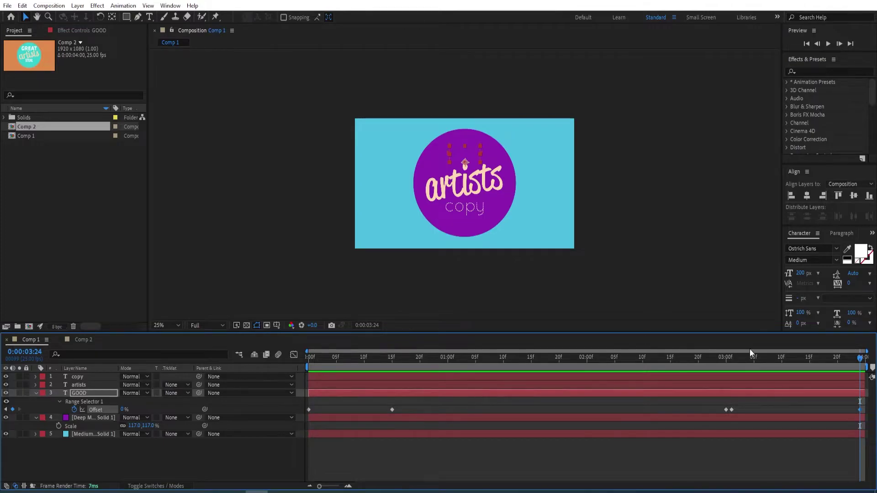
pyautogui.moveTo(858, 366); pyautogui.dragTo(809, 360)
pyautogui.moveTo(857, 411); pyautogui.dragTo(814, 415)
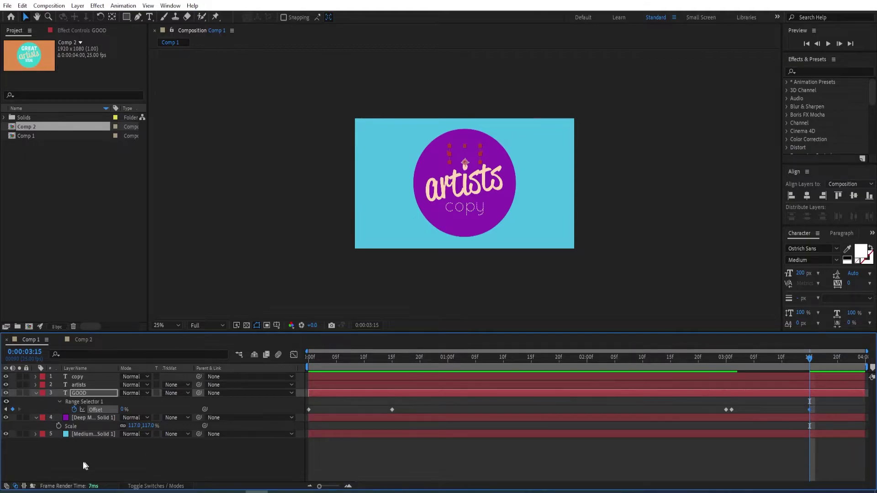
pyautogui.click(35, 392)
pyautogui.click(83, 385)
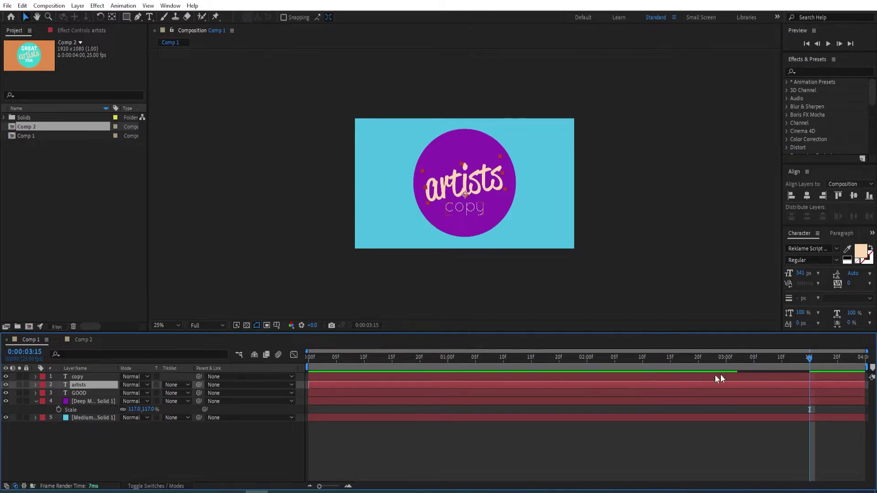
# - Keyframe artists' Offset at 3:00 and lower it to -100% at 3:15
pyautogui.moveTo(820, 367); pyautogui.dragTo(726, 363)
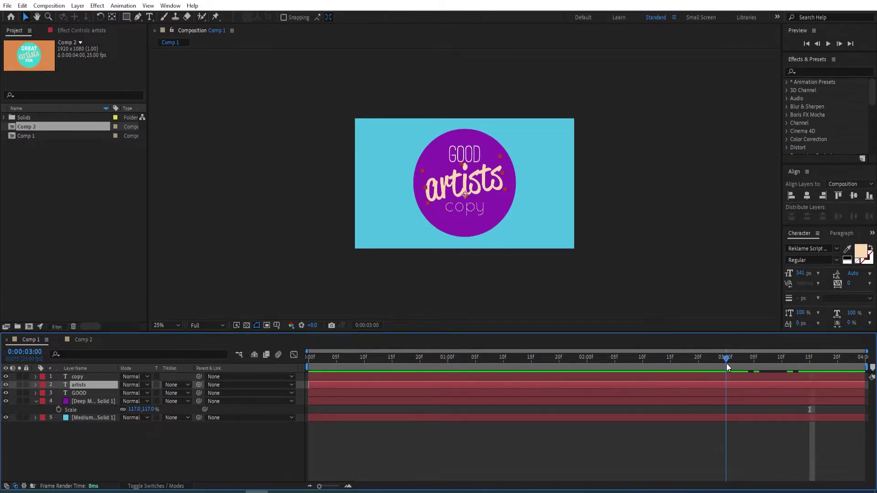
pyautogui.press('u')
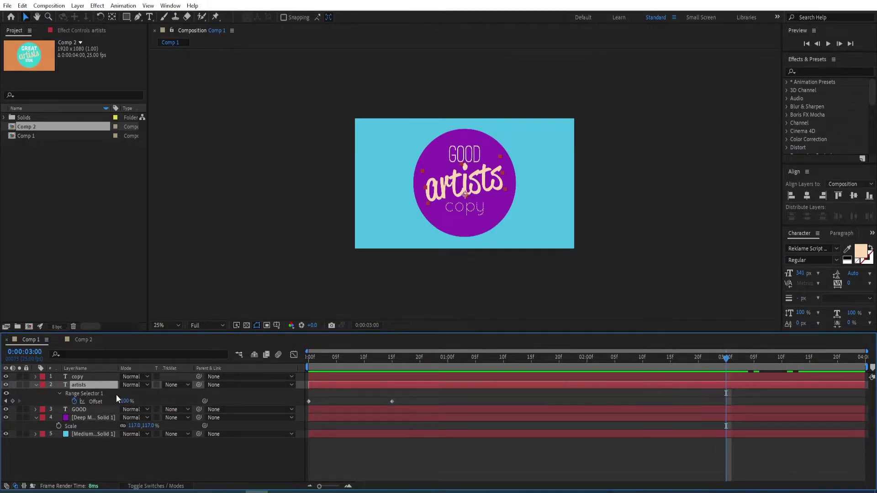
pyautogui.click(12, 401)
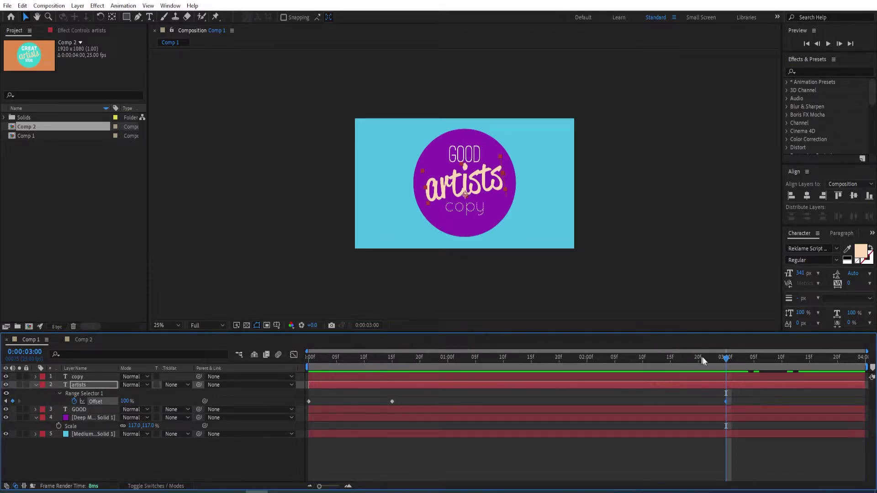
pyautogui.moveTo(730, 360); pyautogui.dragTo(808, 363)
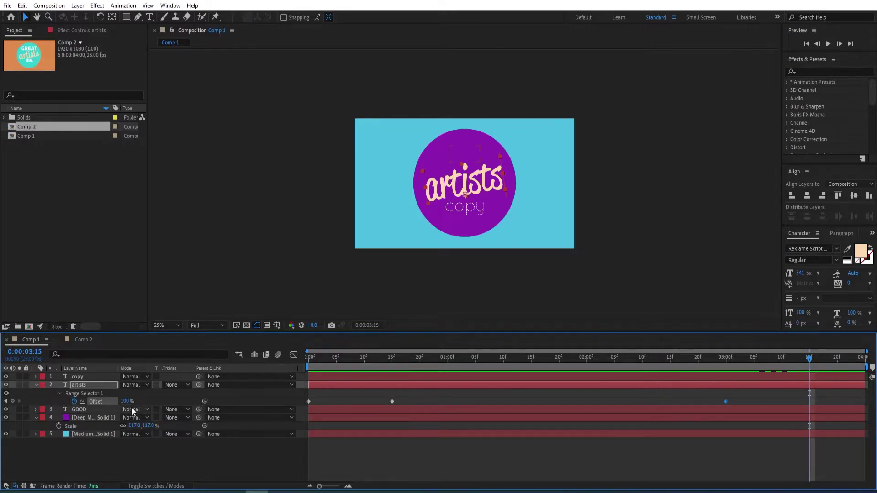
pyautogui.moveTo(126, 402); pyautogui.dragTo(5, 417)
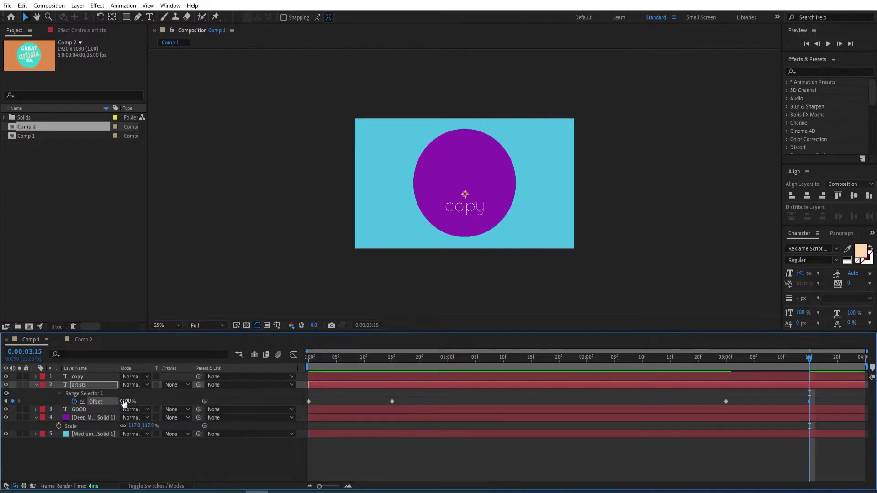
pyautogui.moveTo(809, 361)
pyautogui.mouseDown()
pyautogui.moveTo(698, 373)
pyautogui.moveTo(825, 369)
pyautogui.moveTo(694, 372)
pyautogui.moveTo(810, 372)
pyautogui.mouseUp()
pyautogui.click(36, 384)
# - Keyframe copy's Offset at 3:00 and set it to 0% at 3:15
pyautogui.click(36, 377)
pyautogui.click(36, 378)
pyautogui.click(91, 376)
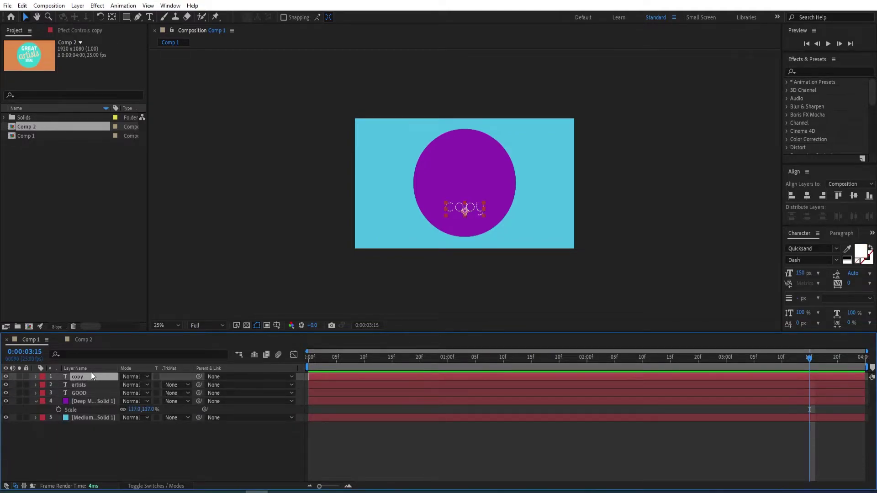
pyautogui.press('u')
pyautogui.moveTo(815, 358); pyautogui.dragTo(726, 359)
pyautogui.click(12, 393)
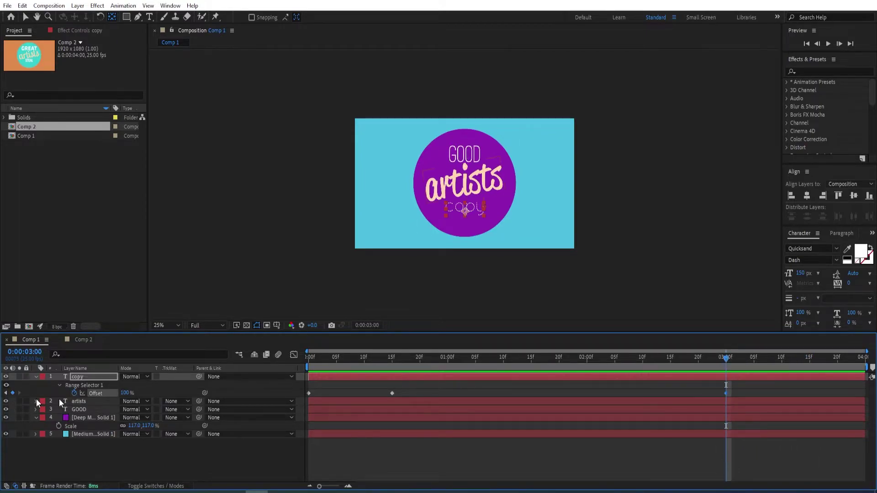
pyautogui.moveTo(726, 358); pyautogui.dragTo(809, 359)
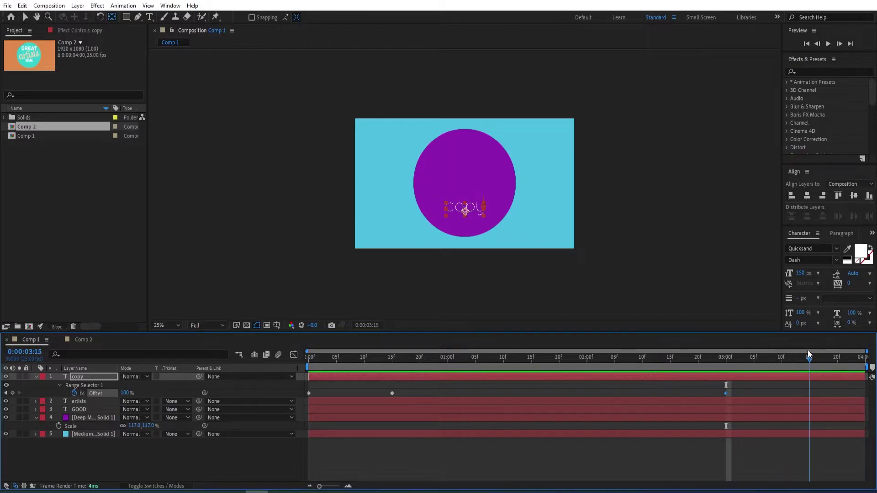
pyautogui.click(124, 393)
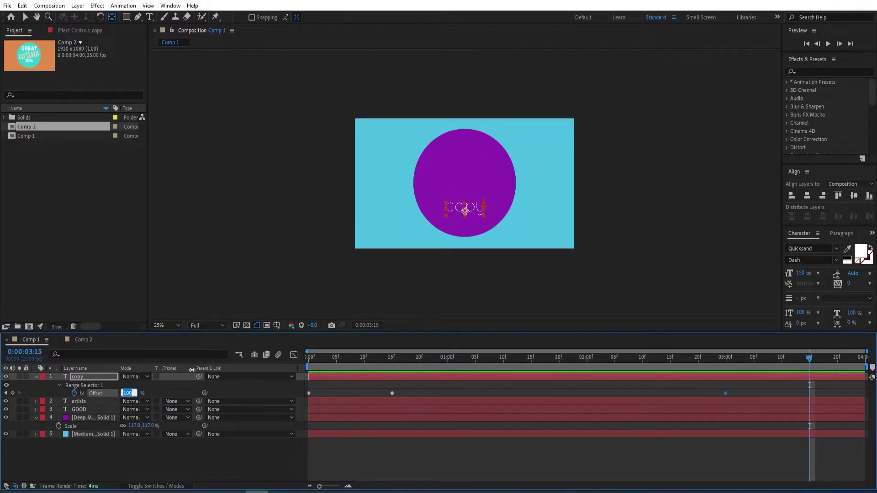
pyautogui.write('0')
pyautogui.press('Return')
# - Preview the full animation with all three words exiting by 3:15
pyautogui.moveTo(818, 358); pyautogui.dragTo(659, 372)
pyautogui.press('space')
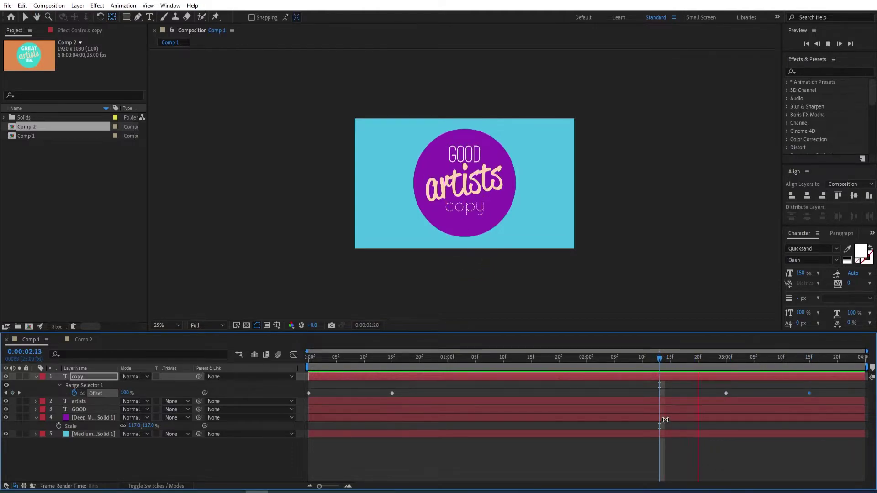
pyautogui.press('space')
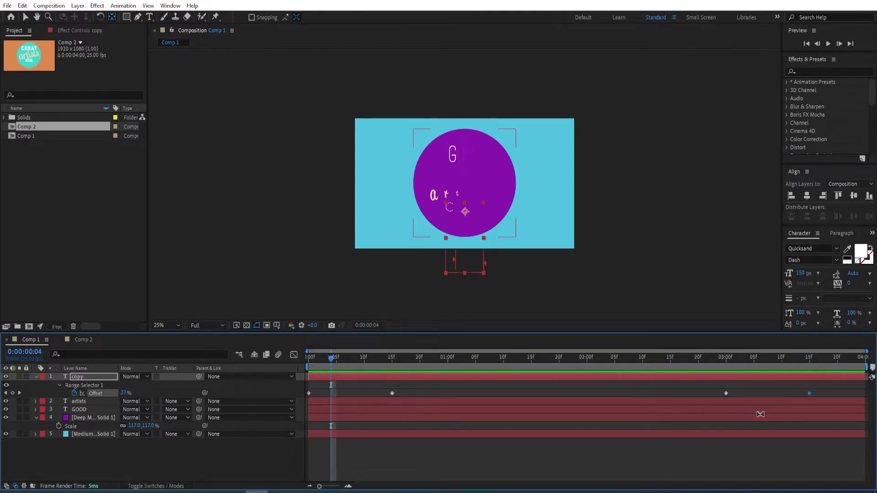
pyautogui.press('space')
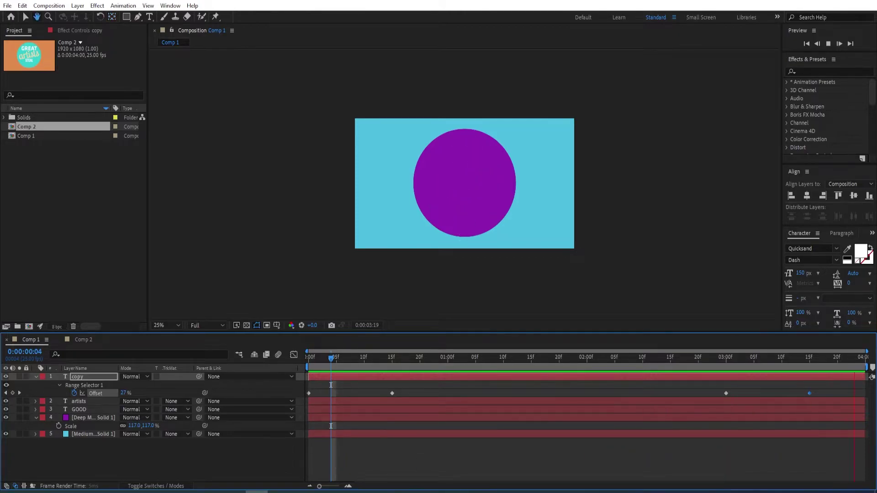
pyautogui.press('space')
pyautogui.moveTo(848, 360); pyautogui.dragTo(811, 362)
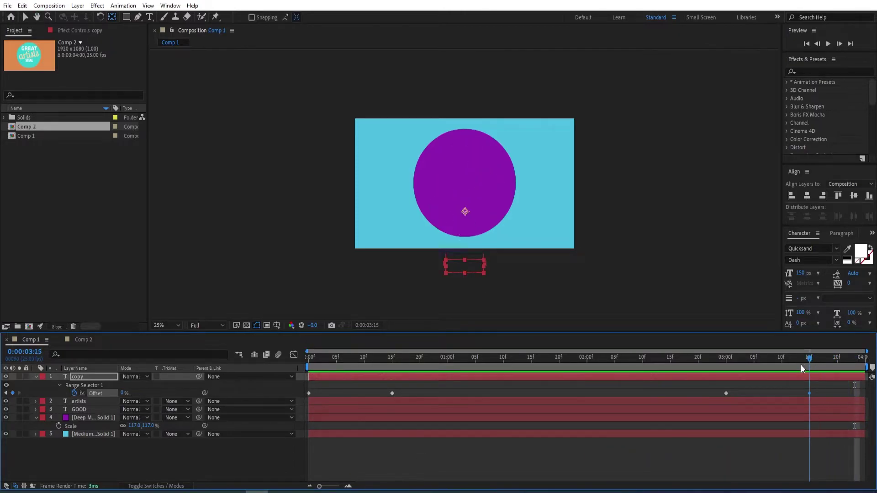
pyautogui.click(656, 393)
pyautogui.click(91, 418)
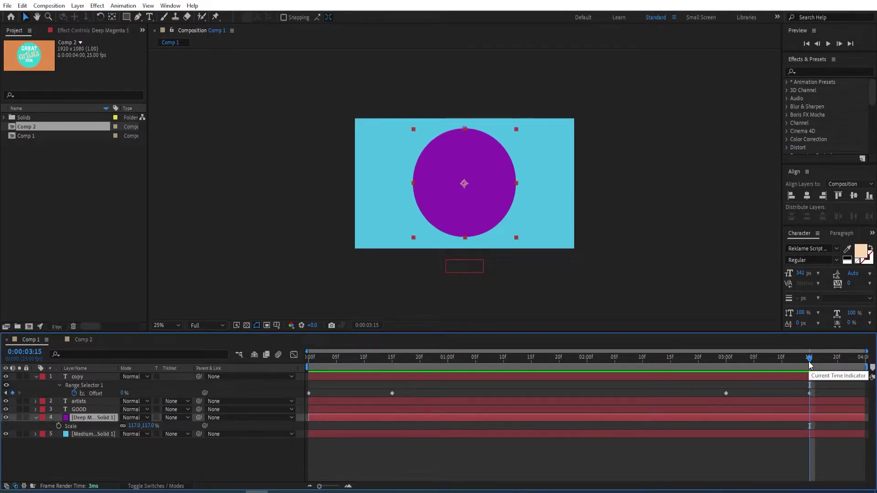
# - Keyframe the Deep Magenta circle's Scale at 0% at the start of the timeline
pyautogui.press('Home')
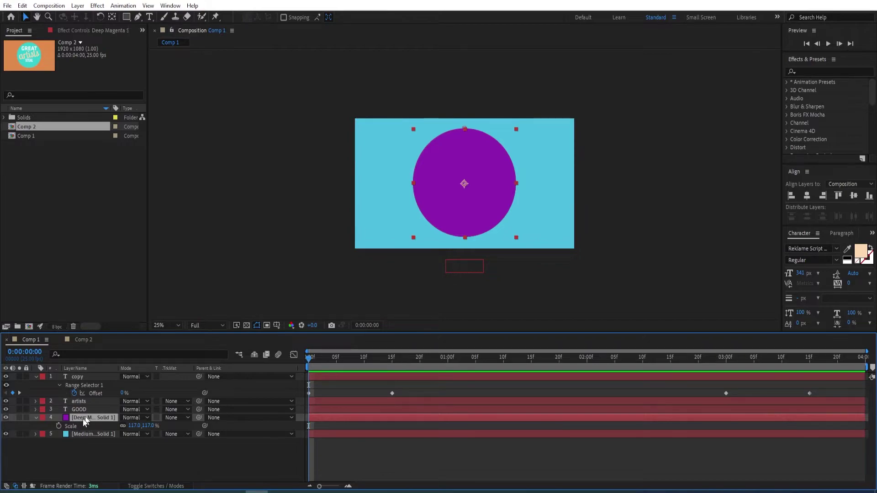
pyautogui.click(58, 425)
pyautogui.click(136, 425)
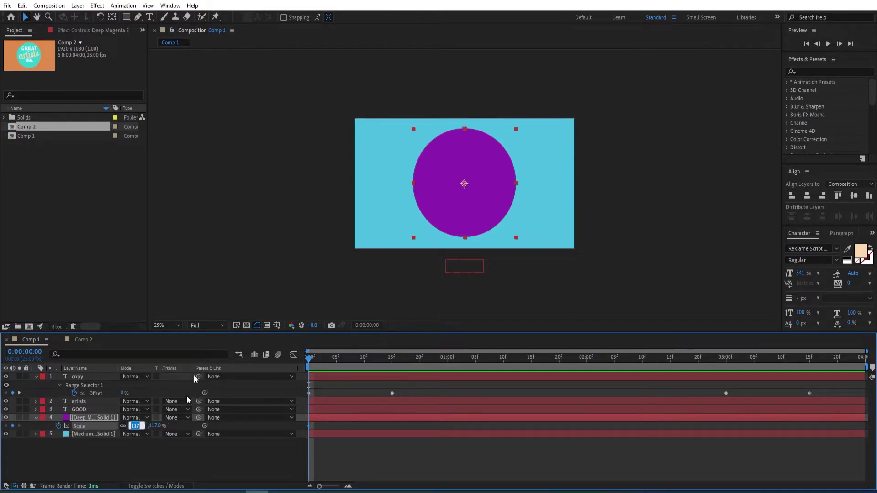
pyautogui.write('0')
pyautogui.press('Return')
# - Add circle Scale keyframes of 115% at frame 15 and 100% at frame 20
pyautogui.moveTo(309, 357); pyautogui.dragTo(392, 358)
pyautogui.click(135, 425)
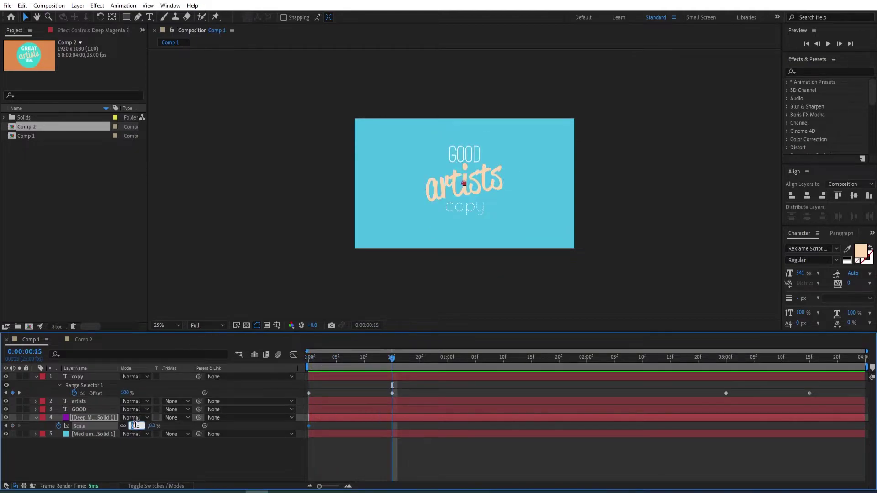
pyautogui.write('115')
pyautogui.press('Return')
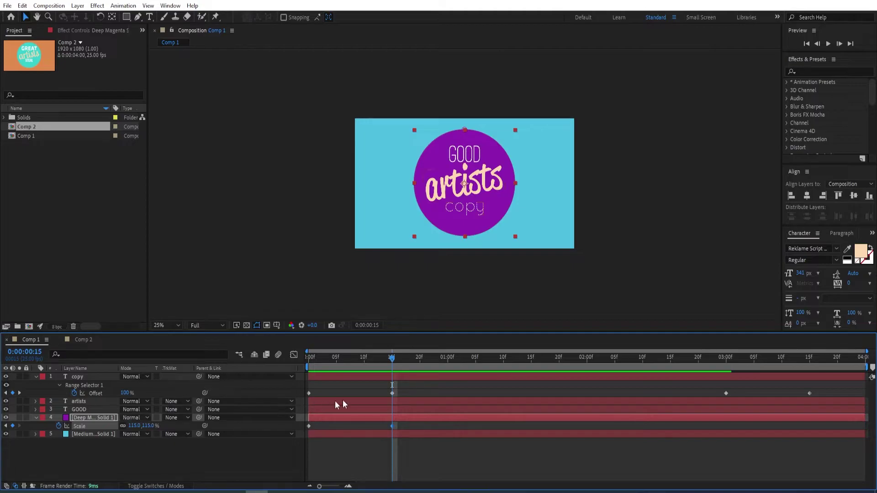
pyautogui.click(415, 360)
pyautogui.moveTo(415, 362); pyautogui.dragTo(419, 361)
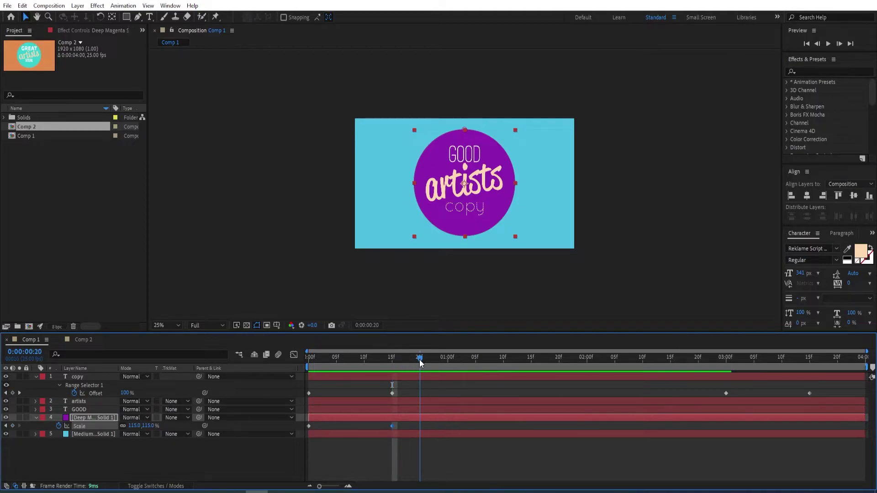
pyautogui.click(133, 426)
pyautogui.write('1')
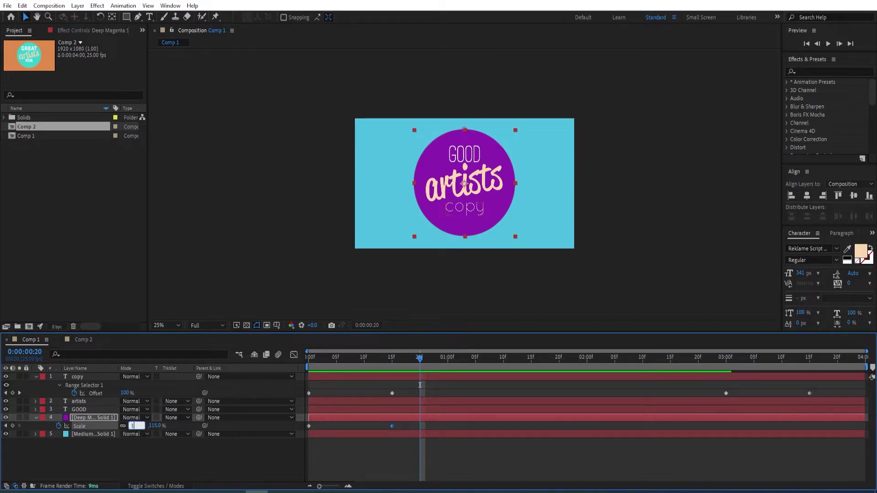
pyautogui.write('00')
pyautogui.press('Return')
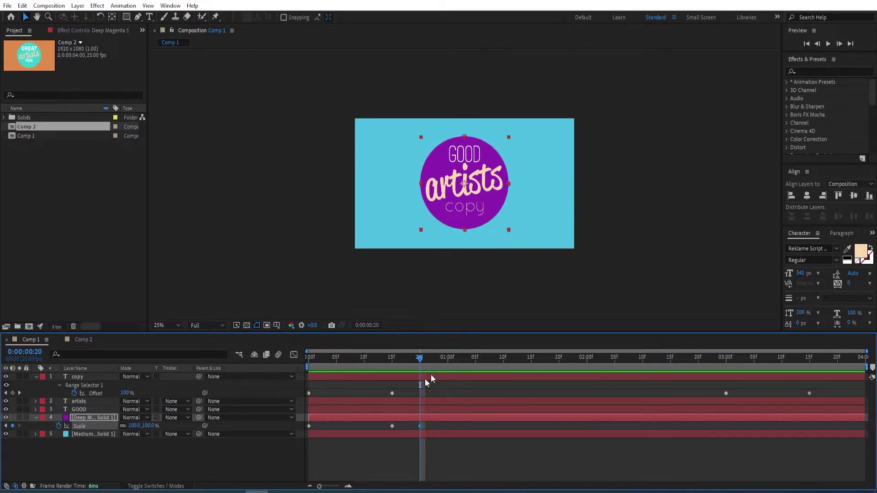
# - Scrub through the circle's pop-in from the 115% keyframe, then select all three text layers
pyautogui.click(6, 426)
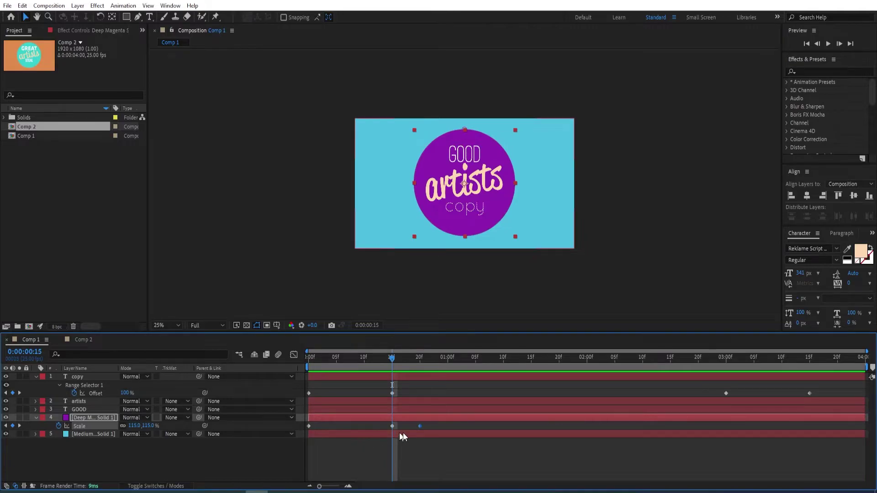
pyautogui.click(392, 426)
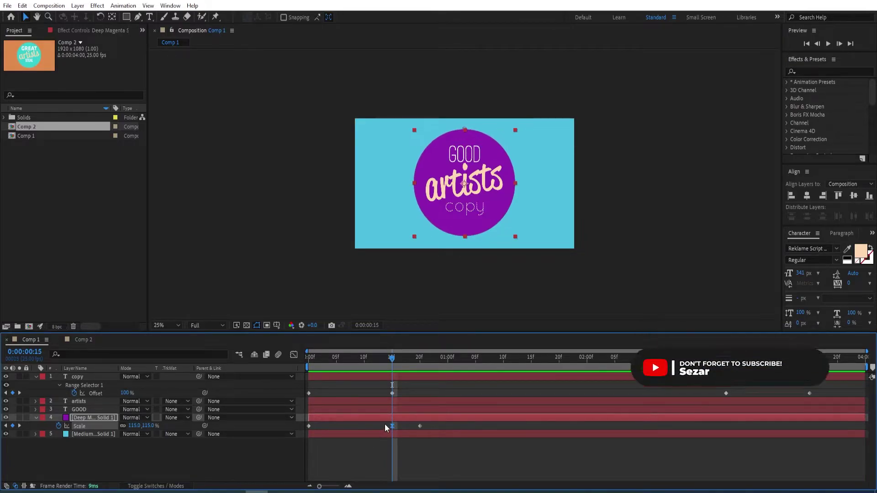
pyautogui.click(377, 360)
pyautogui.moveTo(377, 363); pyautogui.dragTo(417, 364)
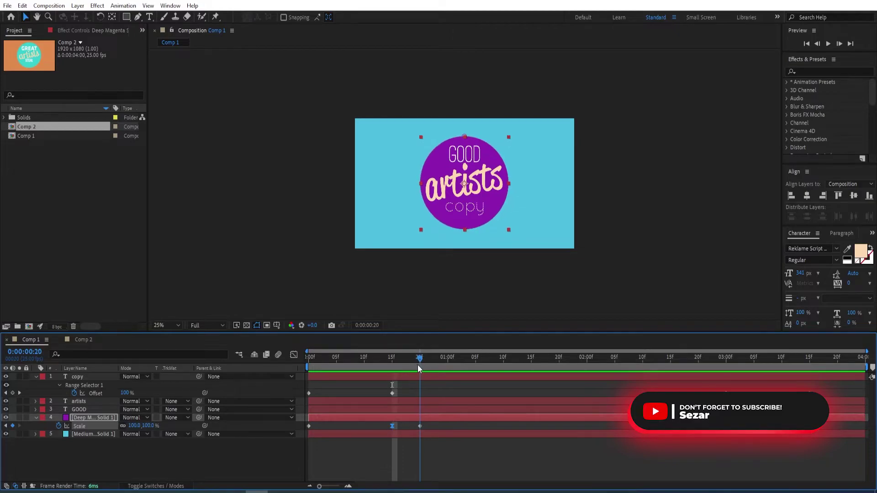
pyautogui.click(78, 409)
pyautogui.keyDown('shift'); pyautogui.click(86, 376); pyautogui.keyUp('shift')
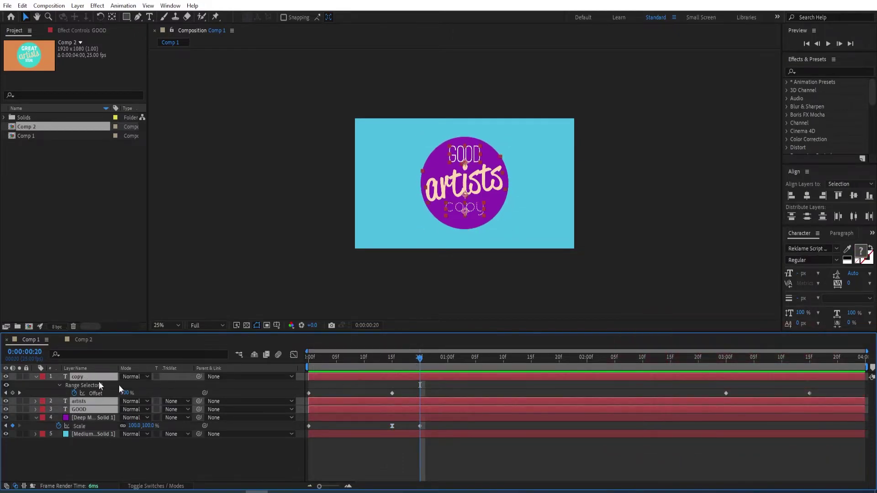
# - Reveal and select the Offset keyframes on the GOOD, artists and copy layers
pyautogui.press('u')
pyautogui.moveTo(826, 440); pyautogui.dragTo(710, 395)
pyautogui.moveTo(824, 439); pyautogui.dragTo(644, 389)
pyautogui.moveTo(419, 358); pyautogui.dragTo(724, 366)
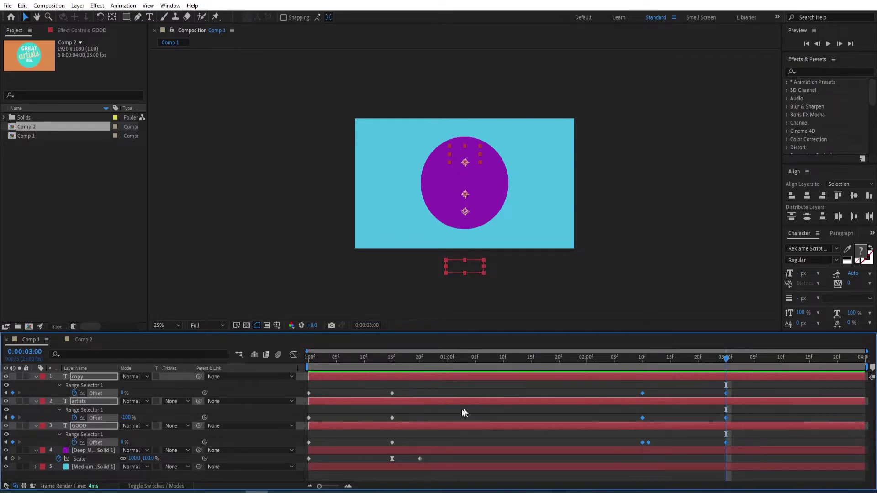
# - Slide the GOOD and artists layer bars a few frames later to stagger the word reveals
pyautogui.click(337, 431)
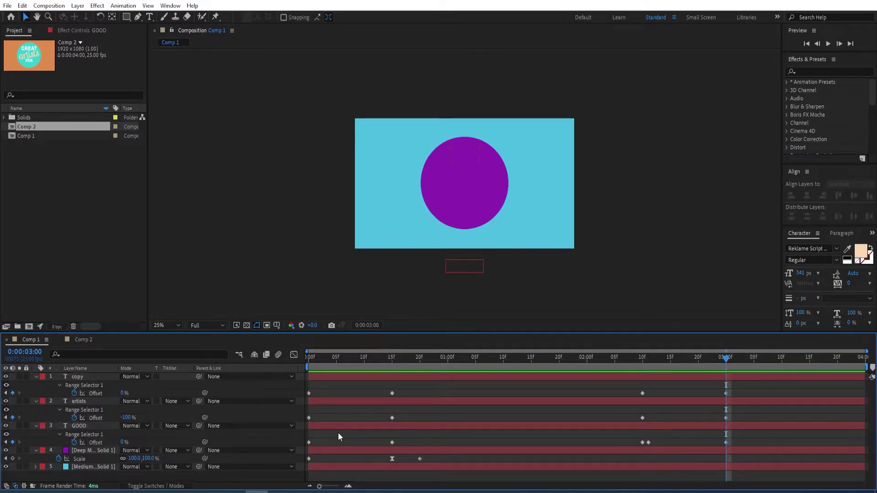
pyautogui.moveTo(324, 426); pyautogui.dragTo(355, 427)
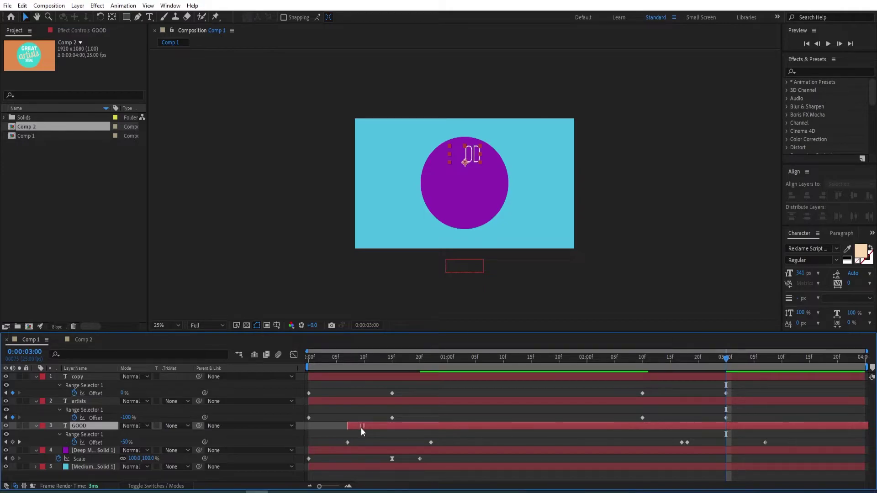
pyautogui.moveTo(361, 427)
pyautogui.mouseDown()
pyautogui.moveTo(408, 425)
pyautogui.moveTo(375, 426)
pyautogui.mouseUp()
pyautogui.moveTo(330, 401); pyautogui.dragTo(515, 369)
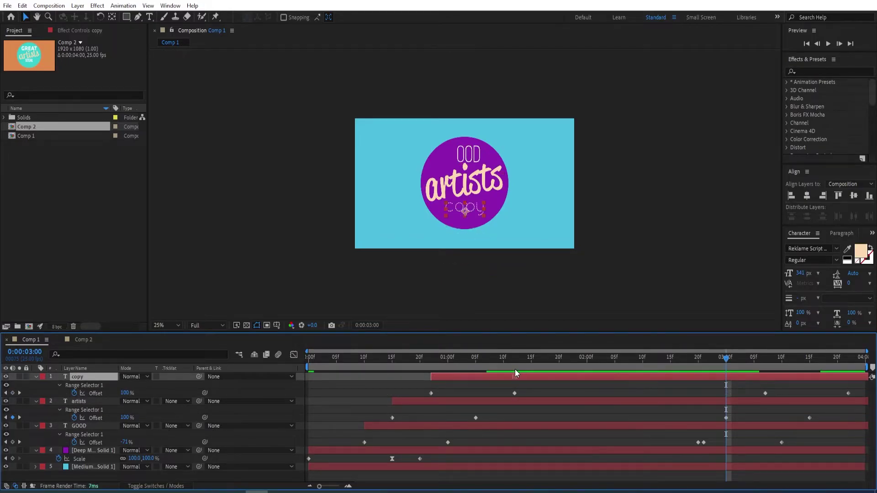
# - Preview Comp 1 from the start and return to frame 0
pyautogui.press('Home')
pyautogui.press('space')
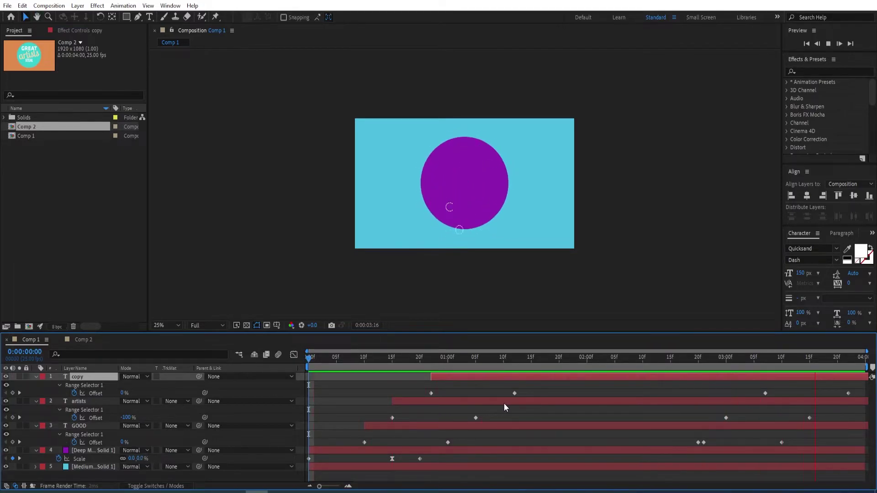
pyautogui.press('space')
pyautogui.moveTo(330, 358); pyautogui.dragTo(698, 371)
pyautogui.click(74, 368)
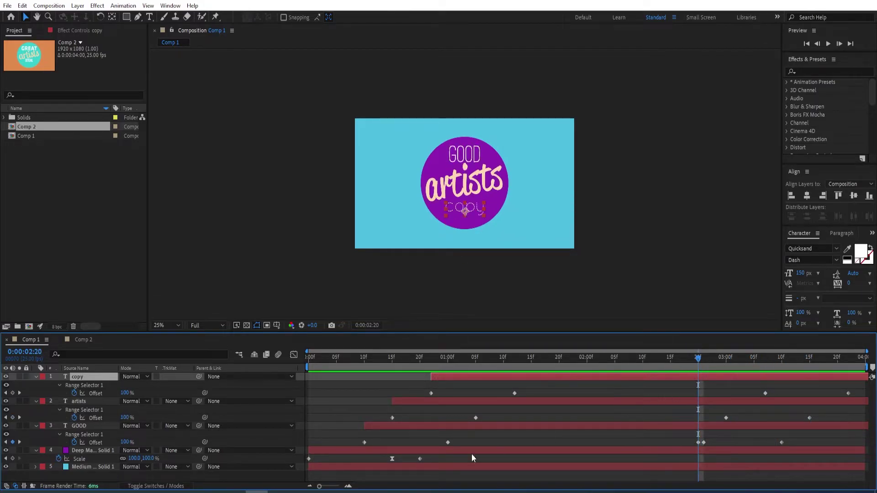
# - Paste the circle's three Scale keyframes at 2:20 and reverse them so it shrinks to 0%
pyautogui.moveTo(430, 459); pyautogui.dragTo(301, 461)
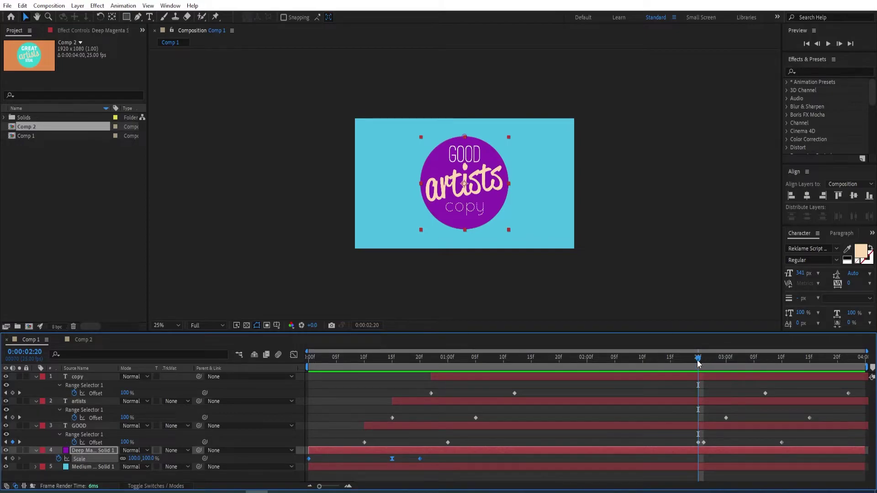
pyautogui.hotkey('ctrl', 'v')
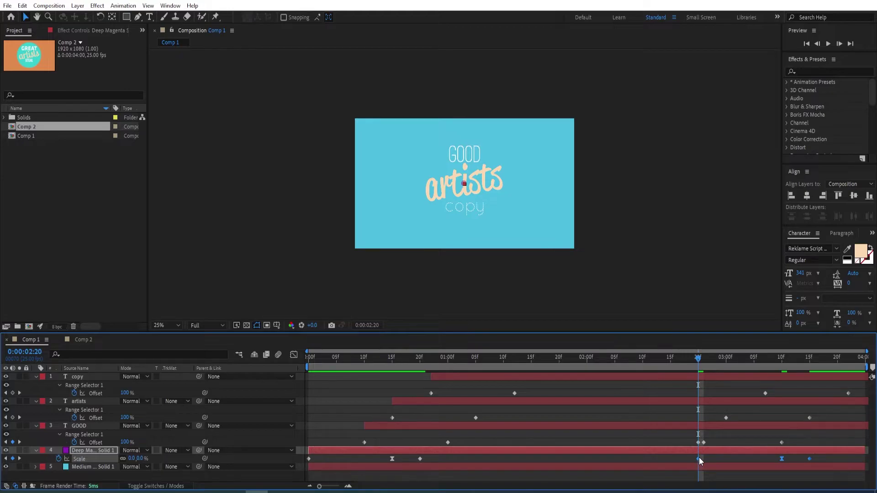
pyautogui.moveTo(698, 458); pyautogui.dragTo(731, 458)
pyautogui.moveTo(808, 459)
pyautogui.mouseDown()
pyautogui.moveTo(697, 467)
pyautogui.moveTo(805, 461)
pyautogui.mouseUp()
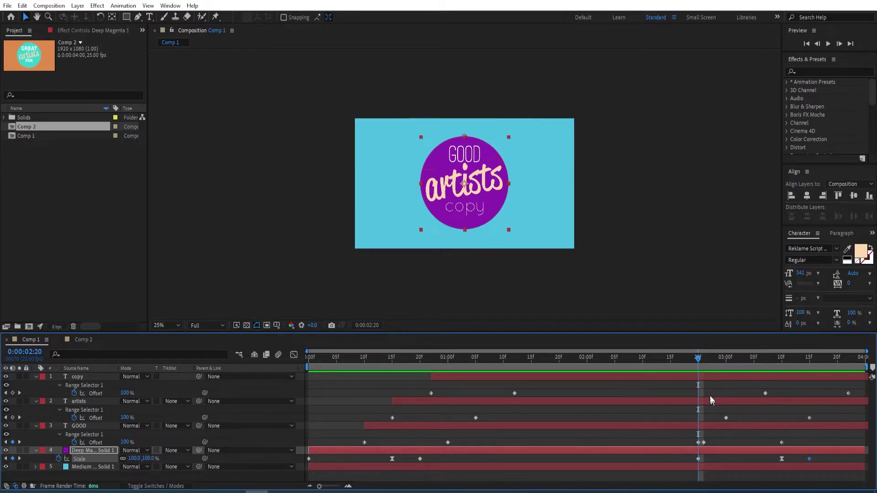
pyautogui.moveTo(698, 361); pyautogui.dragTo(475, 418)
# - Preview the whole animation from the start to check the circle's exit shrink
pyautogui.press('Home')
pyautogui.press('space')
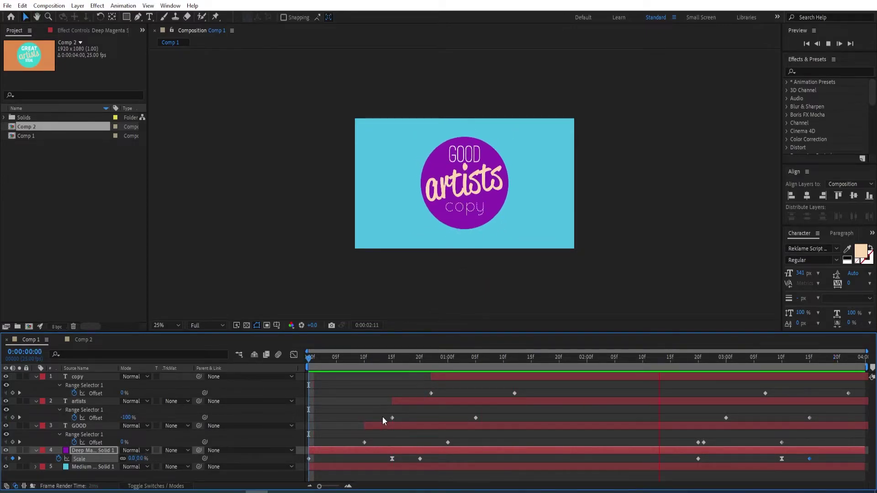
pyautogui.press('space')
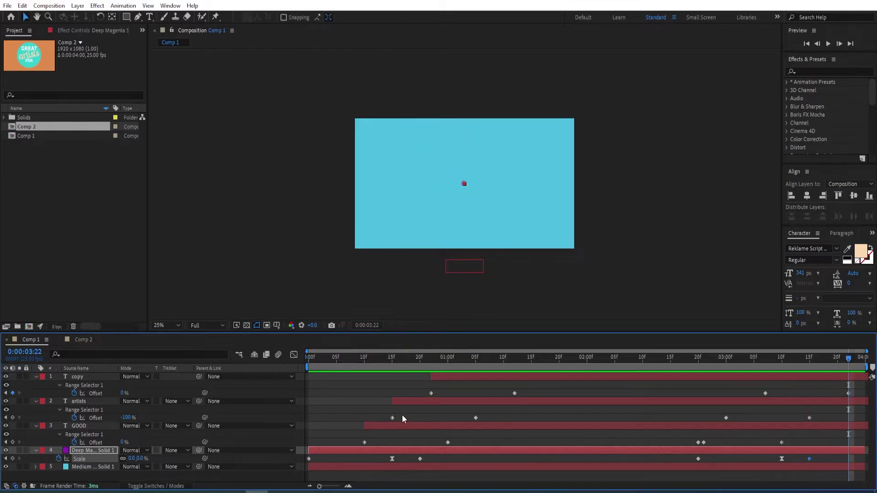
pyautogui.click(401, 415)
pyautogui.hotkey('ctrl', 't')
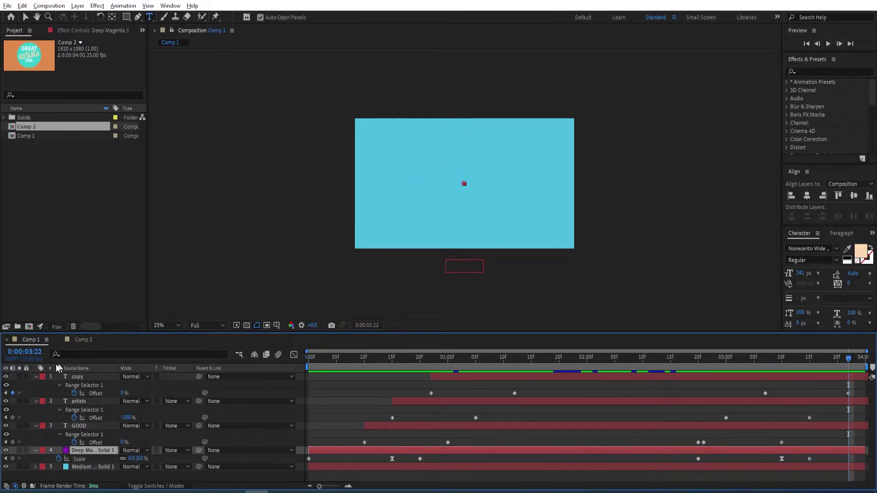
# - In Comp 2, replace the first letter of 'artists' with a capital A
pyautogui.click(79, 341)
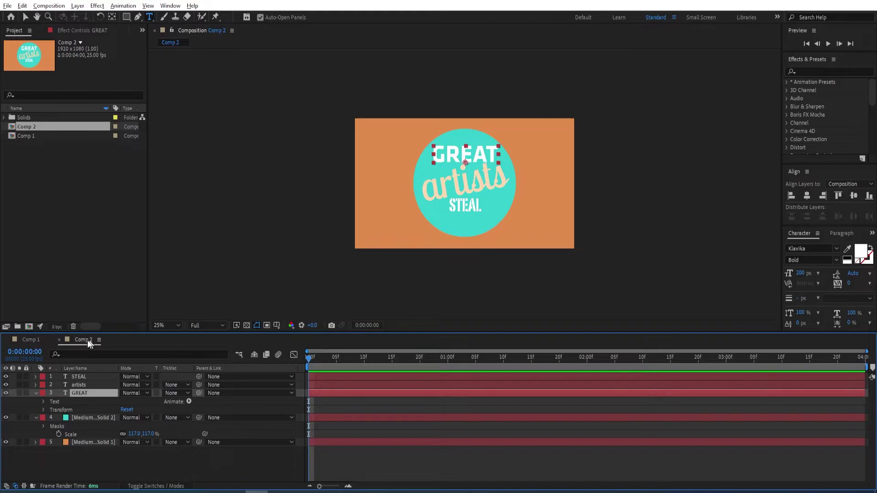
pyautogui.click(89, 393)
pyautogui.doubleClick(440, 194)
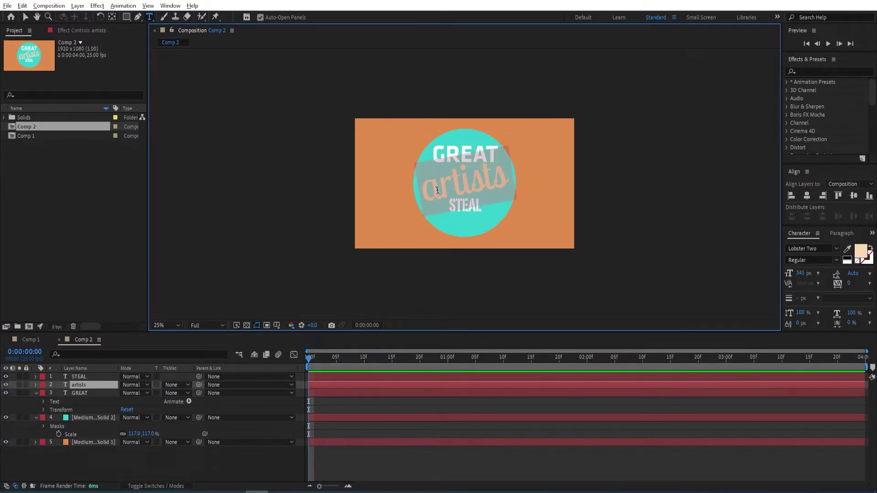
pyautogui.click(438, 193)
pyautogui.moveTo(435, 193); pyautogui.dragTo(430, 187)
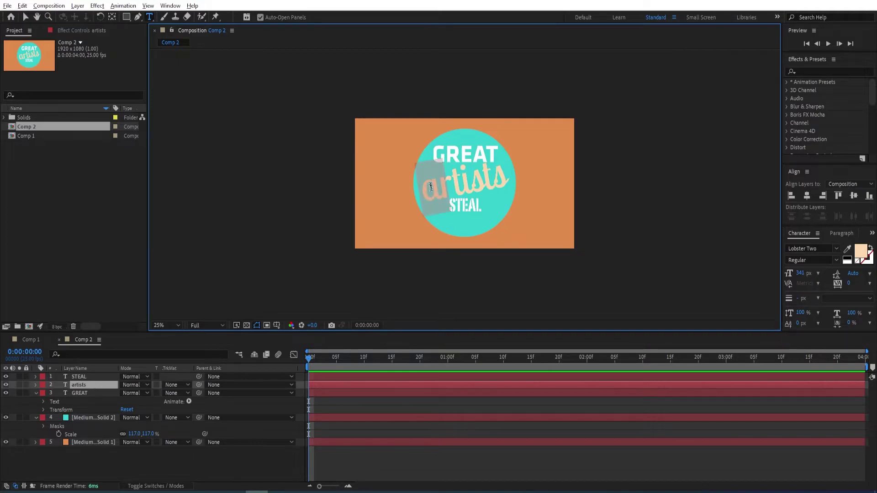
pyautogui.write('A')
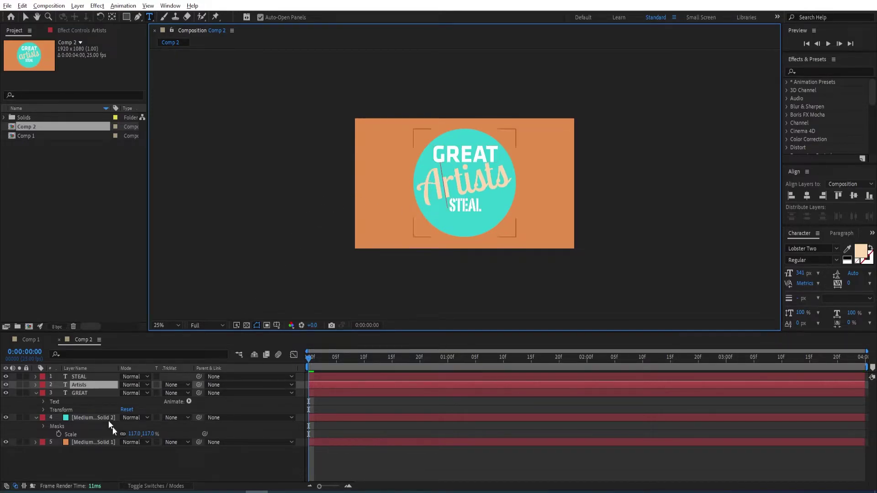
pyautogui.click(82, 385)
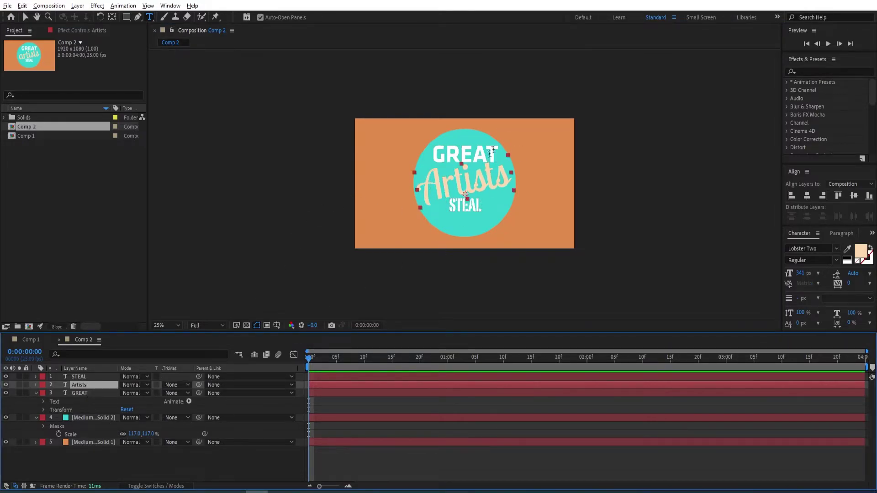
# - Add a Position animator to GREAT, pushing its letters up to Y −510
pyautogui.click(97, 394)
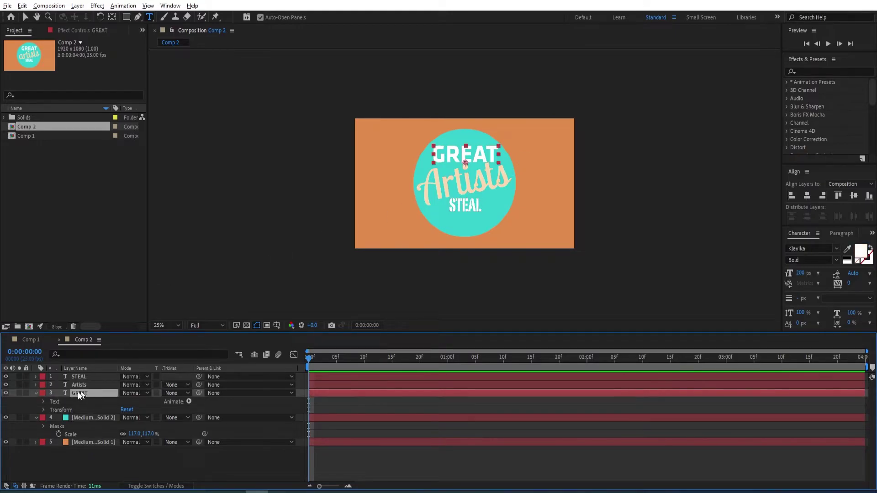
pyautogui.click(188, 402)
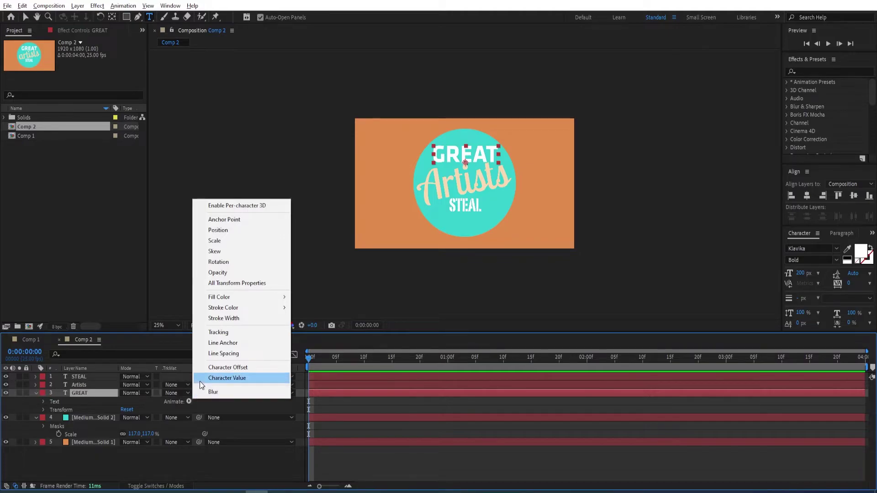
pyautogui.click(232, 231)
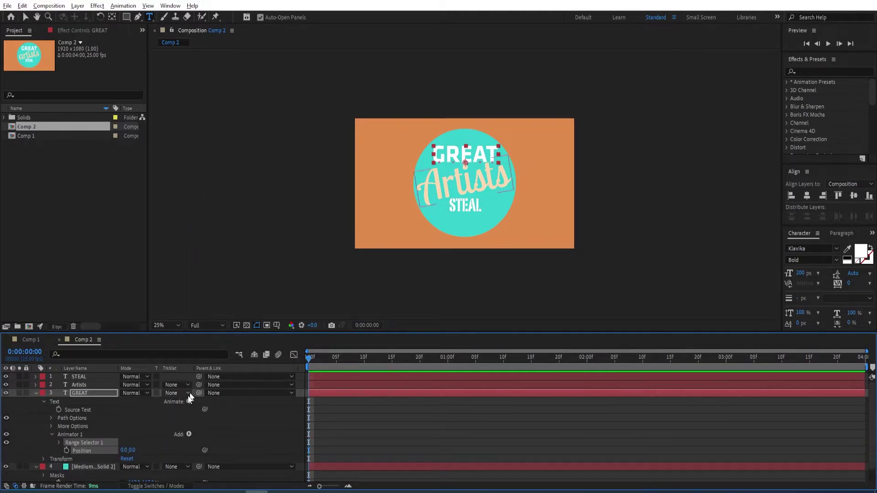
pyautogui.moveTo(133, 451); pyautogui.dragTo(108, 450)
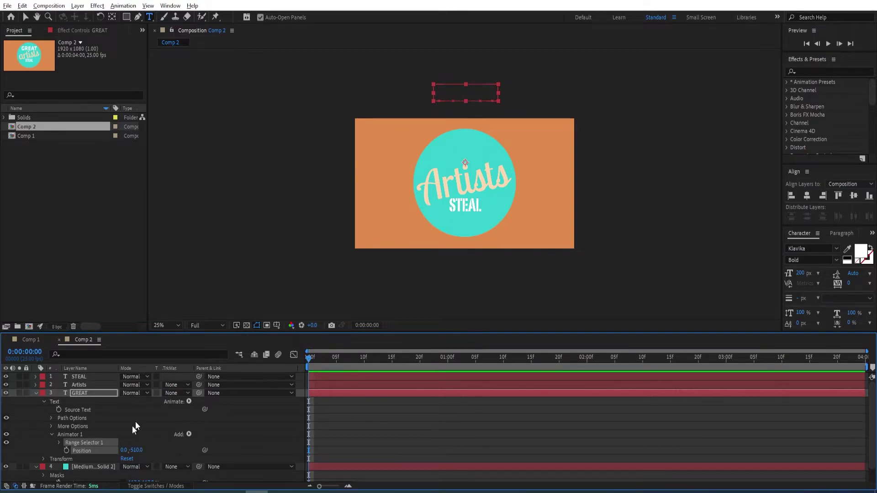
# - Keyframe GREAT's Range Selector Offset from 0% to 100% at frame 15, with End at 30%
pyautogui.click(58, 443)
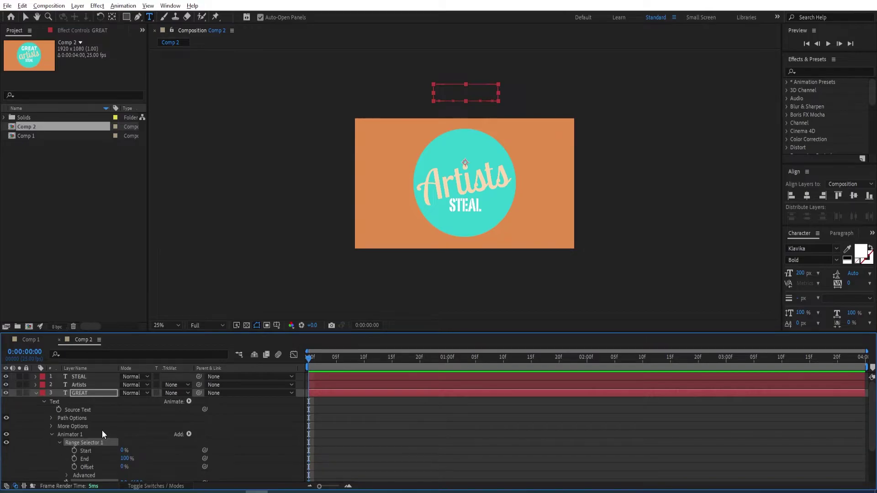
pyautogui.scroll(-1, 103, 433)
pyautogui.click(74, 443)
pyautogui.moveTo(310, 365); pyautogui.dragTo(392, 361)
pyautogui.moveTo(121, 444); pyautogui.dragTo(249, 432)
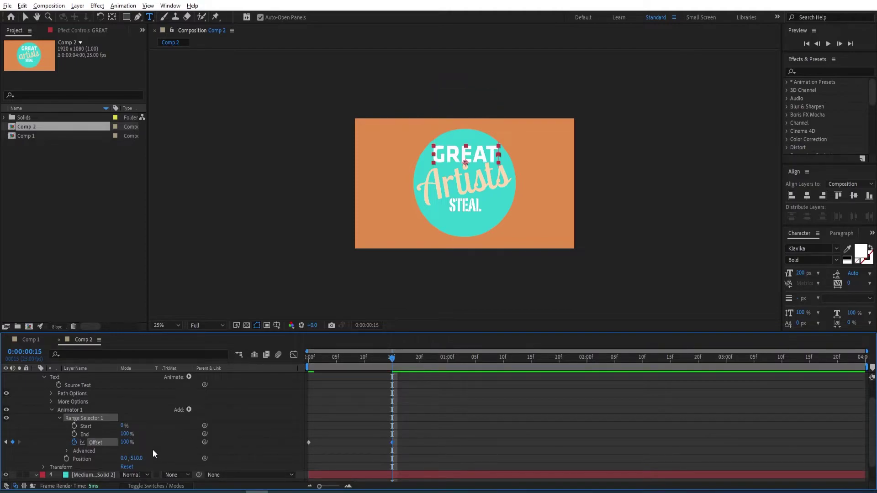
pyautogui.click(127, 433)
pyautogui.write('30')
pyautogui.press('Return')
# - Set the GREAT selector Shape to Ramp Up and scrub to check the drop-in
pyautogui.scroll(-2, 143, 419)
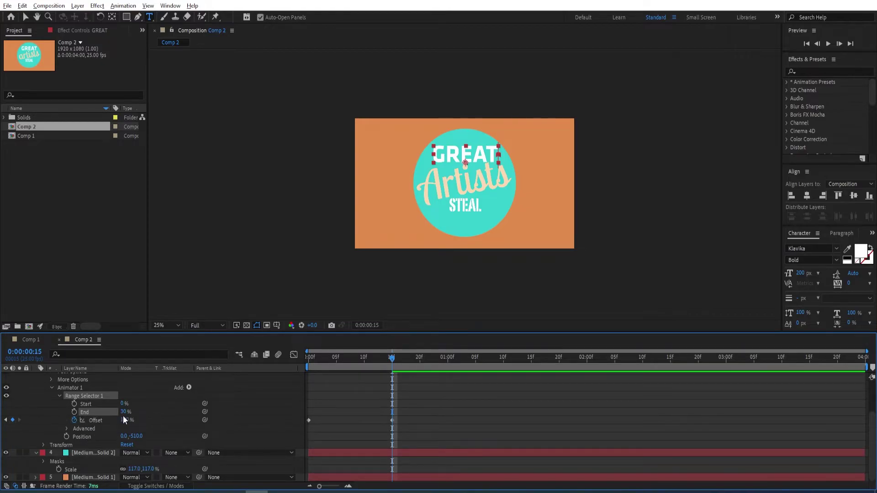
pyautogui.click(67, 429)
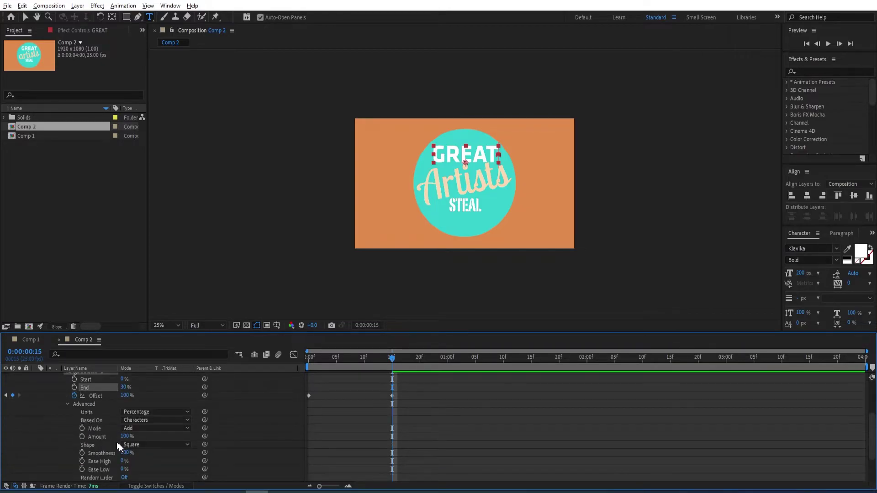
pyautogui.click(153, 442)
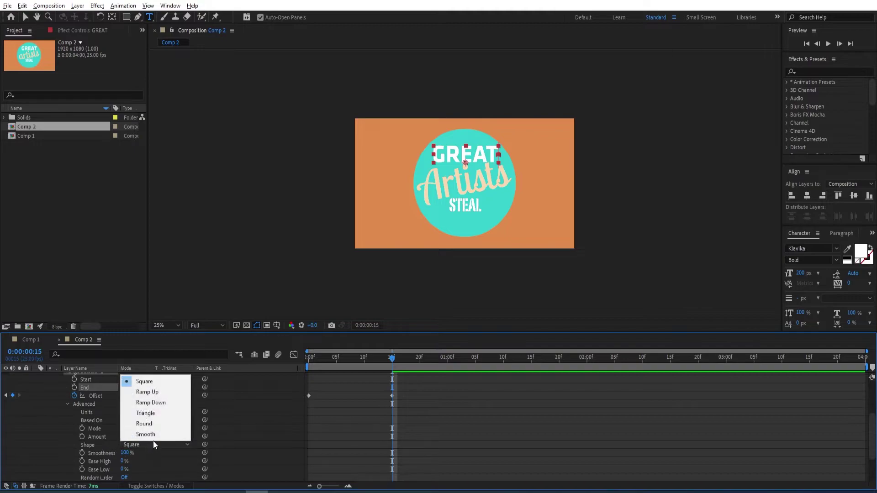
pyautogui.click(146, 391)
pyautogui.press('pageup')
pyautogui.moveTo(367, 361); pyautogui.dragTo(407, 368)
pyautogui.scroll(3, 53, 428)
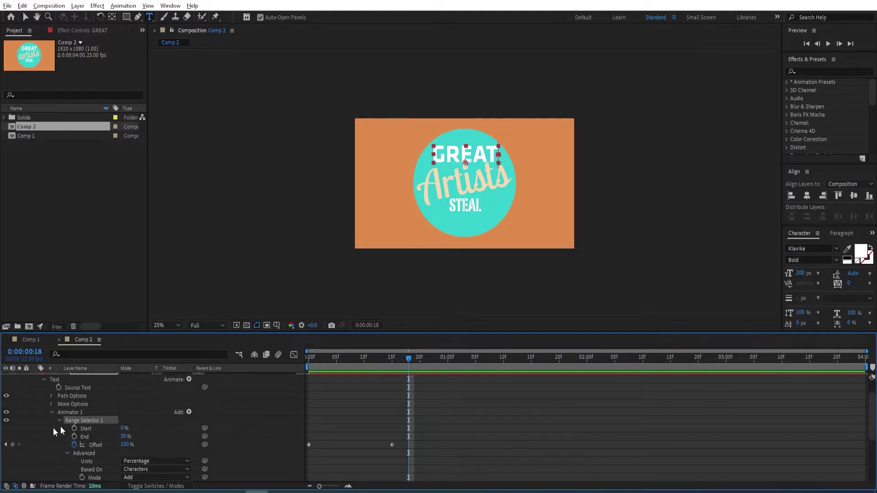
pyautogui.click(36, 392)
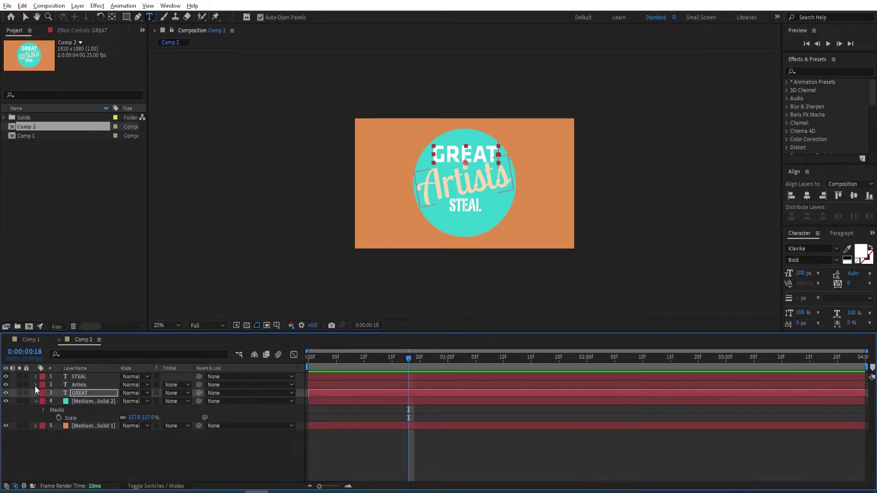
# - Add a Rotation animator to Artists with Per-character 3D and Y Rotation of 90°
pyautogui.click(35, 385)
pyautogui.click(76, 386)
pyautogui.click(188, 393)
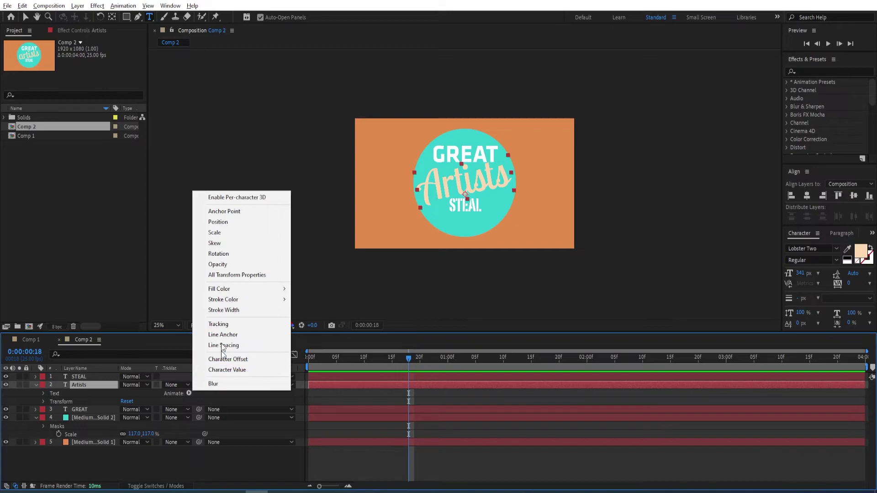
pyautogui.click(226, 253)
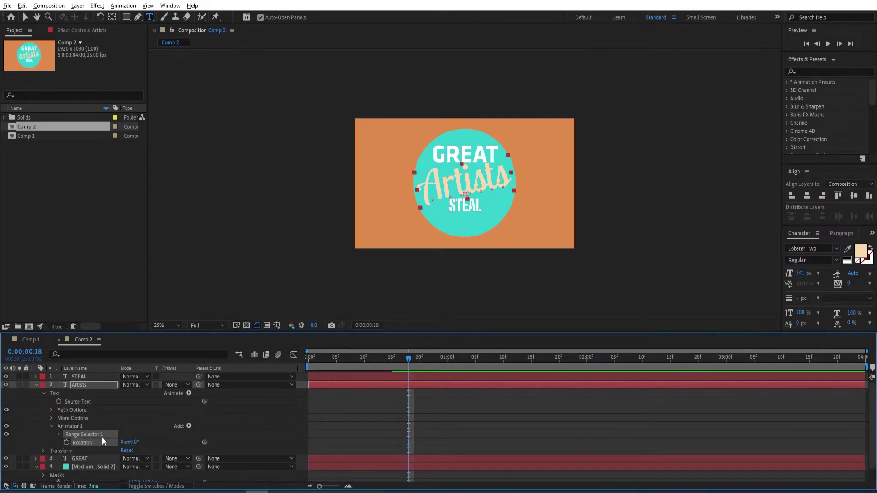
pyautogui.click(188, 426)
pyautogui.moveTo(217, 429)
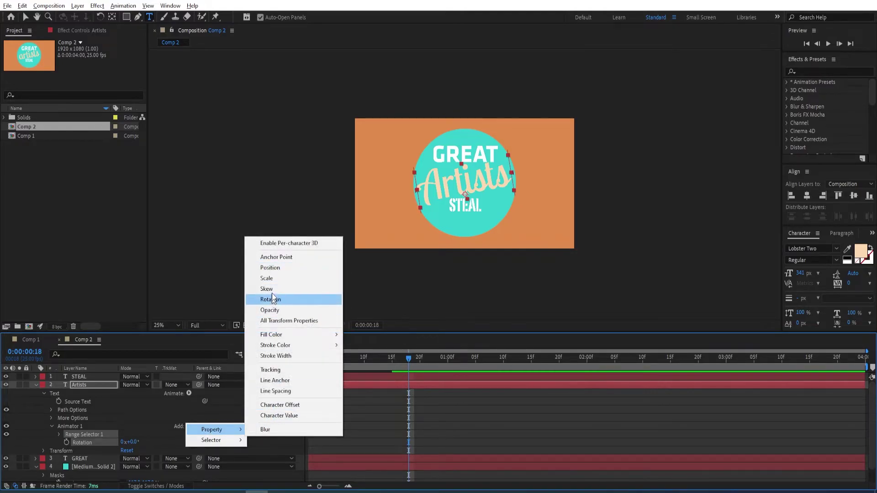
pyautogui.click(286, 245)
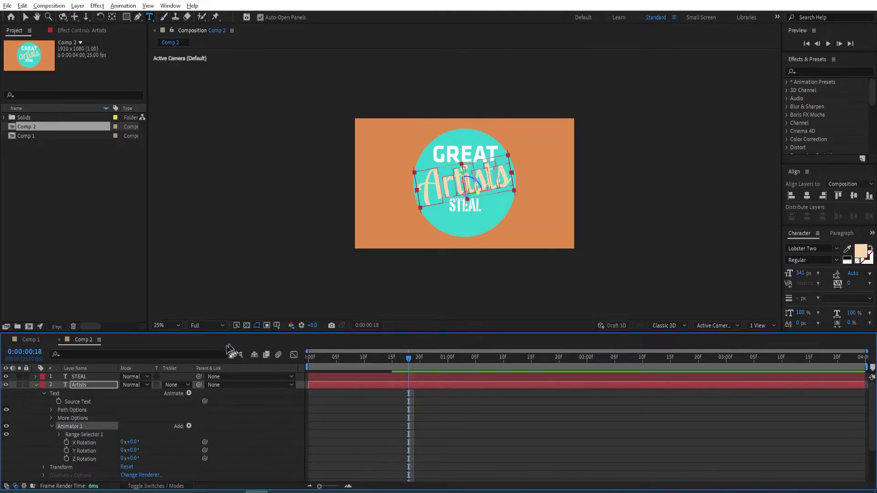
pyautogui.click(132, 451)
pyautogui.write('90')
pyautogui.press('Return')
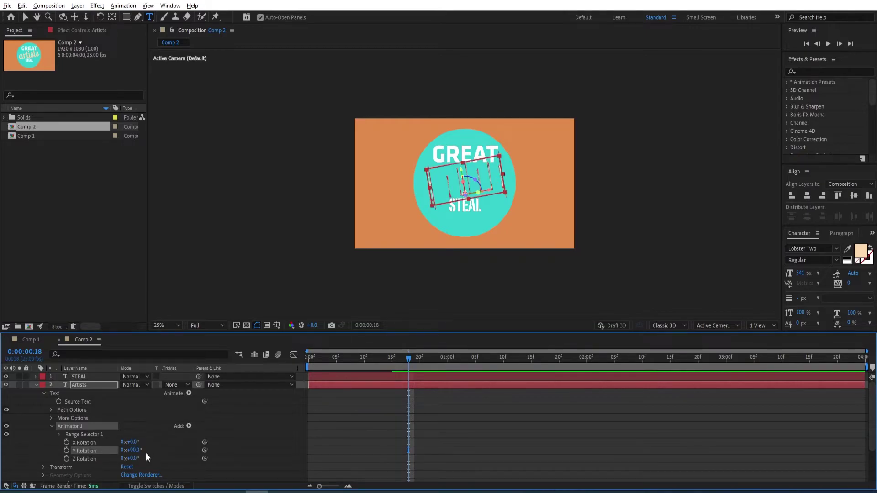
# - Keyframe the Artists Range Selector Offset from 0% at frame 0 to 100% at frame 15
pyautogui.scroll(-1, 149, 407)
pyautogui.scroll(1, 114, 452)
pyautogui.click(58, 435)
pyautogui.scroll(-1, 124, 425)
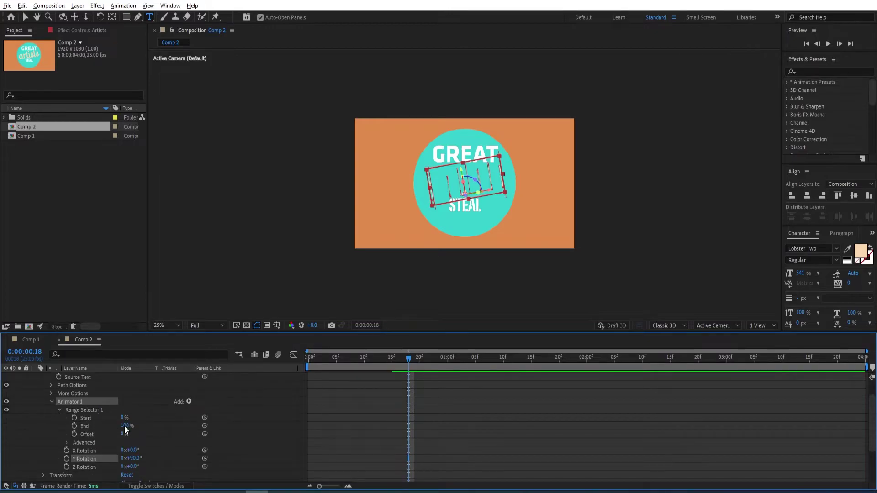
pyautogui.scroll(-1, 174, 417)
pyautogui.scroll(1, 174, 418)
pyautogui.moveTo(408, 365); pyautogui.dragTo(289, 379)
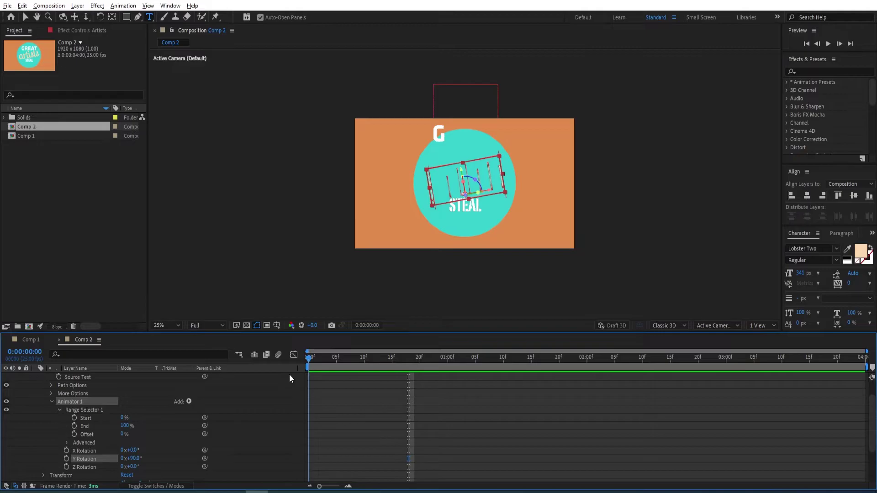
pyautogui.click(75, 434)
pyautogui.moveTo(309, 365); pyautogui.dragTo(394, 361)
pyautogui.moveTo(123, 438); pyautogui.dragTo(198, 426)
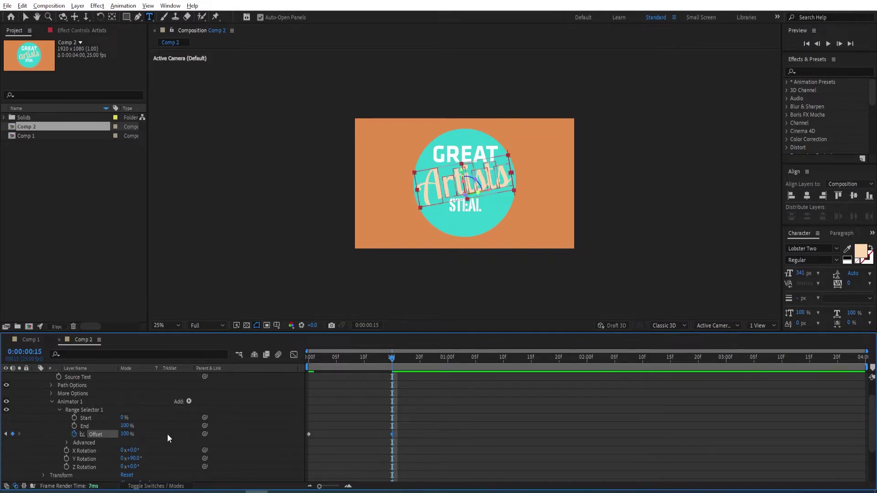
# - Add Opacity 0% to the Artists animator, keyframed at frame 0 and frame 15
pyautogui.click(189, 401)
pyautogui.moveTo(210, 403)
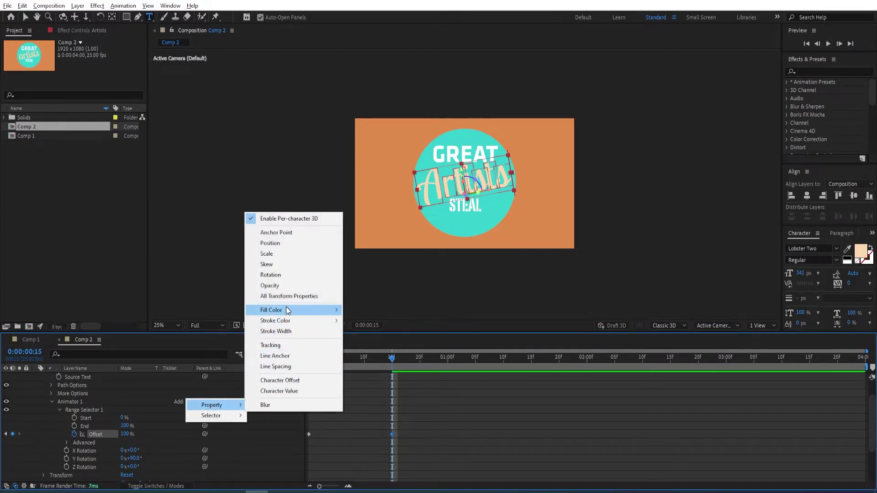
pyautogui.click(269, 285)
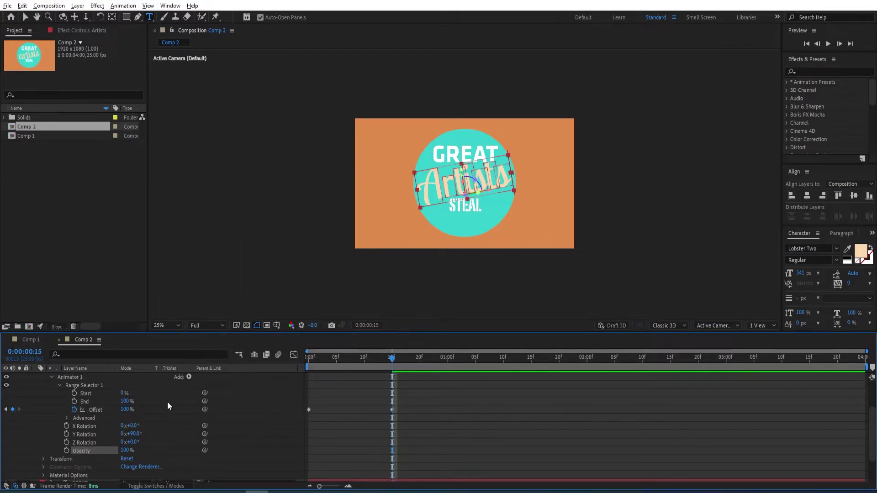
pyautogui.moveTo(393, 361); pyautogui.dragTo(306, 375)
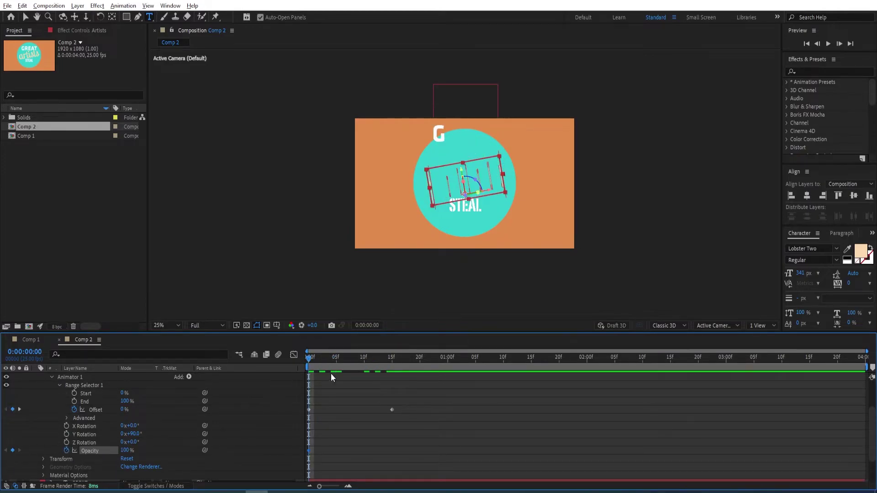
pyautogui.moveTo(308, 360); pyautogui.dragTo(393, 358)
pyautogui.click(12, 451)
pyautogui.moveTo(387, 360); pyautogui.dragTo(269, 384)
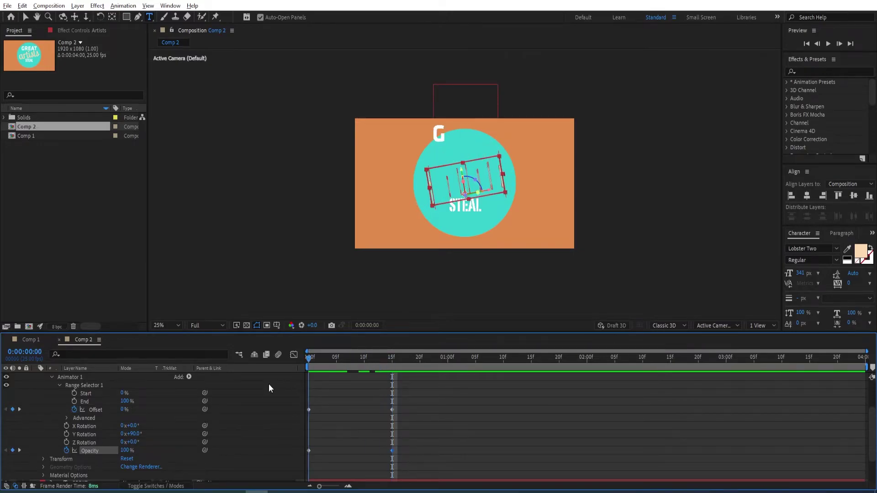
pyautogui.write('0')
pyautogui.press('Return')
# - Preview the Artists spin-and-fade reveal and return to the first frame
pyautogui.press('space')
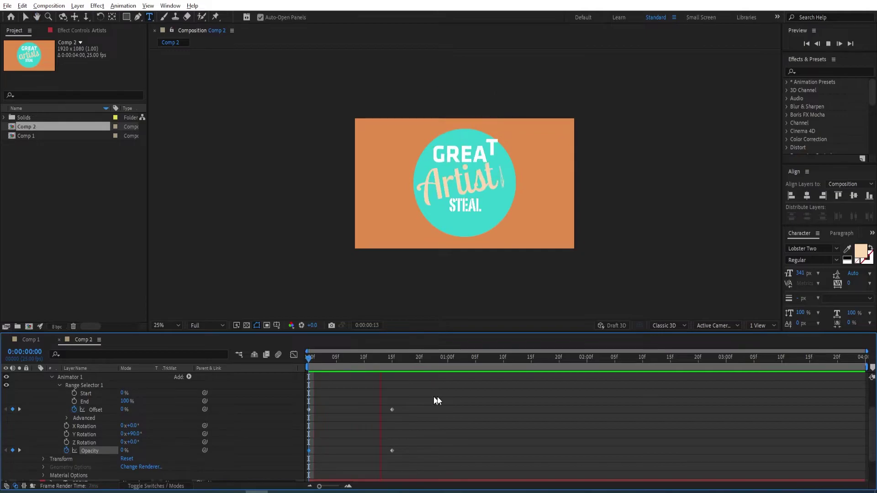
pyautogui.moveTo(443, 359); pyautogui.dragTo(353, 365)
pyautogui.press('space')
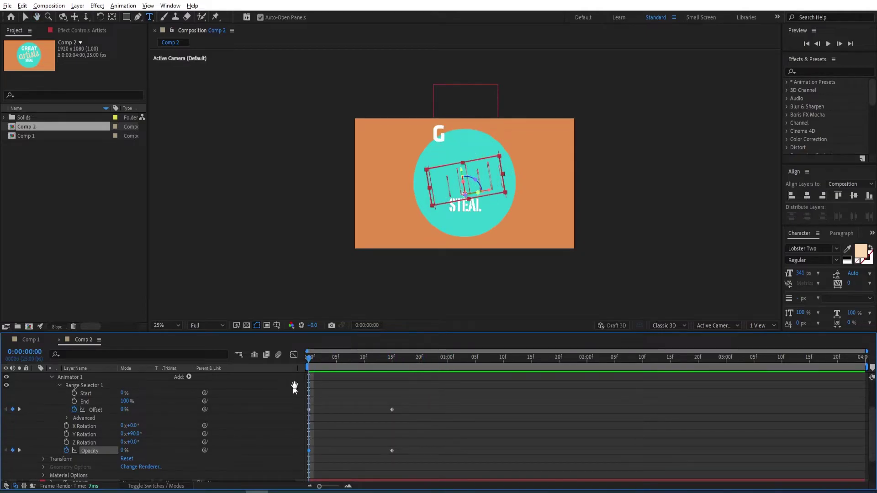
pyautogui.click(431, 360)
pyautogui.moveTo(431, 360); pyautogui.dragTo(307, 374)
pyautogui.scroll(-1, 155, 432)
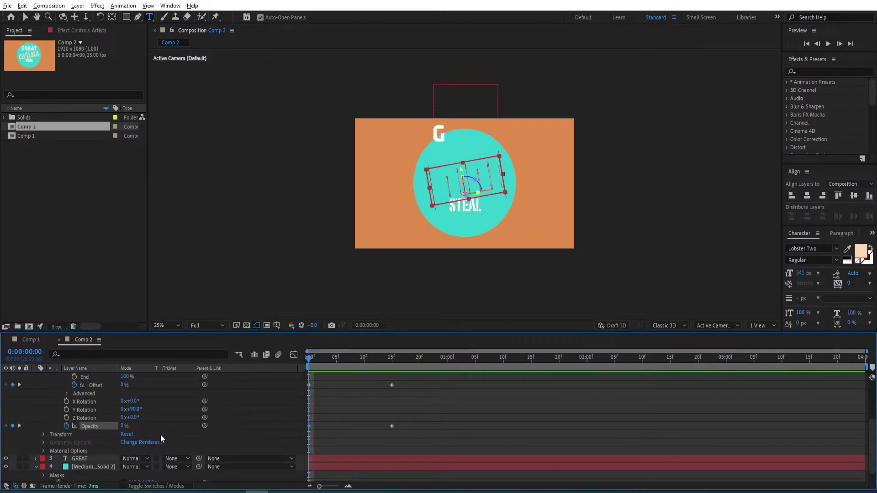
pyautogui.scroll(2, 160, 434)
pyautogui.scroll(3, 186, 418)
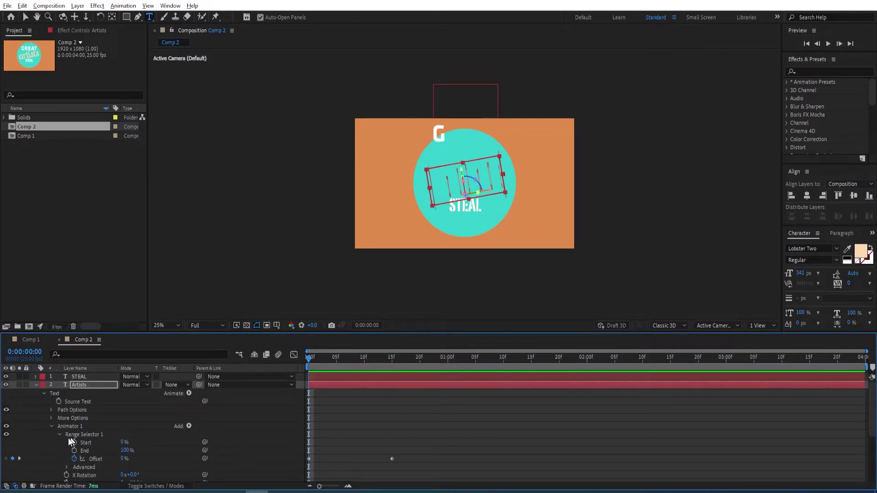
# - Add a Scale animator to the STEAL layer and set its Scale to 0%
pyautogui.click(36, 385)
pyautogui.click(36, 377)
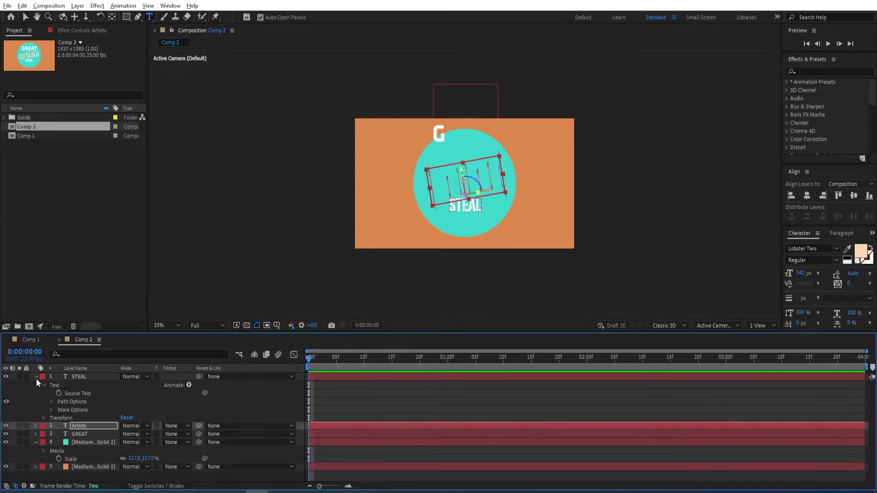
pyautogui.click(78, 377)
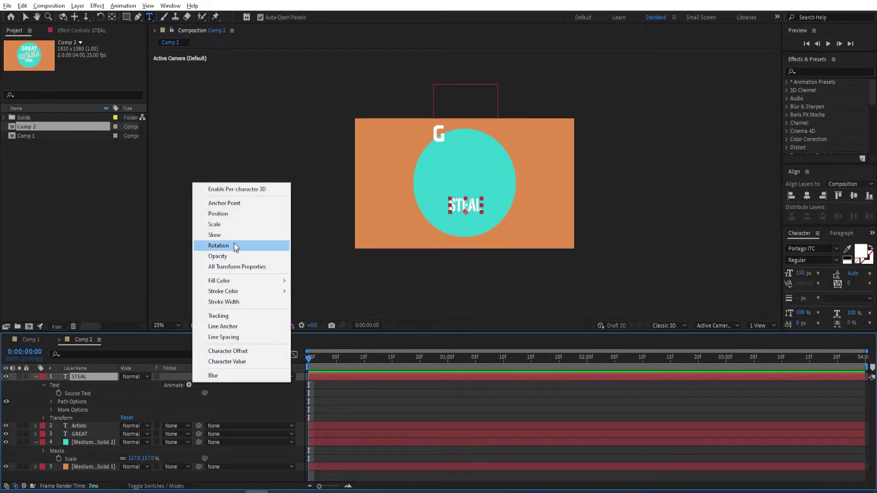
pyautogui.click(227, 225)
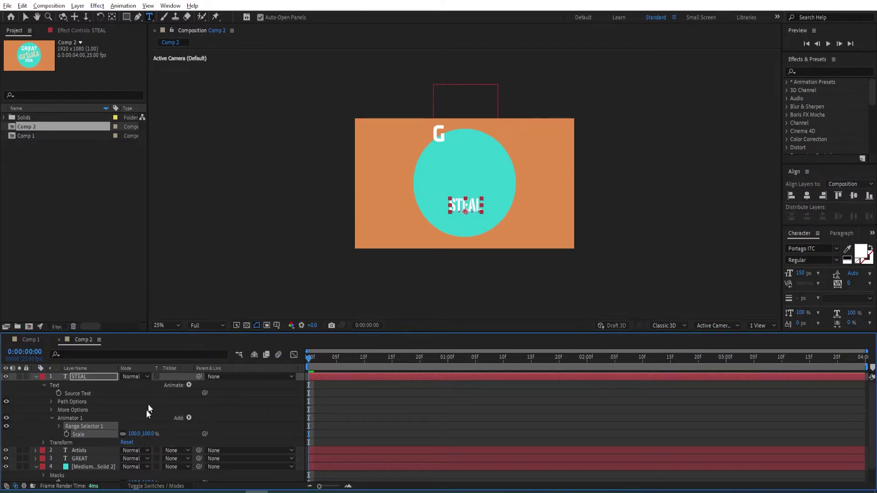
pyautogui.moveTo(151, 436); pyautogui.dragTo(113, 438)
pyautogui.click(147, 434)
pyautogui.write('0')
pyautogui.press('Return')
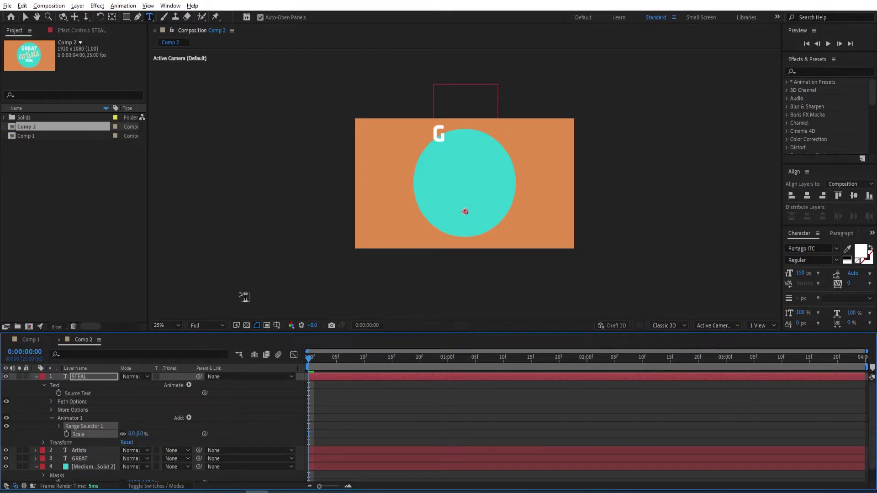
# - Keyframe STEAL's Range Selector Offset from 0% to 100% over 15 frames and preview it
pyautogui.click(58, 426)
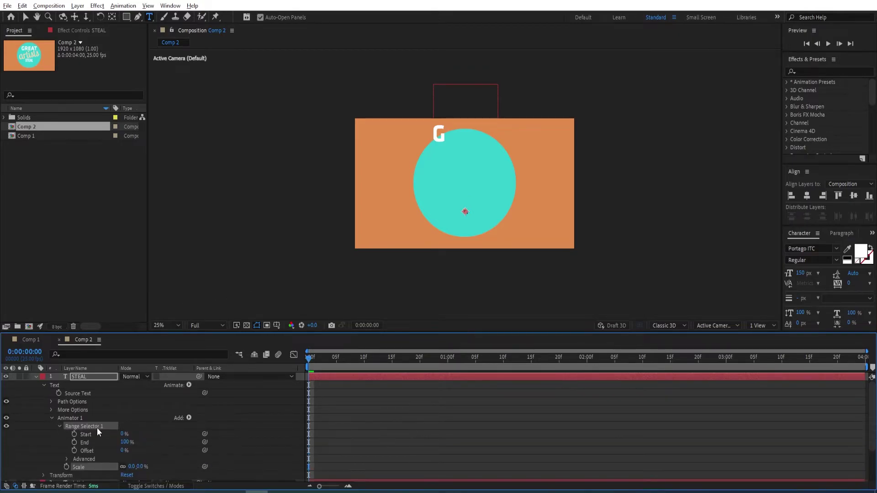
pyautogui.click(74, 450)
pyautogui.moveTo(313, 363); pyautogui.dragTo(392, 359)
pyautogui.click(123, 451)
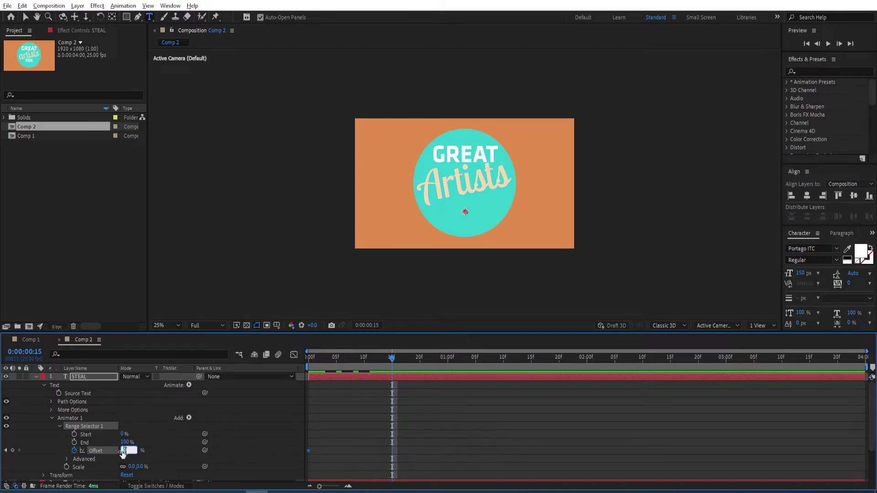
pyautogui.press('Return')
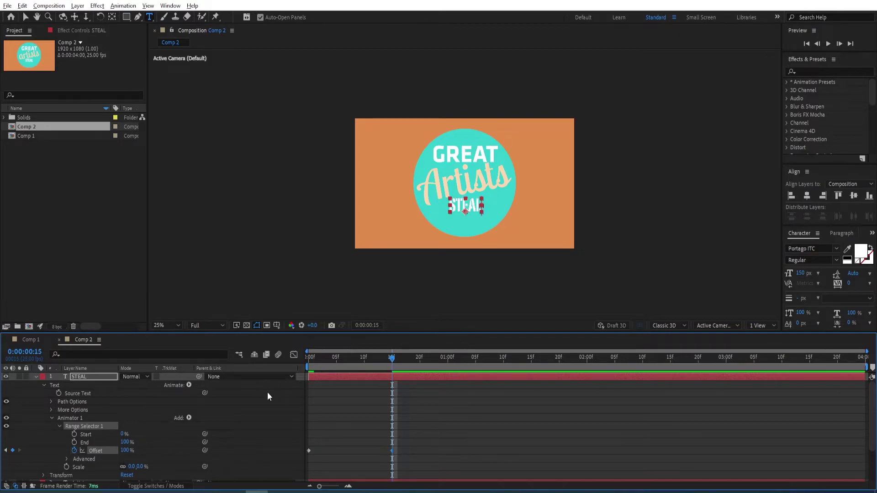
pyautogui.press('space')
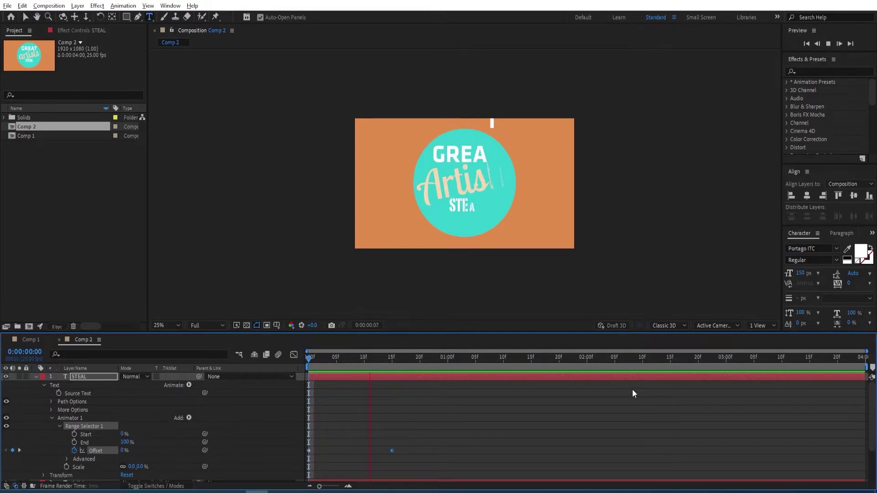
pyautogui.press('space')
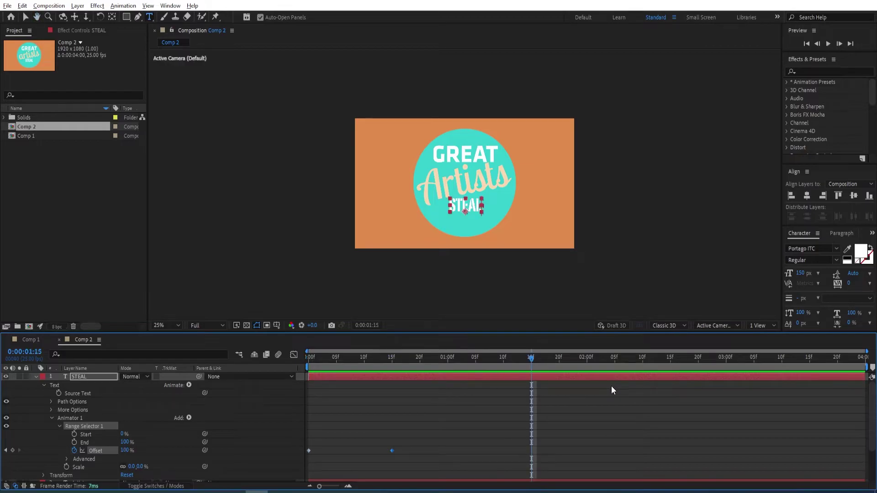
pyautogui.click(36, 377)
pyautogui.click(84, 403)
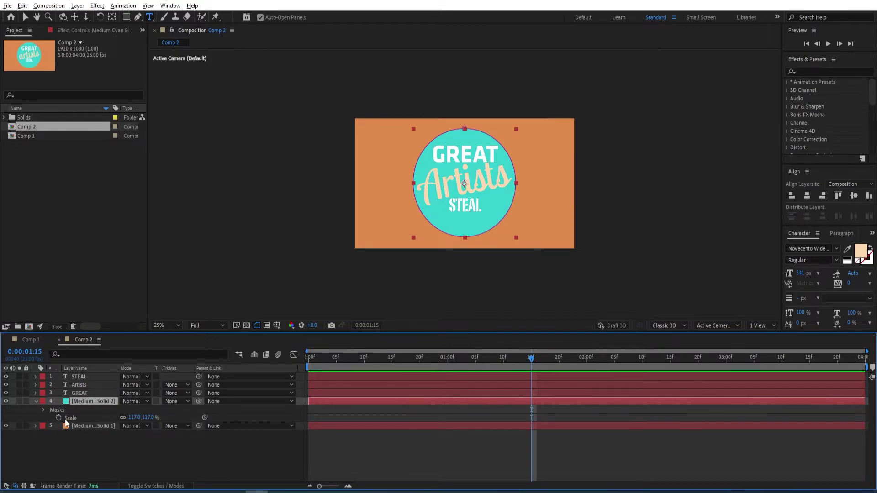
# - Delete the circular mask from the cyan solid
pyautogui.click(58, 413)
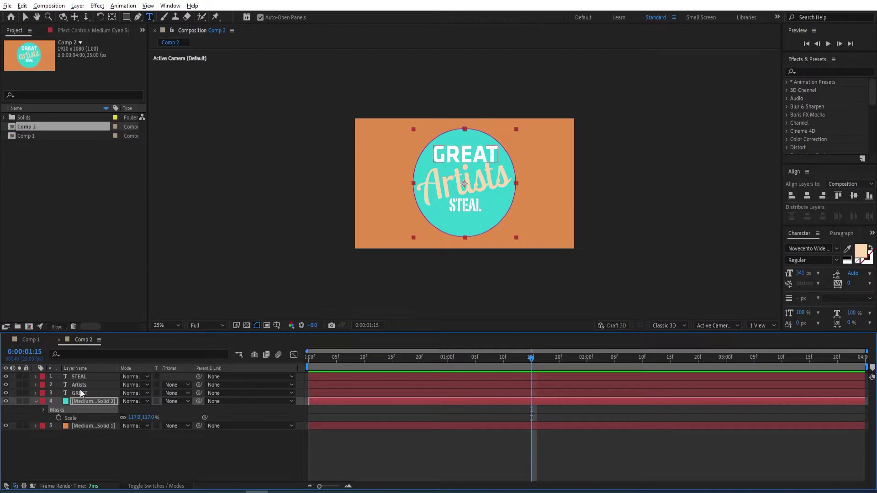
pyautogui.press('m')
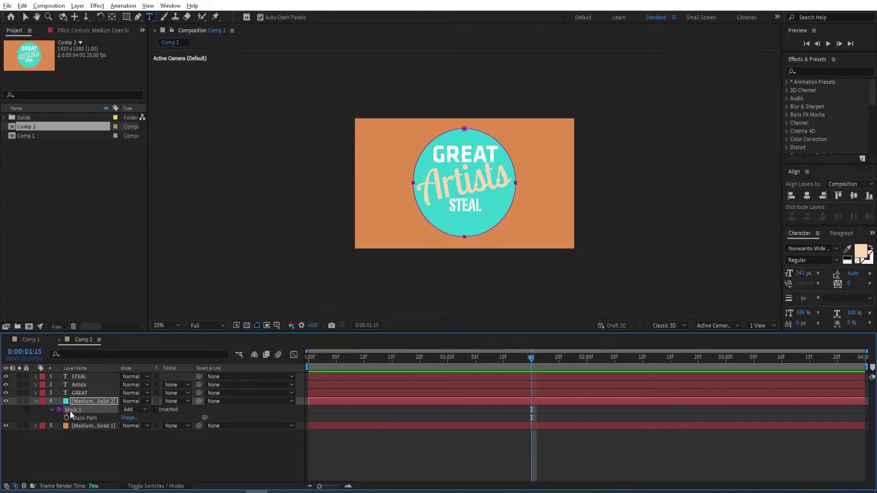
pyautogui.press('Delete')
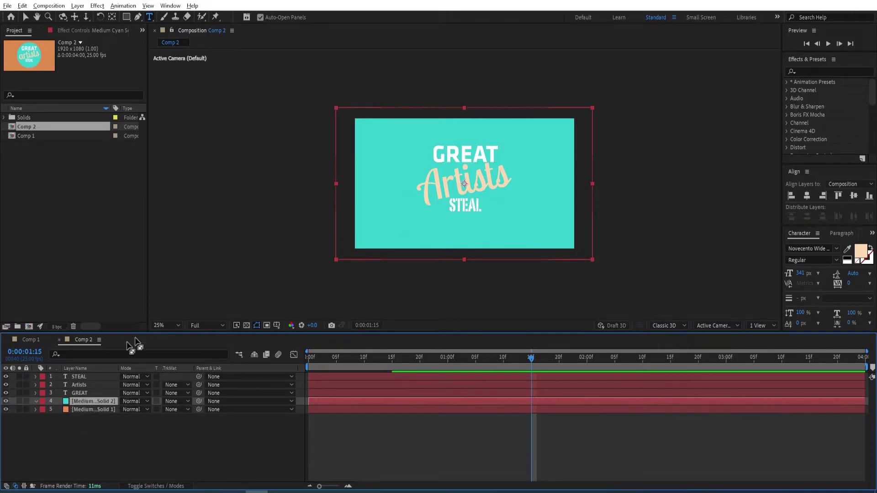
# - Draw a three-point, downward-pointing triangle mask with the Pen tool and fine-tune its corners
pyautogui.click(138, 19)
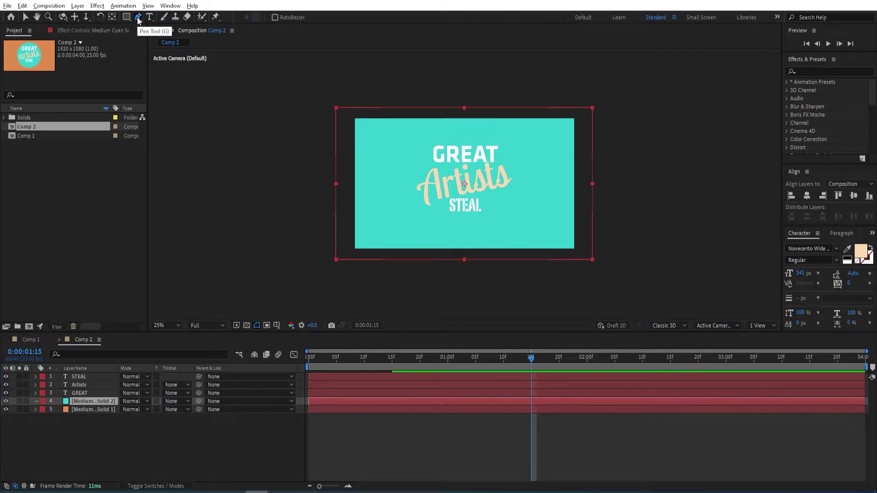
pyautogui.click(405, 145)
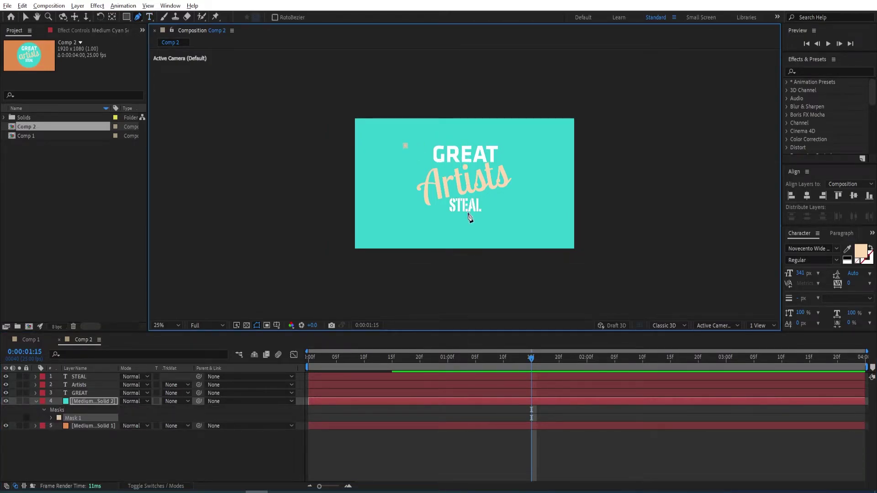
pyautogui.click(465, 231)
pyautogui.click(406, 146)
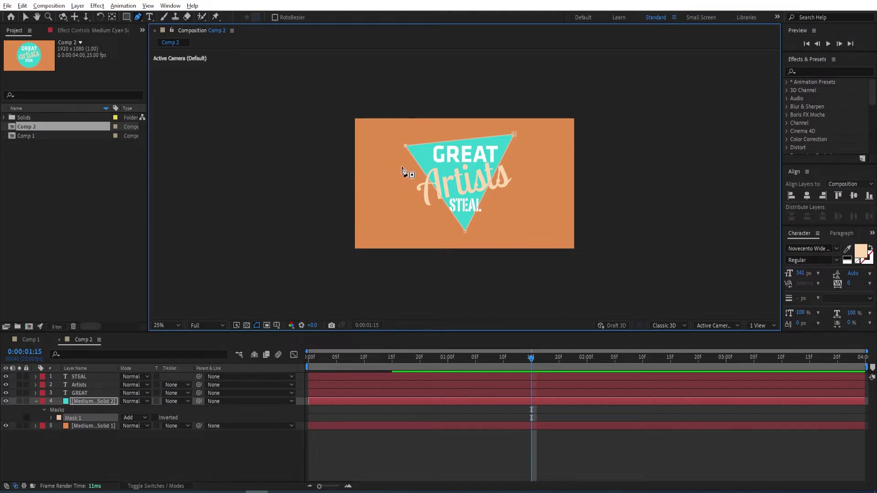
pyautogui.press('v')
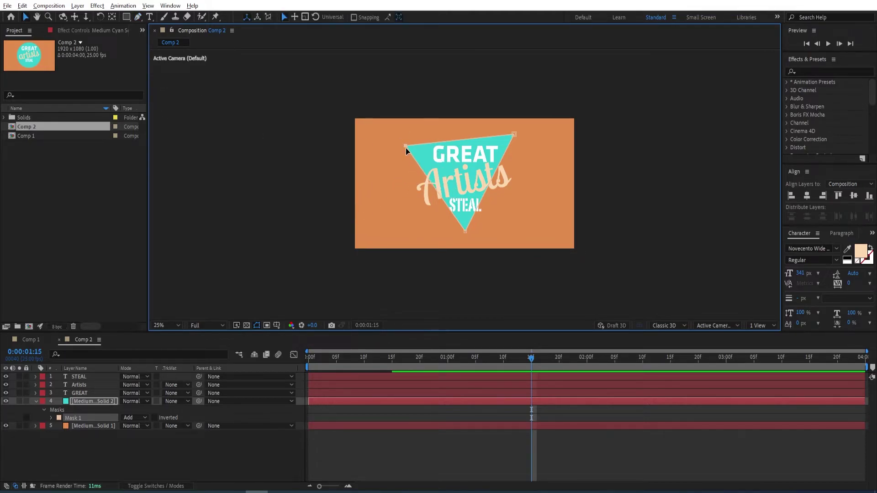
pyautogui.moveTo(404, 146); pyautogui.dragTo(402, 147)
pyautogui.moveTo(514, 134); pyautogui.dragTo(516, 134)
pyautogui.moveTo(466, 232); pyautogui.dragTo(467, 232)
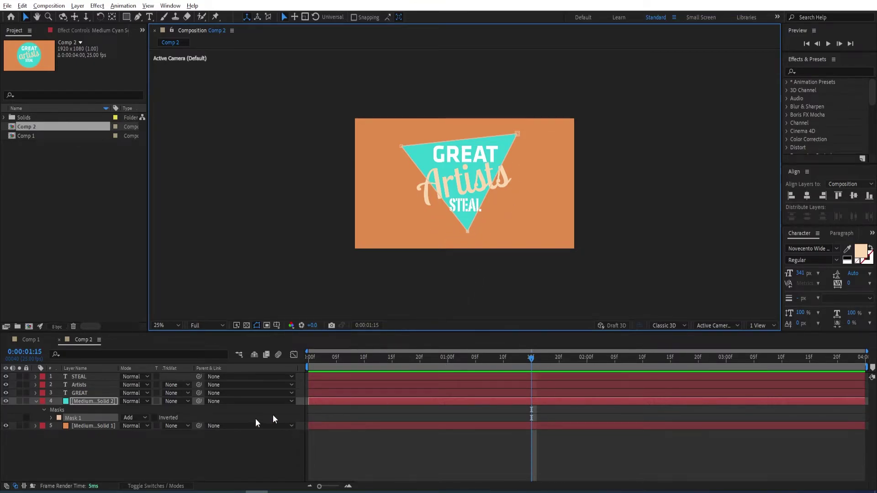
# - Add Scale keyframes on the triangle at 0f, 15f and 20f
pyautogui.press('s')
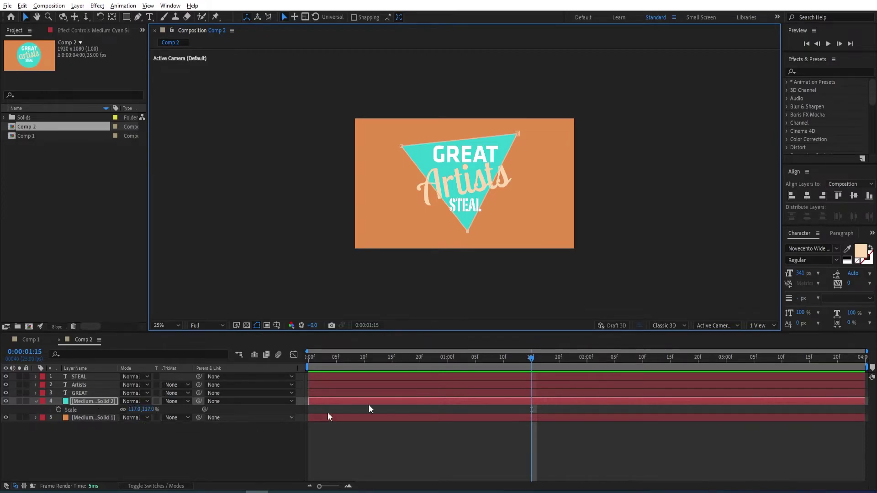
pyautogui.press('Home')
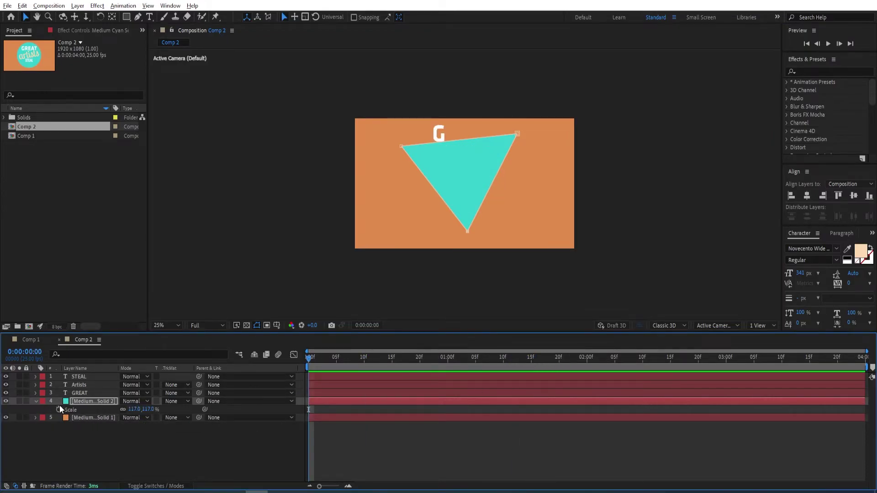
pyautogui.click(58, 409)
pyautogui.moveTo(308, 363); pyautogui.dragTo(392, 361)
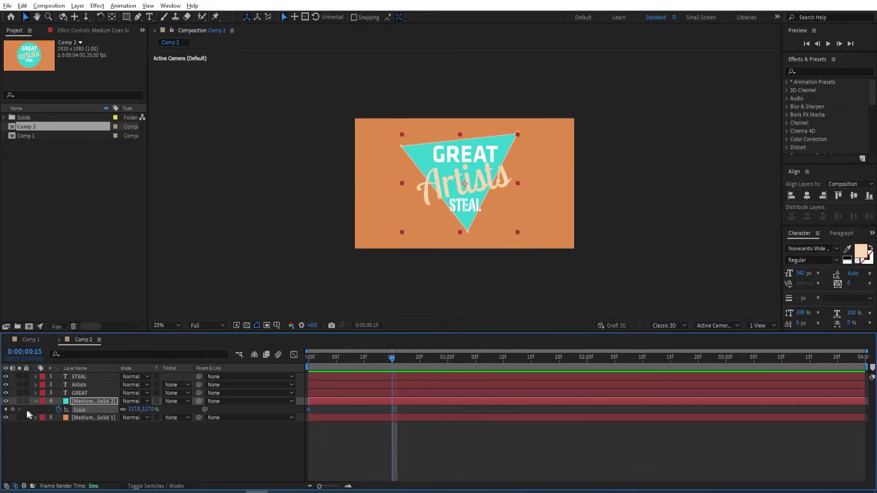
pyautogui.click(12, 410)
pyautogui.moveTo(390, 358); pyautogui.dragTo(420, 360)
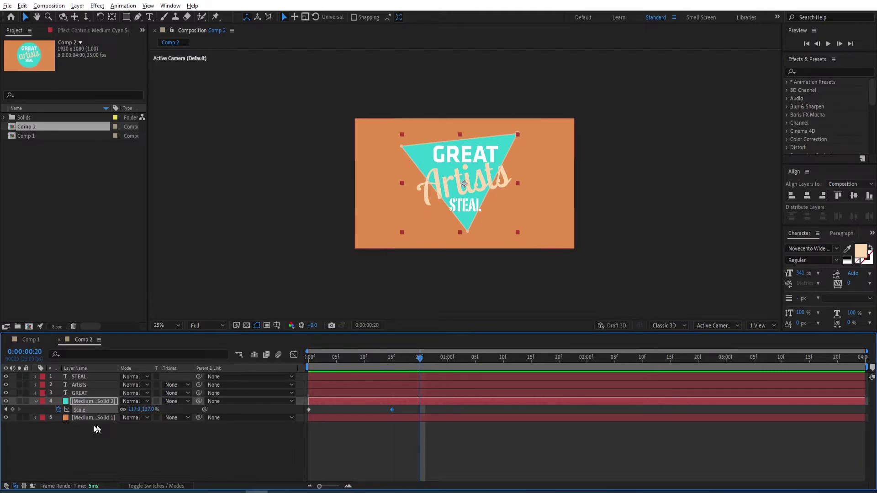
pyautogui.click(13, 409)
pyautogui.moveTo(420, 358); pyautogui.dragTo(294, 379)
# - Set the triangle's Scale keyframes to 0%, 115% and 100%, then scrub to check
pyautogui.click(135, 410)
pyautogui.write('0')
pyautogui.press('Return')
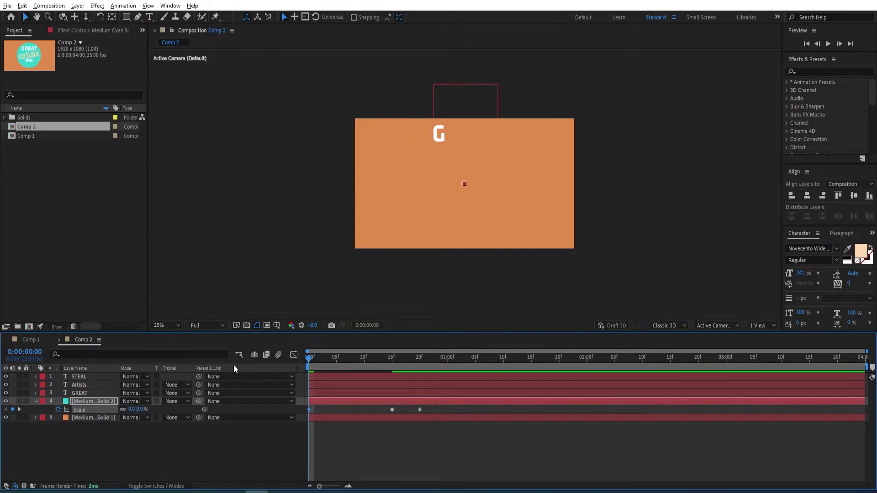
pyautogui.click(19, 410)
pyautogui.click(135, 409)
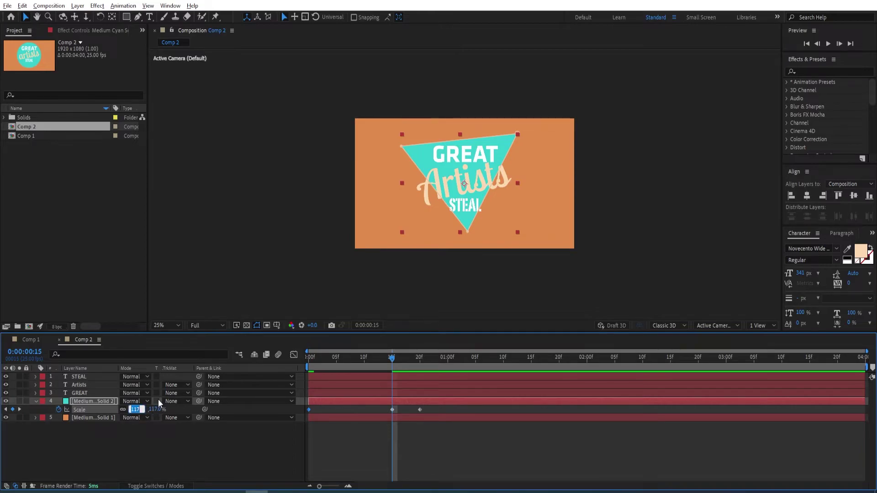
pyautogui.write('115')
pyautogui.press('Return')
pyautogui.moveTo(393, 361); pyautogui.dragTo(420, 358)
pyautogui.click(135, 409)
pyautogui.write('100')
pyautogui.press('Return')
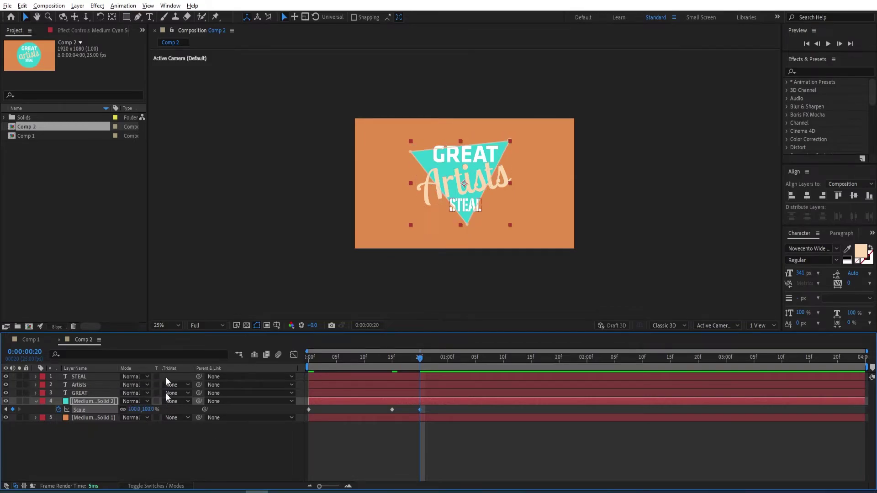
pyautogui.moveTo(418, 360)
pyautogui.mouseDown()
pyautogui.moveTo(371, 369)
pyautogui.moveTo(435, 371)
pyautogui.moveTo(316, 375)
pyautogui.moveTo(418, 374)
pyautogui.mouseUp()
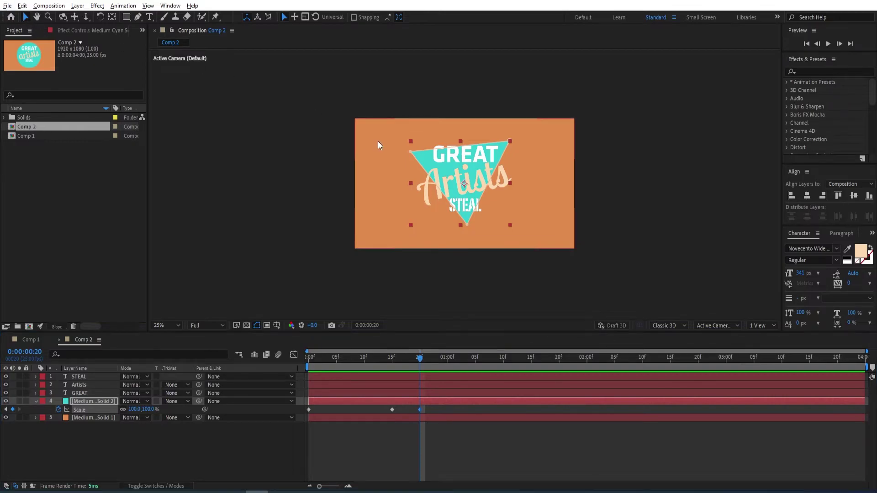
# - Widen the triangle's top corners and lower its bottom point slightly
pyautogui.moveTo(411, 152); pyautogui.dragTo(402, 148)
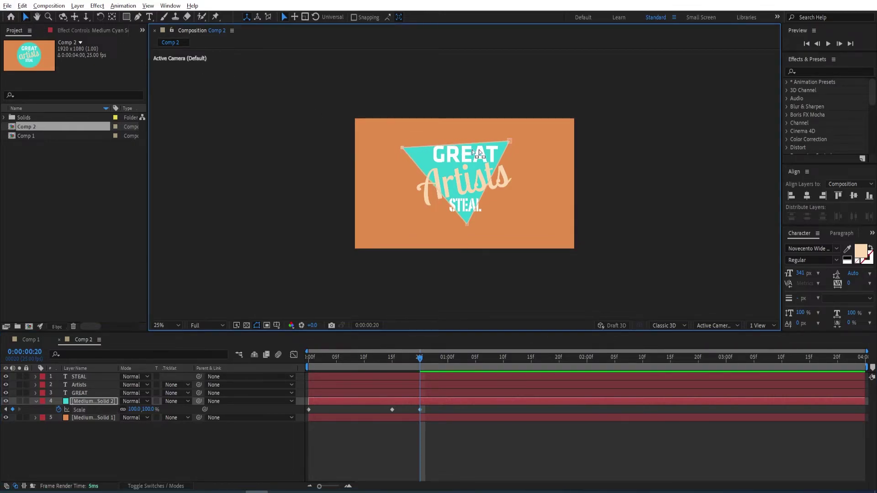
pyautogui.moveTo(509, 141); pyautogui.dragTo(513, 136)
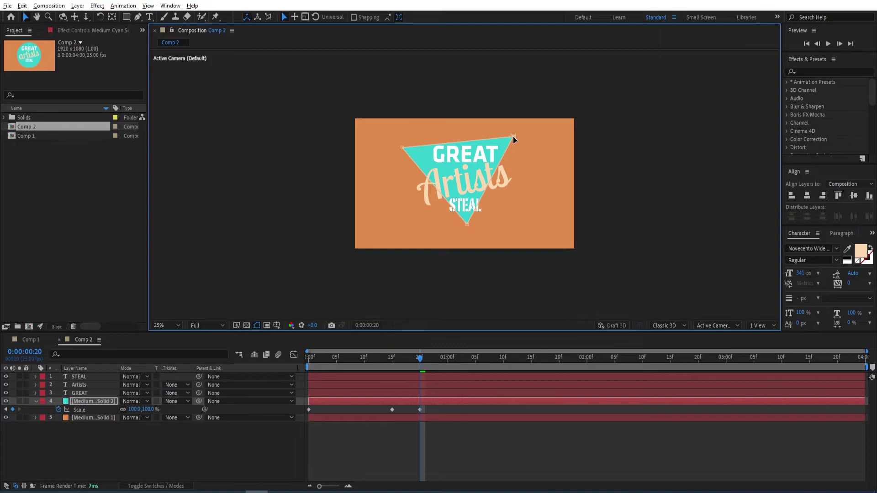
pyautogui.moveTo(467, 223); pyautogui.dragTo(465, 232)
pyautogui.moveTo(420, 357); pyautogui.dragTo(305, 368)
# - Preview the pop-in and apply Easy Ease to the 15f Scale keyframe
pyautogui.press('space')
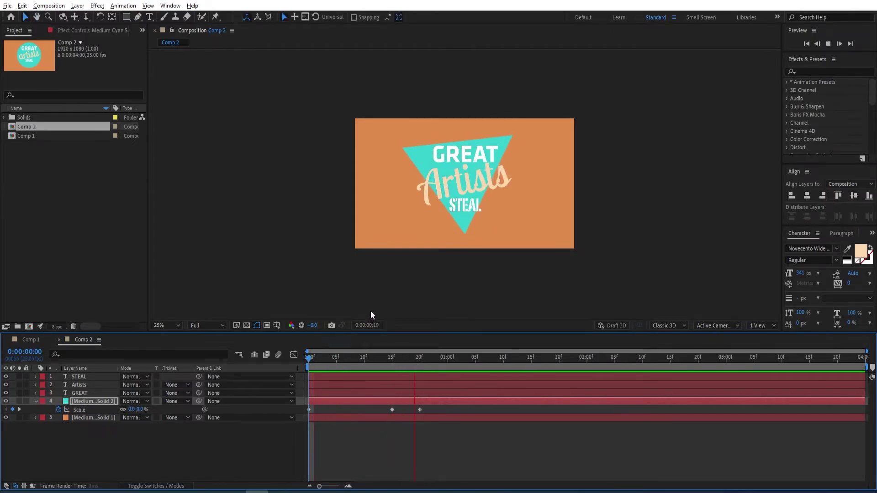
pyautogui.press('space')
pyautogui.press('space')
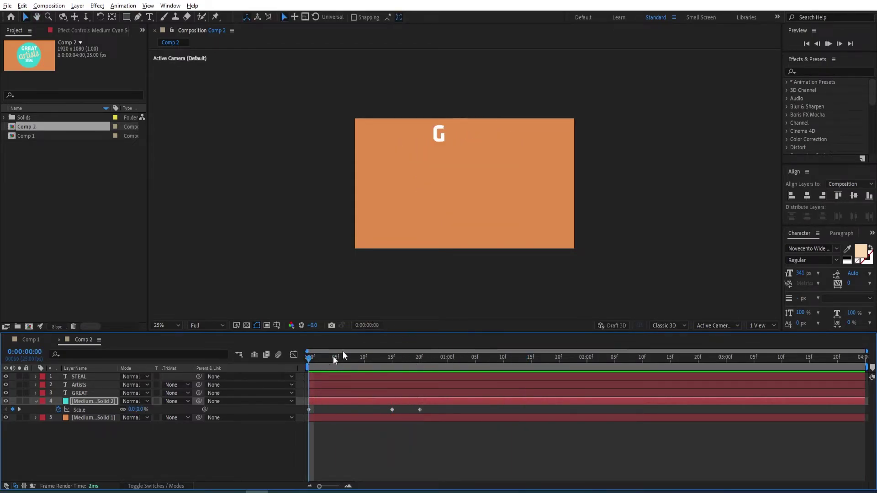
pyautogui.click(452, 360)
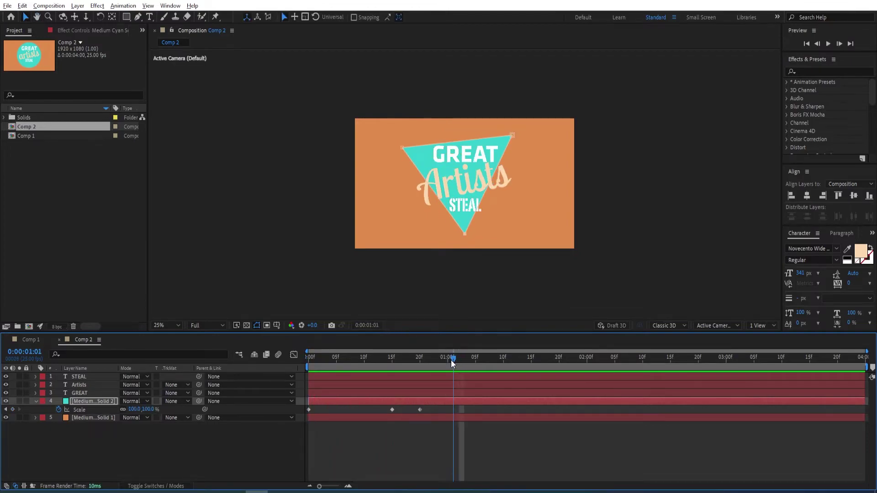
pyautogui.click(391, 410)
pyautogui.moveTo(453, 359); pyautogui.dragTo(347, 364)
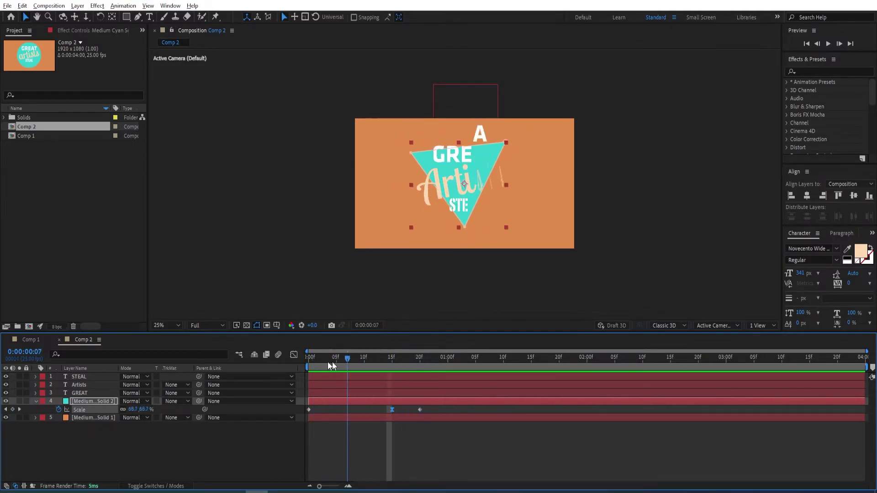
# - Replay the animation and scrub to 2:00 to watch the triangle settle at 100%
pyautogui.click(511, 361)
pyautogui.press('v')
pyautogui.press('space')
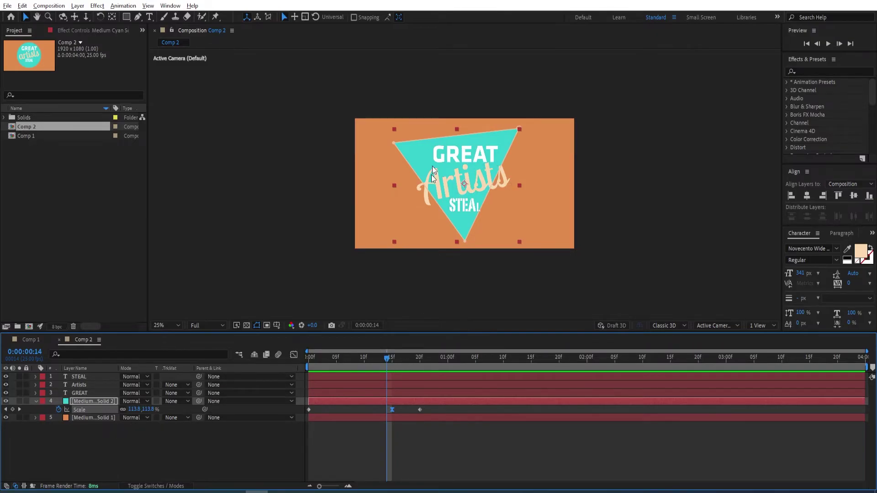
pyautogui.moveTo(387, 364); pyautogui.dragTo(588, 360)
pyautogui.click(87, 394)
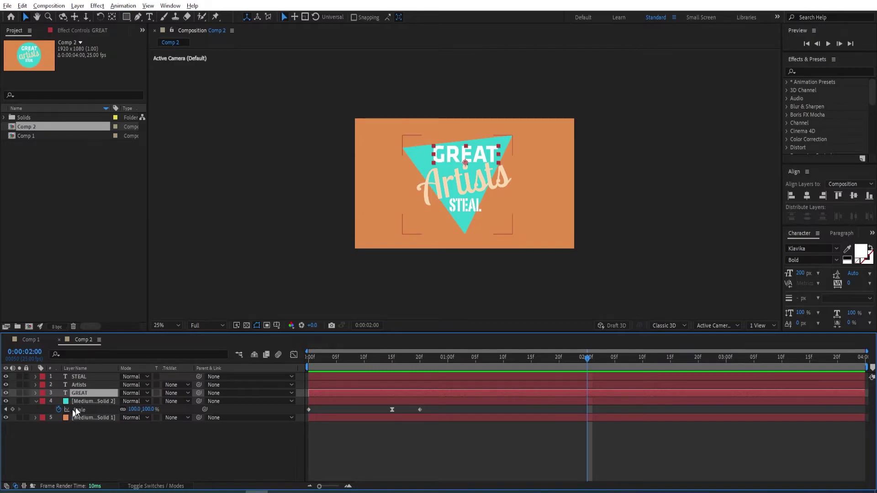
# - Paste matching Offset and Opacity keyframes onto the Artists and STEAL layers, undoing the misplaced triangle paste
pyautogui.click(35, 393)
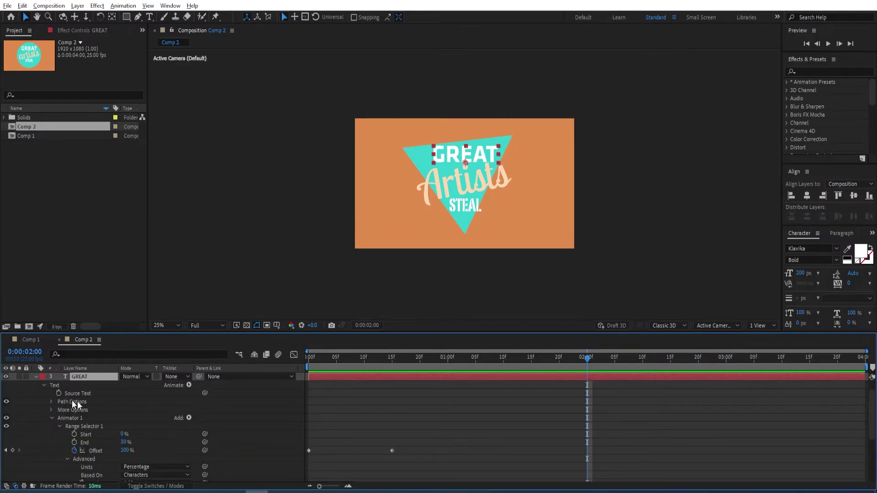
pyautogui.press('u')
pyautogui.press('k')
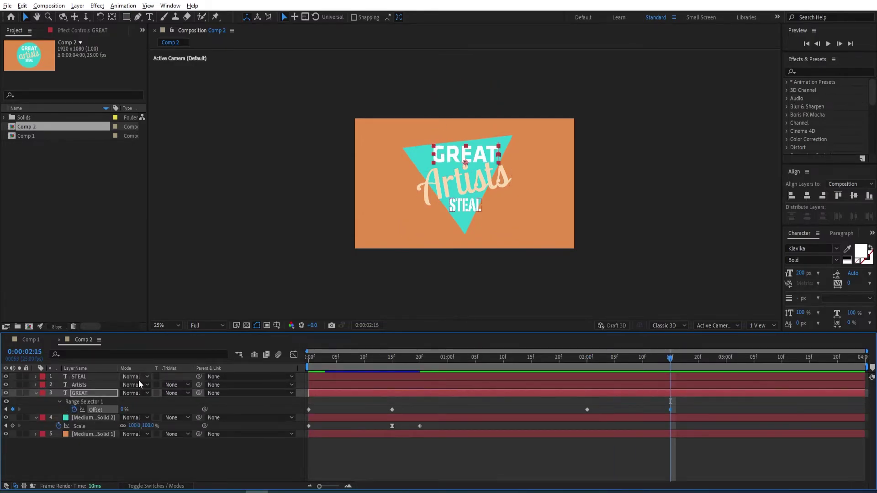
pyautogui.click(95, 401)
pyautogui.press('j')
pyautogui.hotkey('ctrl', 'v')
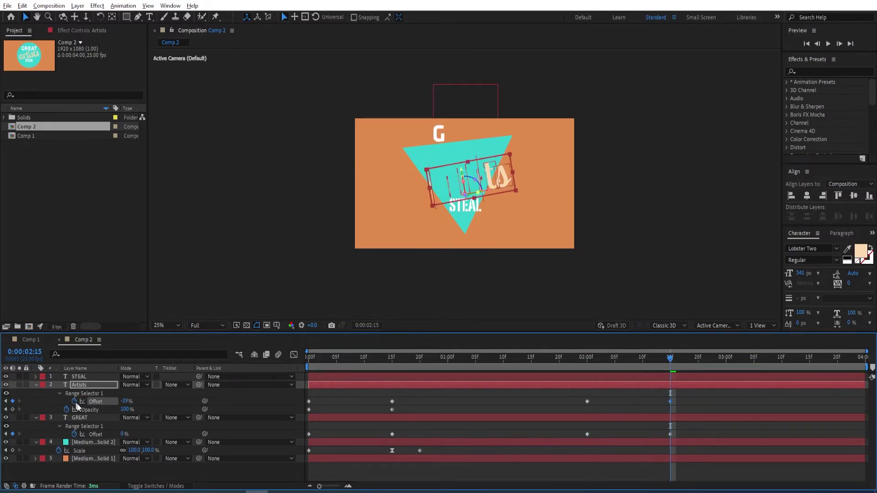
pyautogui.press('j')
pyautogui.press('k')
pyautogui.hotkey('ctrl', 'v')
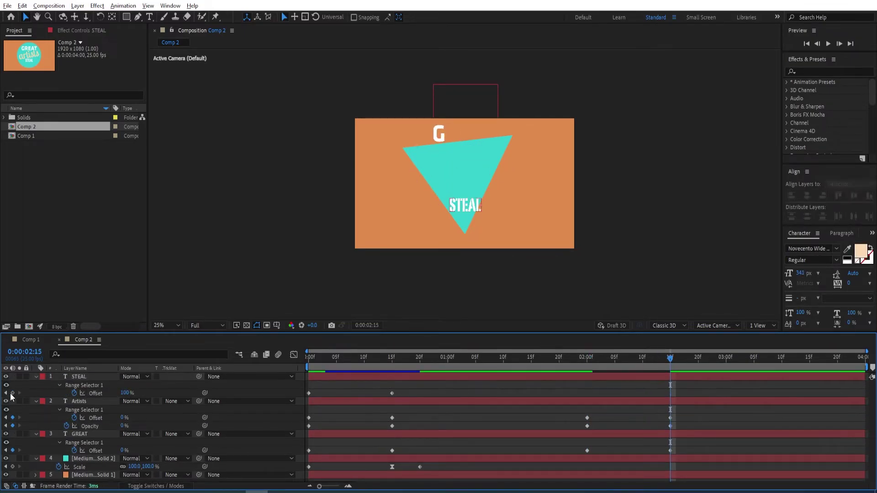
pyautogui.press('j')
pyautogui.press('k')
pyautogui.click(94, 458)
pyautogui.hotkey('ctrl', 'v')
pyautogui.press('j')
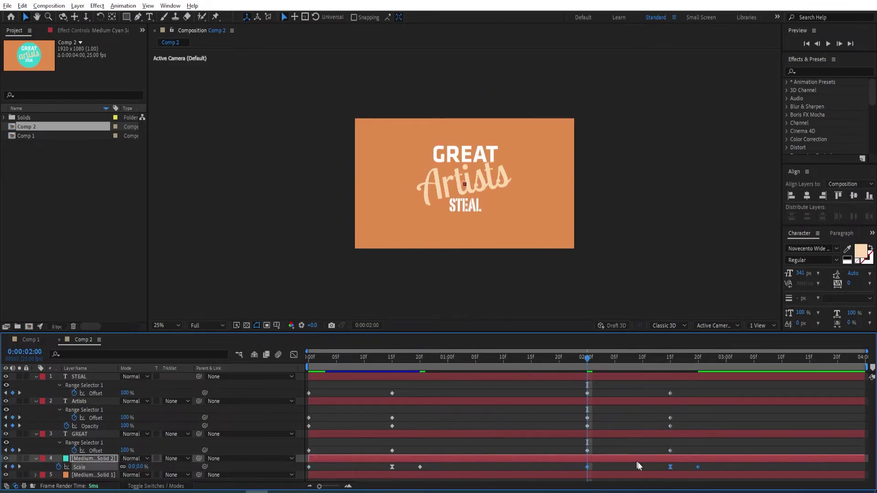
pyautogui.hotkey('ctrl', 'z')
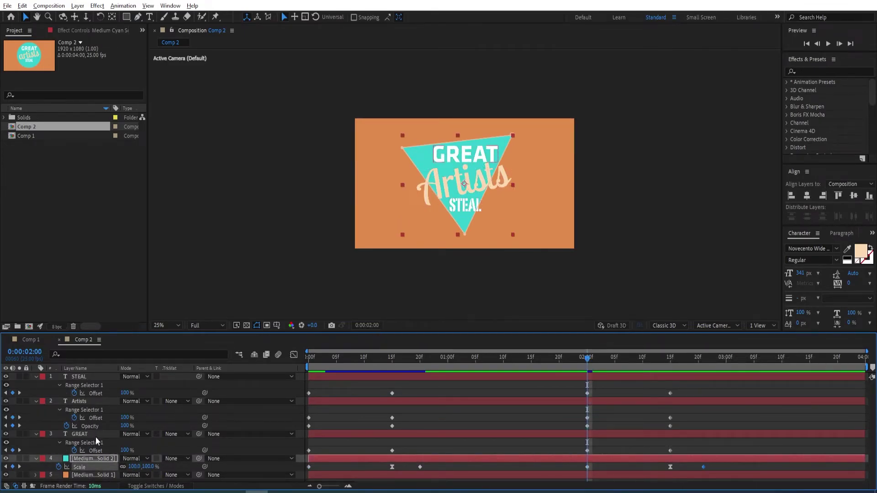
# - Delay the GREAT layer to about 11f and Artists to about 15f
pyautogui.click(325, 432)
pyautogui.moveTo(319, 433); pyautogui.dragTo(377, 437)
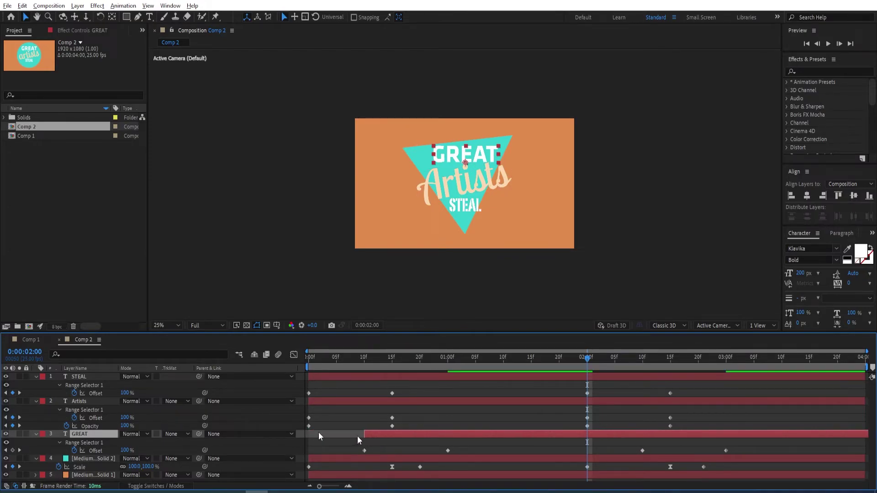
pyautogui.click(79, 402)
pyautogui.moveTo(328, 403); pyautogui.dragTo(501, 375)
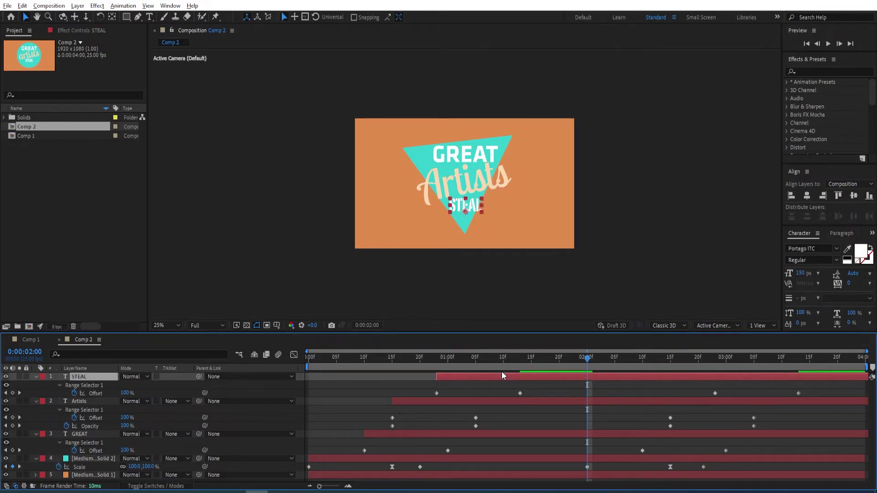
pyautogui.moveTo(581, 364); pyautogui.dragTo(796, 412)
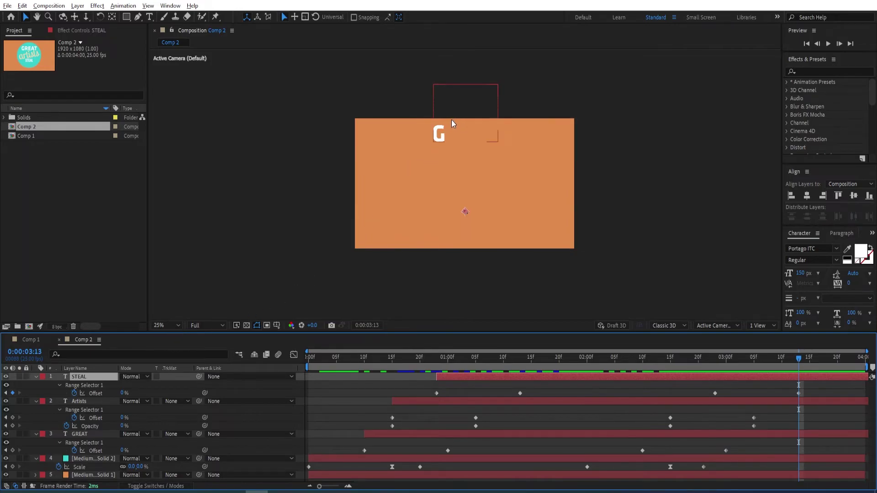
# - Lower GREAT's Range Selector 1 End to 13% and preview the result
pyautogui.click(89, 435)
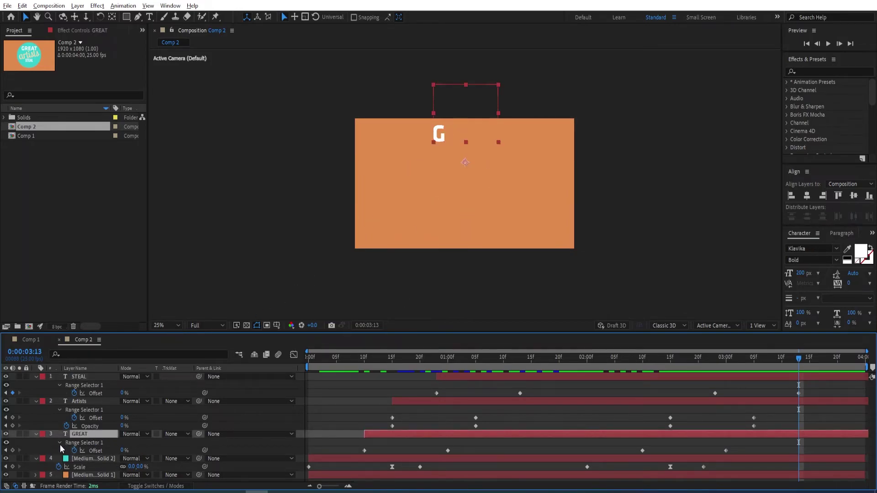
pyautogui.click(60, 443)
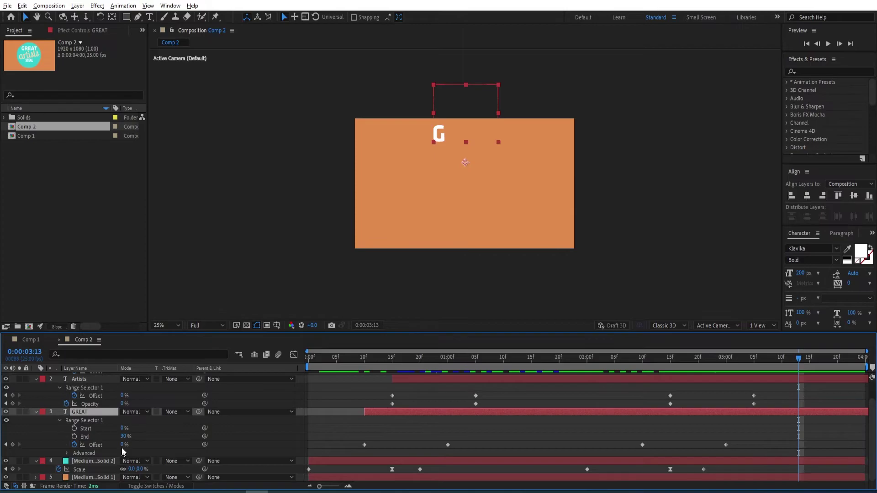
pyautogui.moveTo(125, 440); pyautogui.dragTo(117, 439)
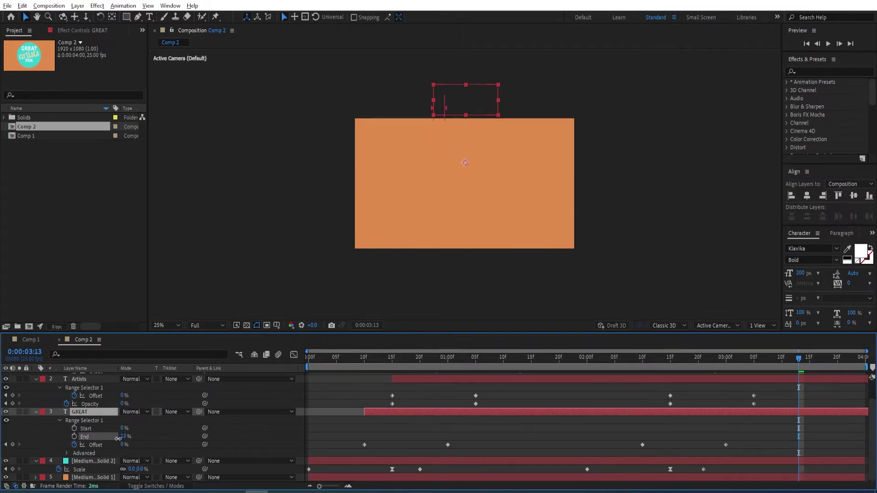
pyautogui.press('space')
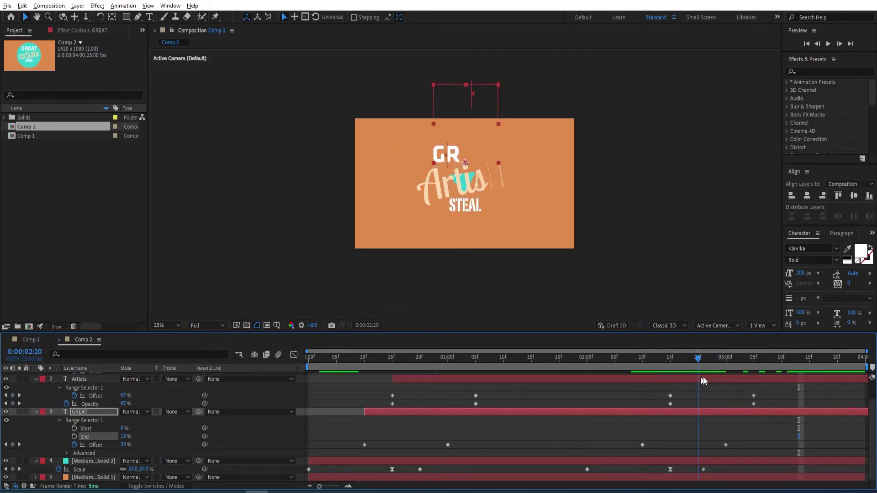
pyautogui.moveTo(736, 376); pyautogui.dragTo(305, 391)
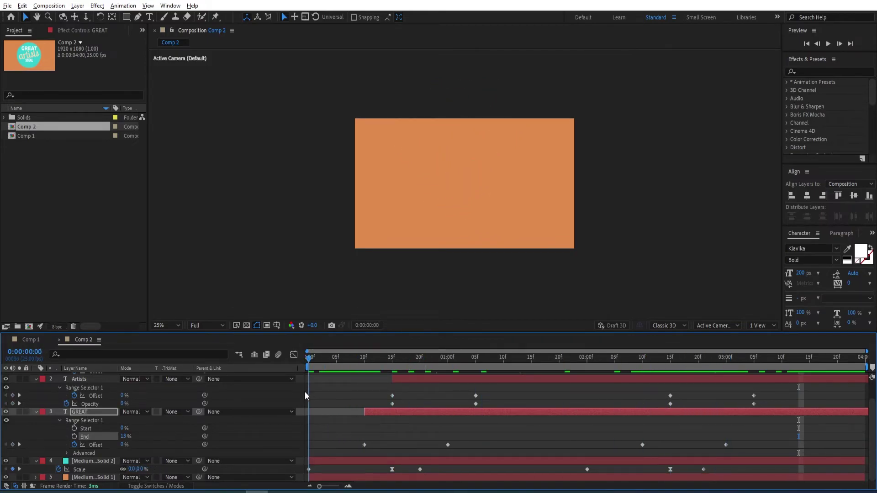
pyautogui.press('space')
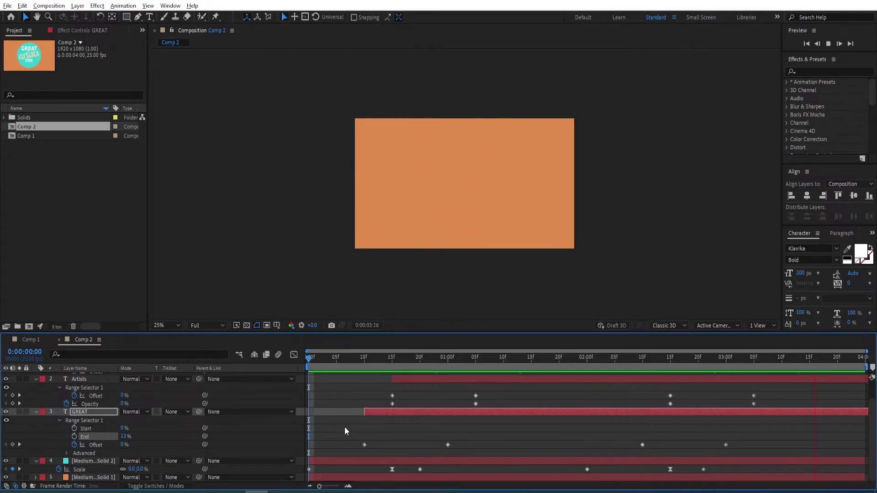
pyautogui.press('space')
# - Move the eight exit keyframes of the titles about four frames earlier
pyautogui.scroll(1, 405, 416)
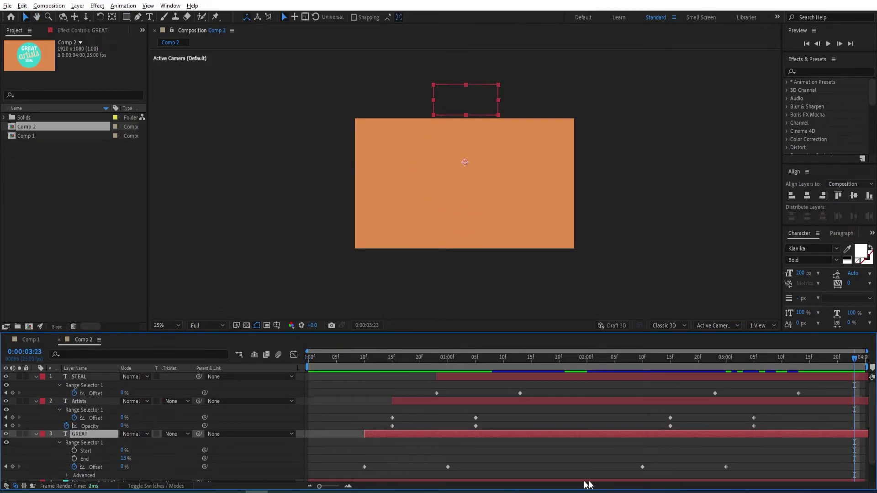
pyautogui.moveTo(845, 472); pyautogui.dragTo(629, 320)
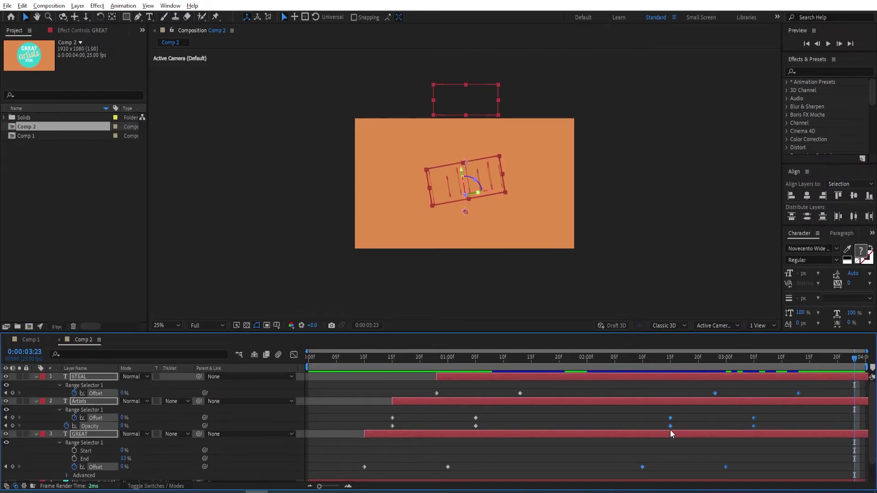
pyautogui.moveTo(671, 427); pyautogui.dragTo(597, 427)
# - At 3:00, deselect the keyframes, collapse all layer properties and clear the layer selection
pyautogui.moveTo(676, 365); pyautogui.dragTo(720, 367)
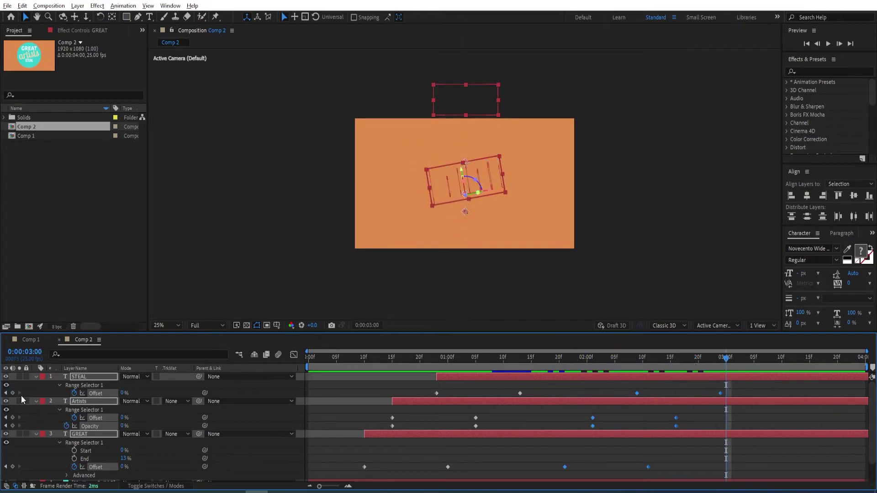
pyautogui.hotkey('ctrl', 'a')
pyautogui.press('u')
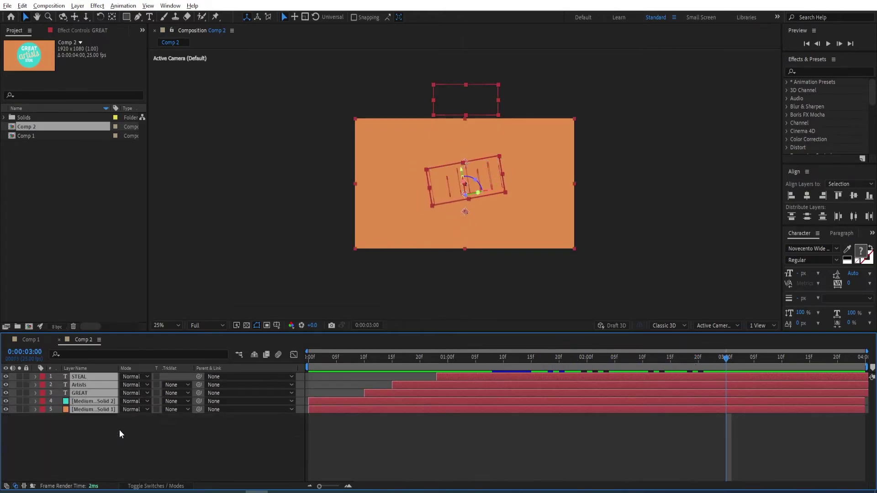
pyautogui.click(88, 441)
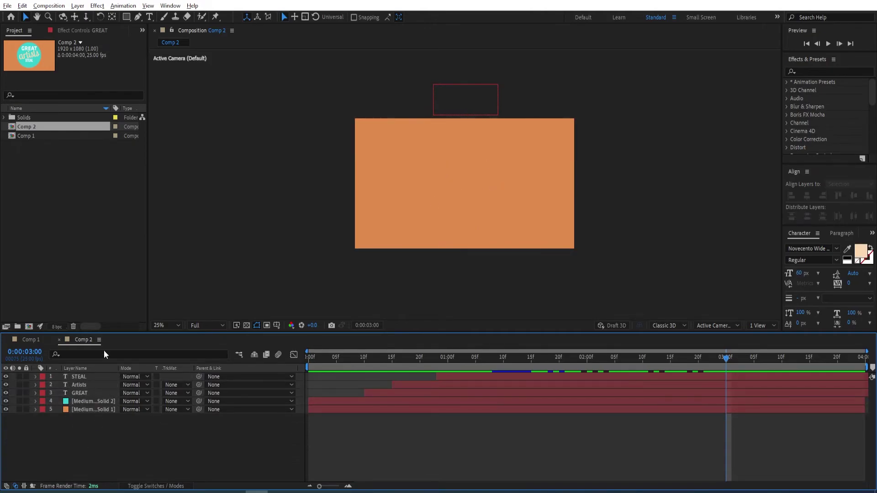
pyautogui.click(150, 18)
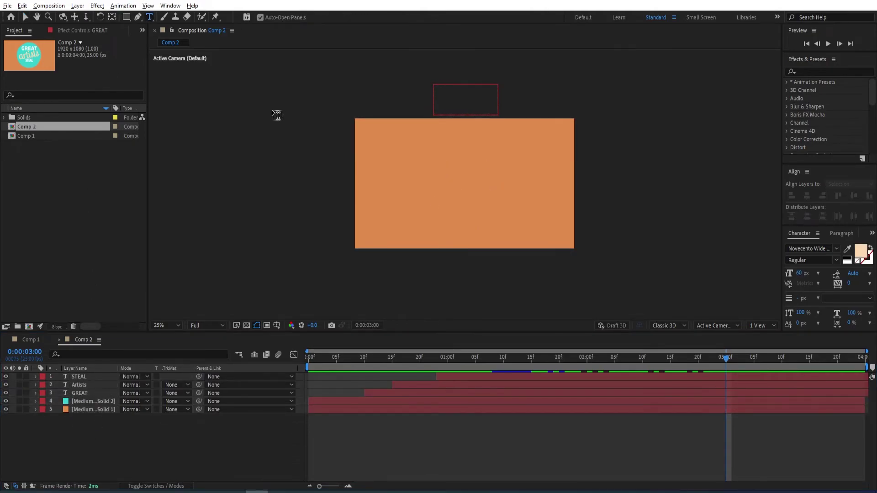
# - Add a 'PABLO PICASSO' text layer centred horizontally in the comp
pyautogui.click(434, 184)
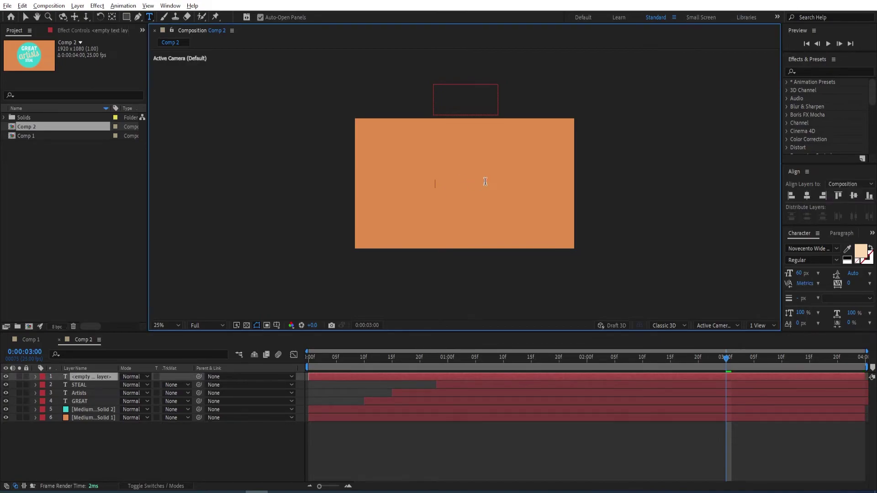
pyautogui.write('PABLO PICASSO')
pyautogui.click(807, 196)
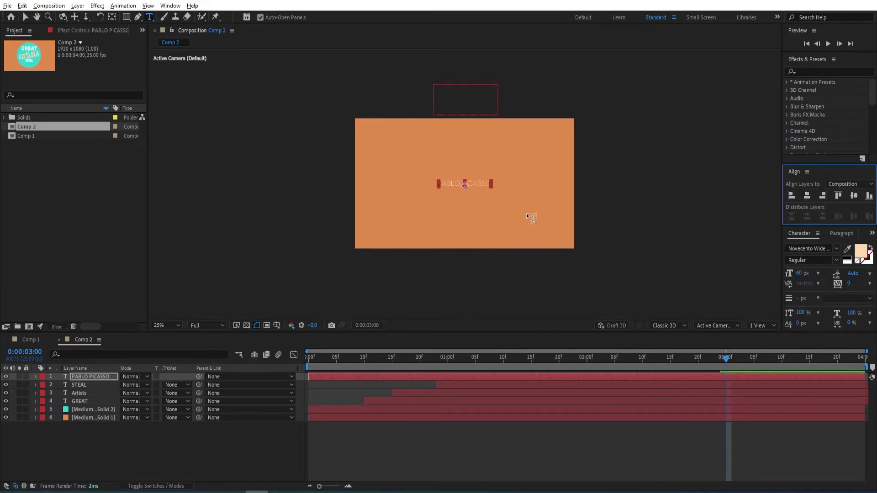
# - Move the PABLO PICASSO layer just below the cyan triangle solid in the stack
pyautogui.click(94, 380)
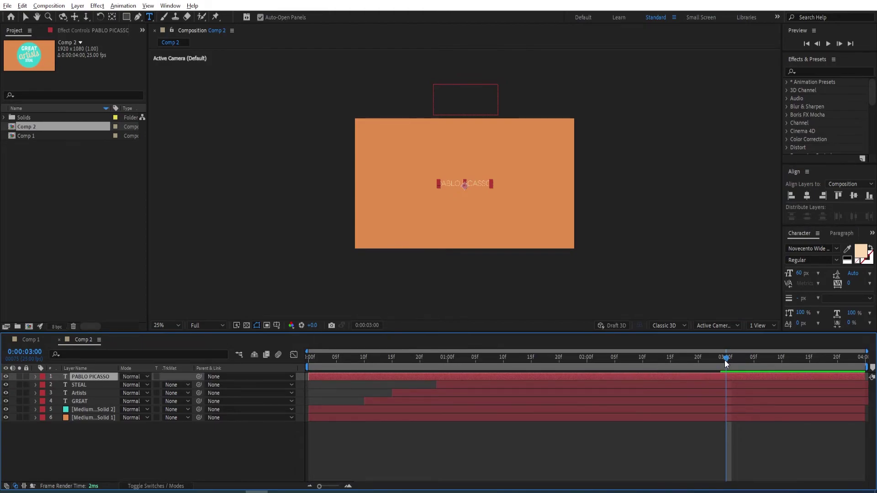
pyautogui.moveTo(86, 407); pyautogui.dragTo(86, 411)
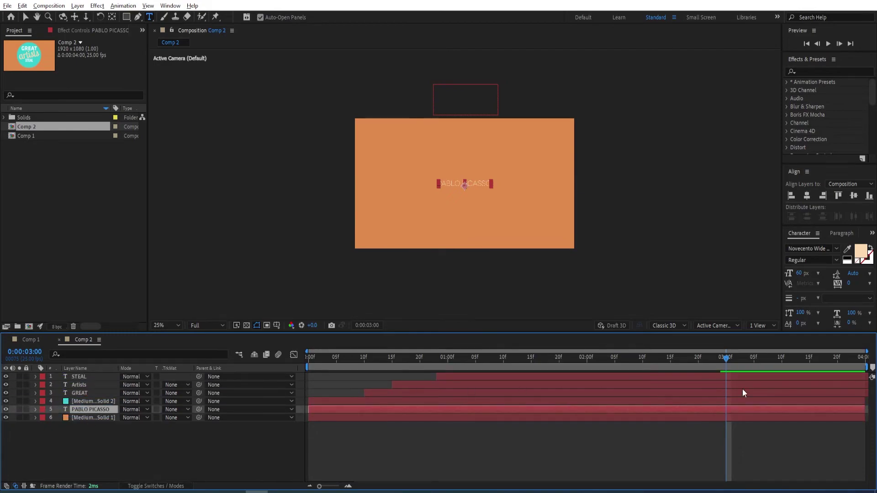
pyautogui.moveTo(718, 368); pyautogui.dragTo(675, 360)
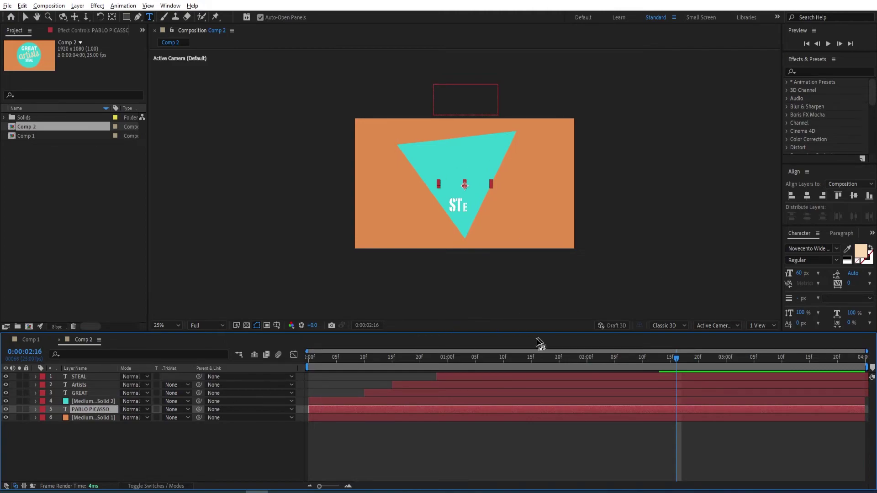
# - Reduce the PABLO PICASSO font size to 44 px and move its in-point to 1:20
pyautogui.click(693, 363)
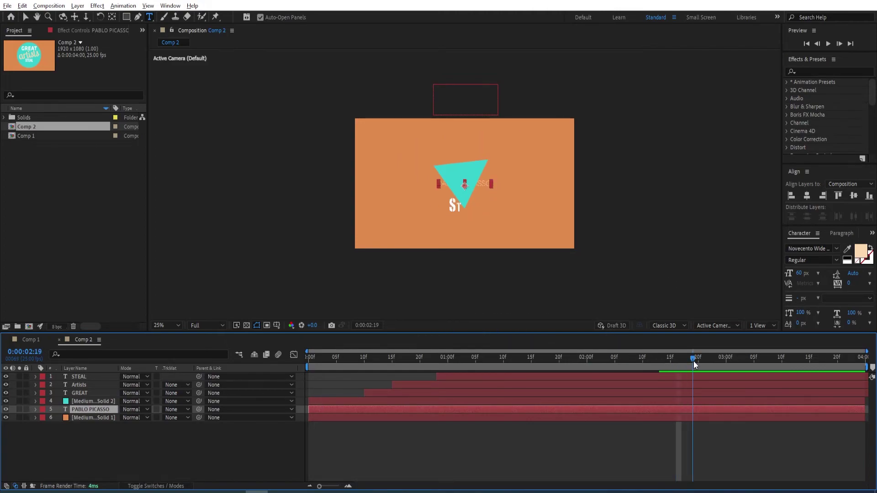
pyautogui.moveTo(693, 363); pyautogui.dragTo(687, 363)
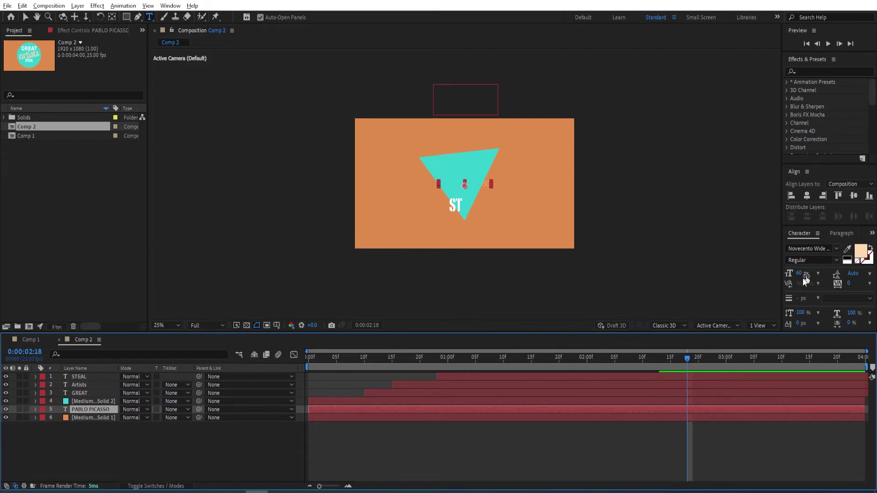
pyautogui.moveTo(800, 277); pyautogui.dragTo(792, 273)
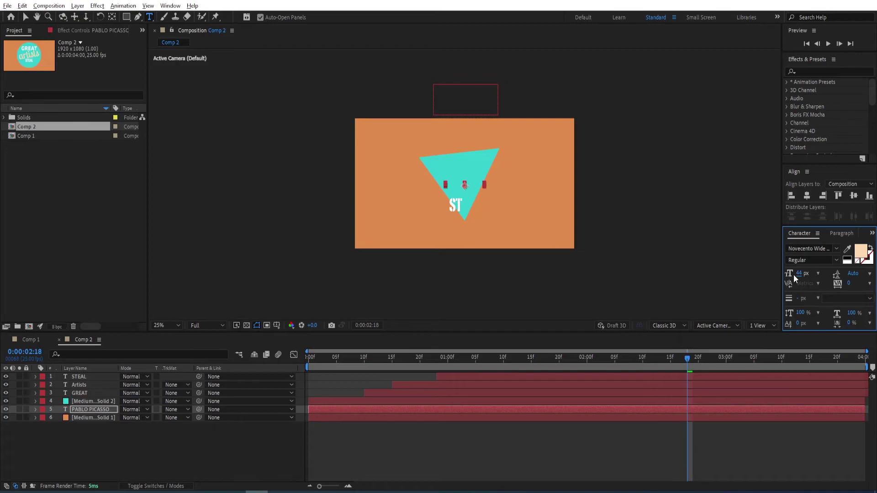
pyautogui.moveTo(680, 365); pyautogui.dragTo(555, 369)
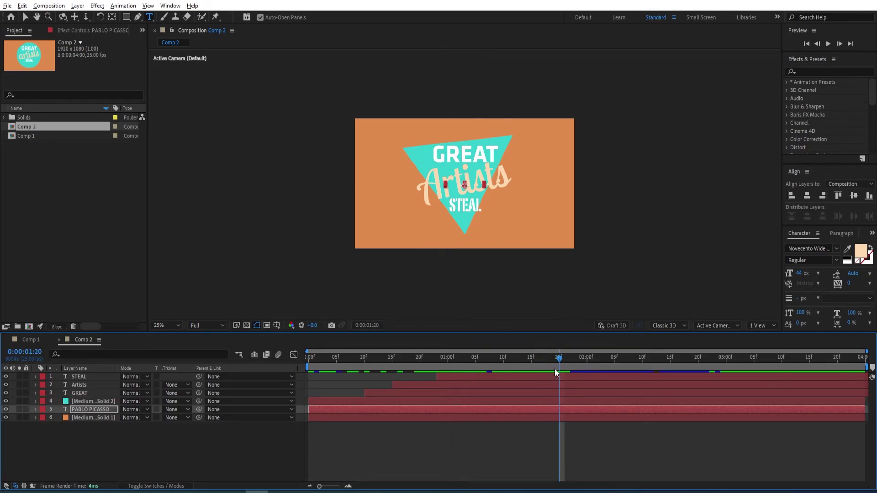
pyautogui.moveTo(310, 409); pyautogui.dragTo(558, 405)
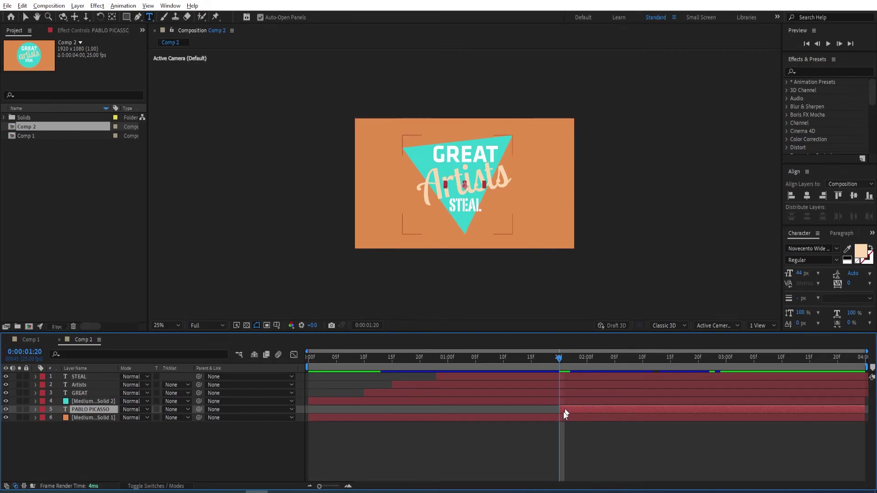
pyautogui.press('Home')
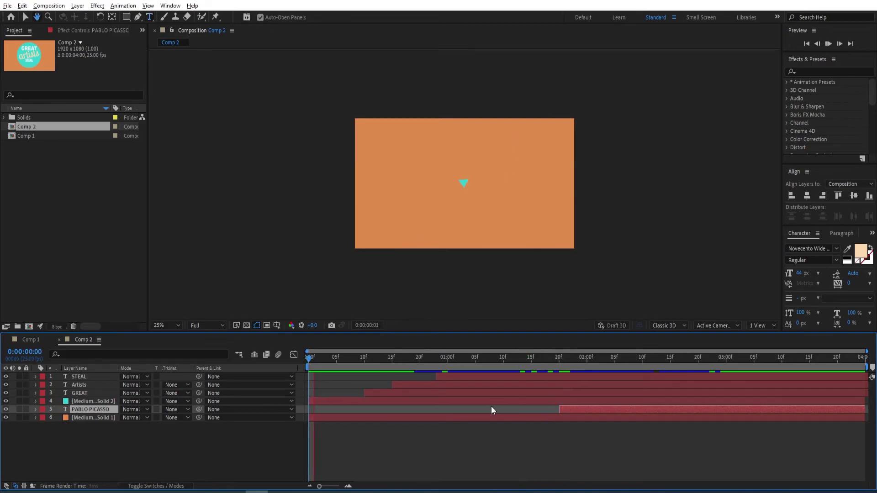
pyautogui.press('space')
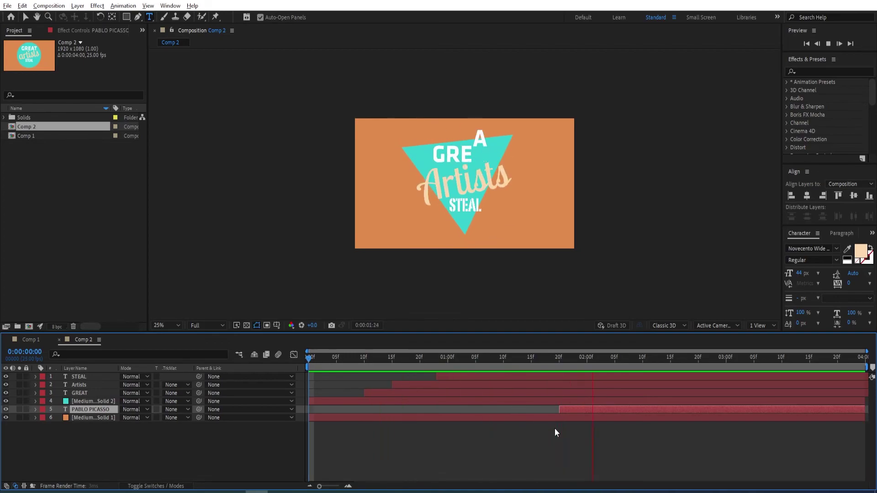
pyautogui.moveTo(853, 357); pyautogui.dragTo(531, 374)
pyautogui.press('pagedown')
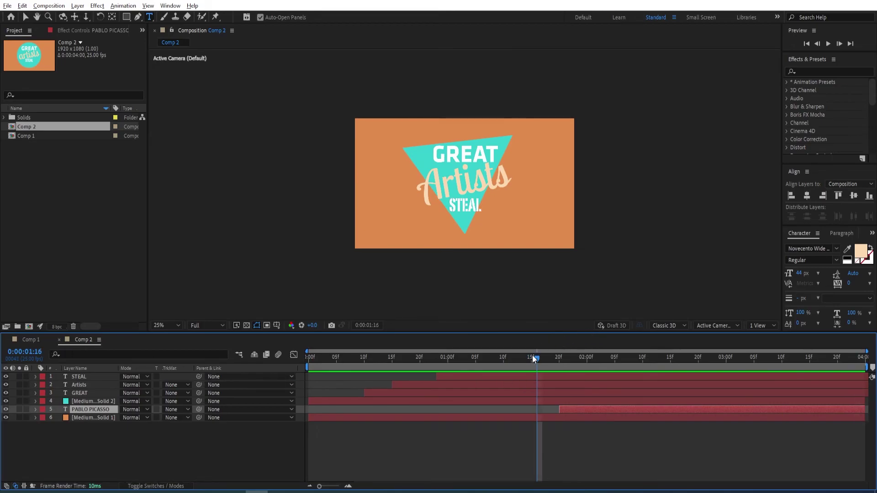
pyautogui.press('space')
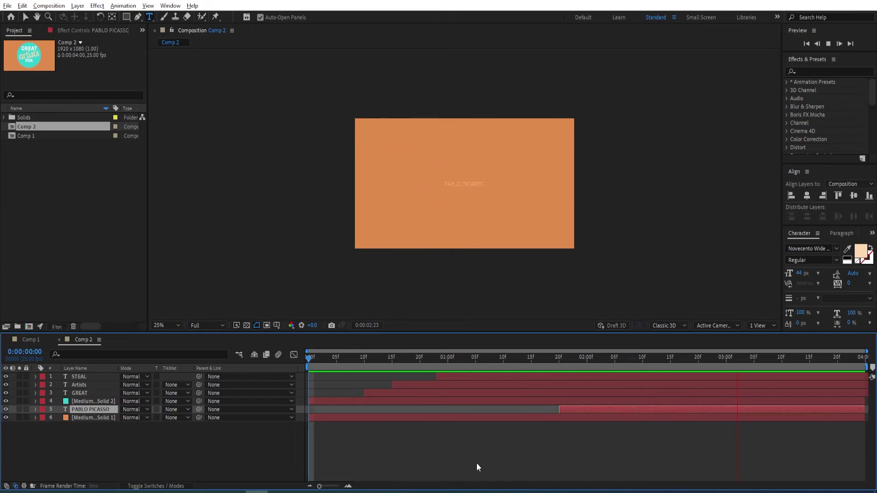
pyautogui.press('space')
pyautogui.scroll(1, 484, 254)
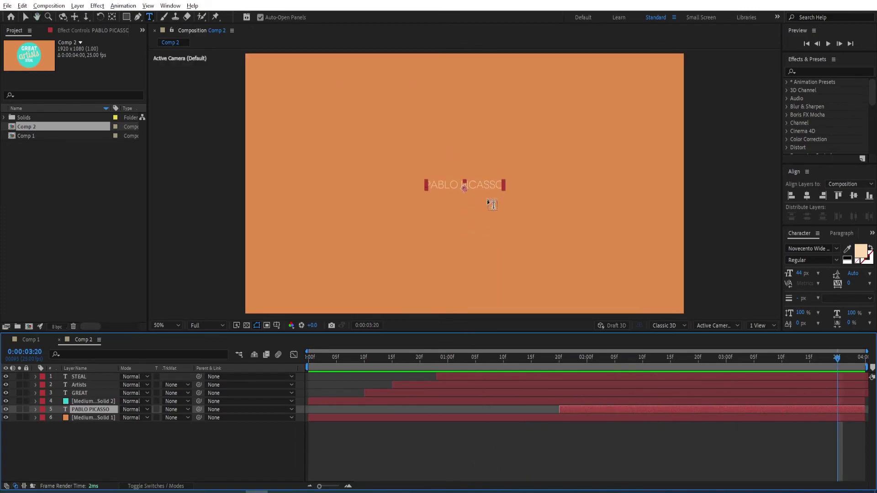
pyautogui.moveTo(399, 357); pyautogui.dragTo(297, 359)
pyautogui.press('space')
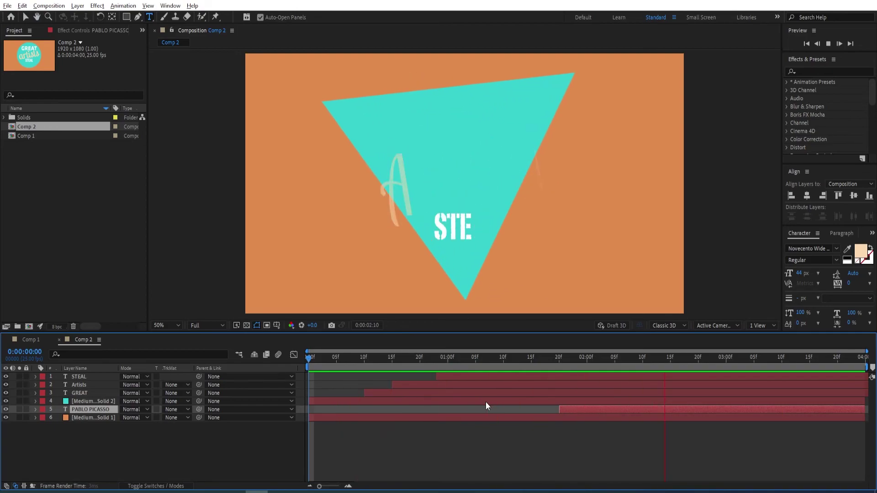
pyautogui.press('space')
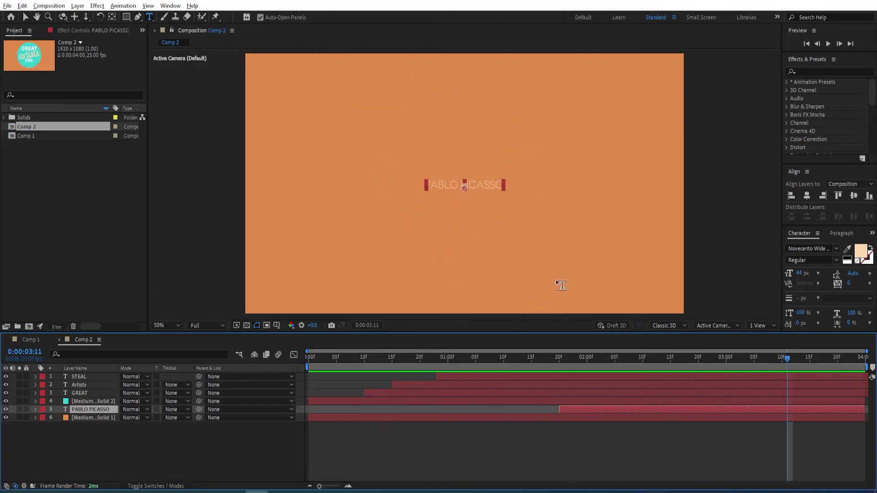
pyautogui.press('v')
pyautogui.click(786, 385)
pyautogui.moveTo(786, 359); pyautogui.dragTo(587, 365)
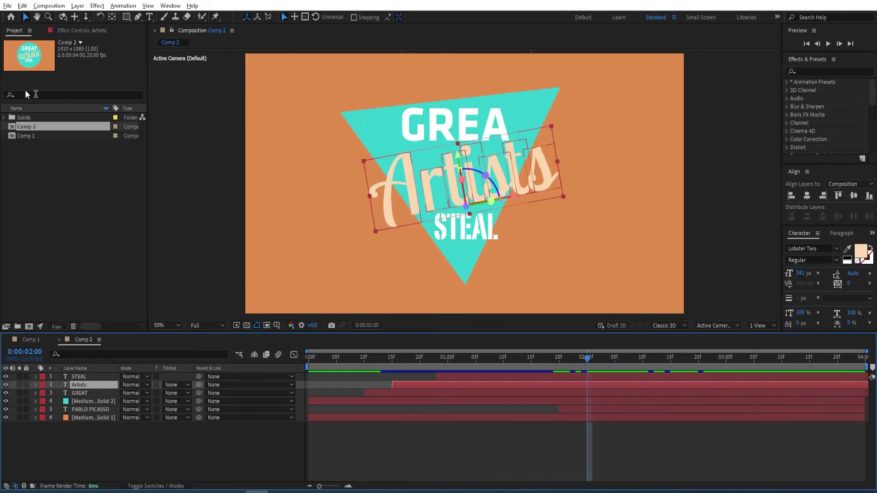
# - Nudge the triangle mask's bottom corner slightly to the right
pyautogui.click(465, 282)
pyautogui.click(465, 285)
pyautogui.moveTo(465, 285); pyautogui.dragTo(474, 283)
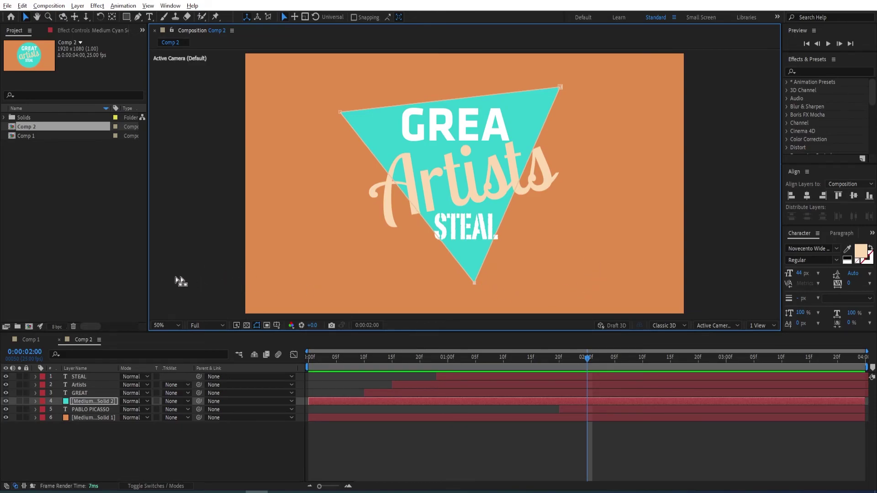
# - Create a new 1920×1080, 25 fps, 8-second composition named 'final'
pyautogui.click(28, 326)
pyautogui.write('final')
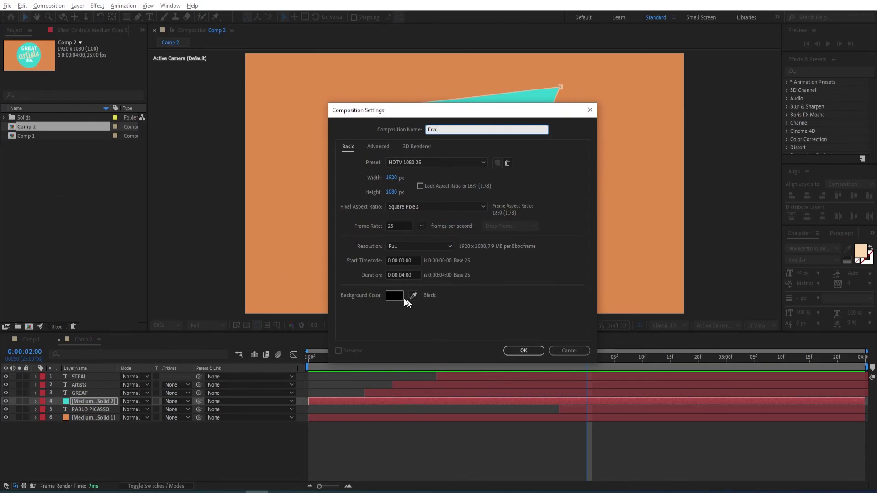
pyautogui.click(404, 275)
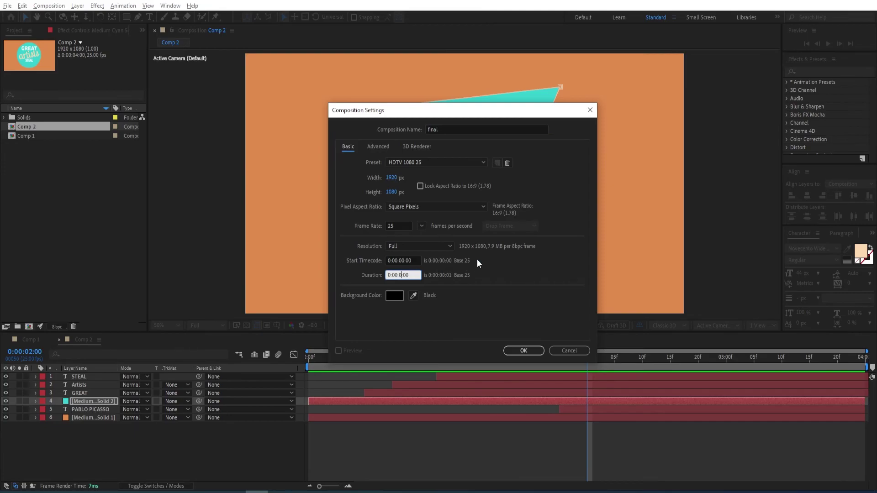
pyautogui.press('Return')
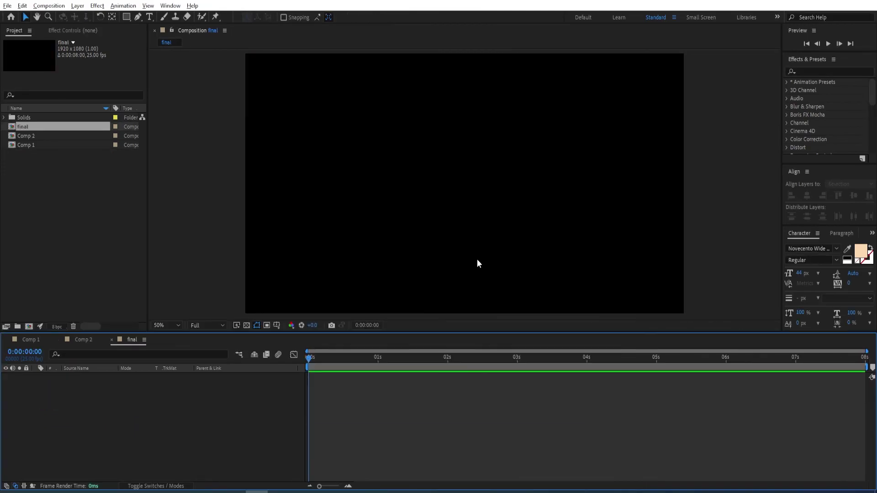
# - Add Comp 1 to the final composition and delete the accidental duplicate
pyautogui.moveTo(30, 145); pyautogui.dragTo(88, 398)
pyautogui.moveTo(33, 142); pyautogui.dragTo(201, 399)
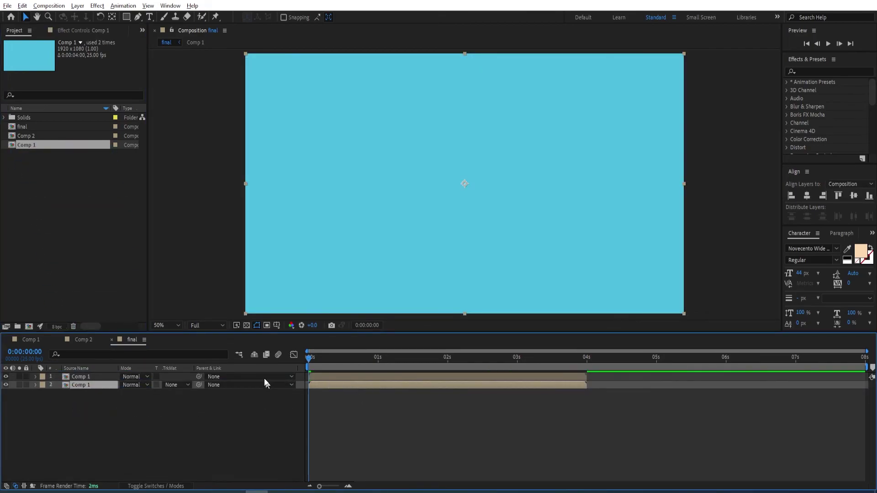
pyautogui.press('Delete')
# - Add Comp 2 and make it start at 4:00, right after Comp 1
pyautogui.moveTo(28, 138); pyautogui.dragTo(119, 396)
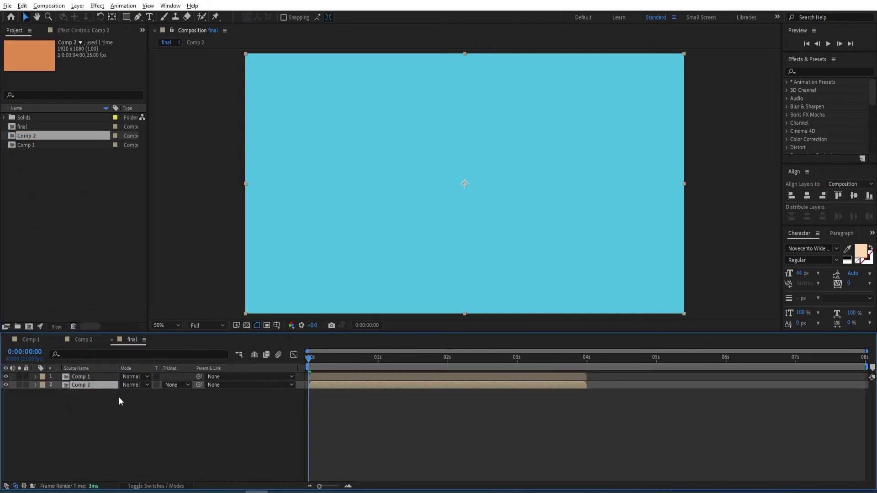
pyautogui.moveTo(382, 385); pyautogui.dragTo(661, 379)
pyautogui.moveTo(321, 359); pyautogui.dragTo(660, 357)
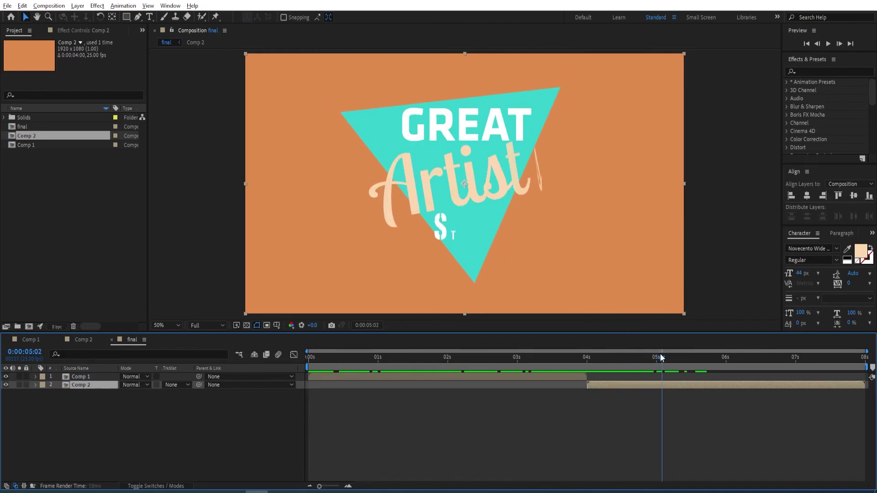
# - Keyframe the Comp 2 triangle's Rotation from 0° at 0:00 to 10° at 3:24
pyautogui.doubleClick(80, 386)
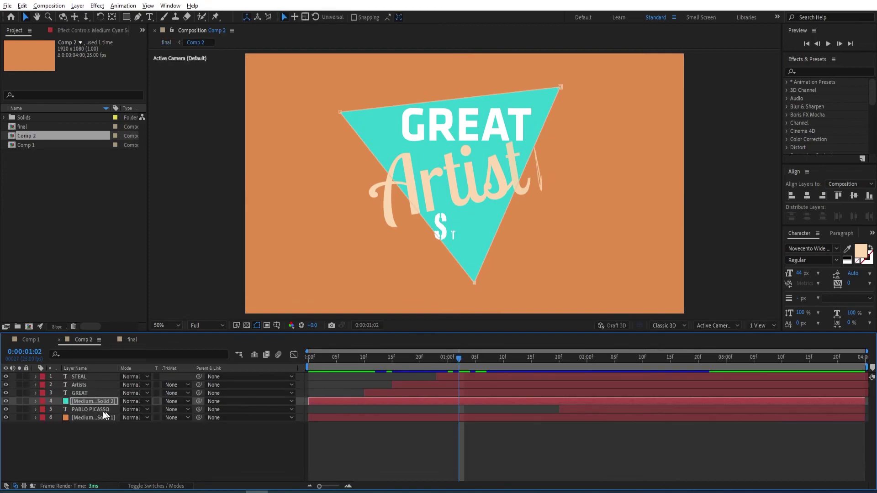
pyautogui.click(105, 400)
pyautogui.press('r')
pyautogui.moveTo(457, 358); pyautogui.dragTo(309, 358)
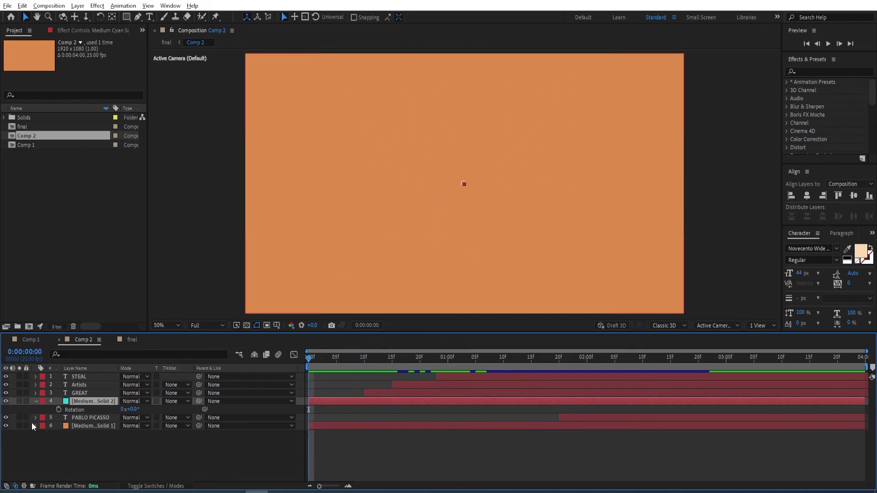
pyautogui.click(59, 410)
pyautogui.press('End')
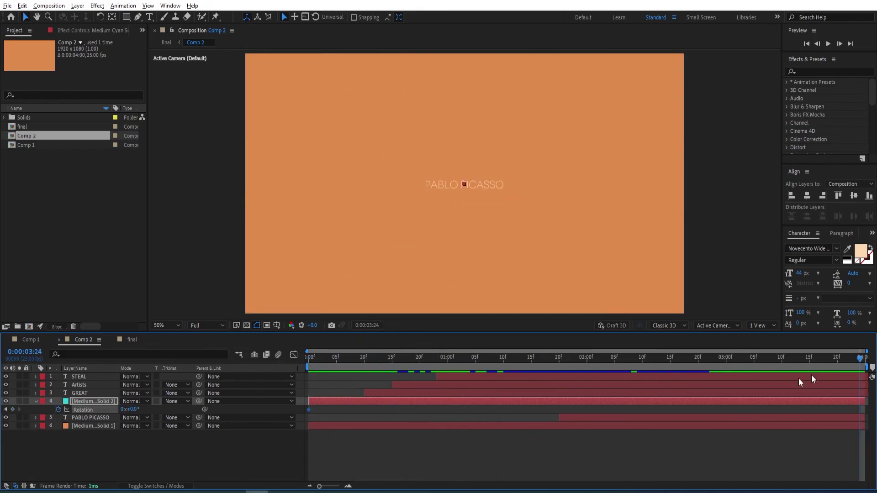
pyautogui.click(134, 410)
pyautogui.write('10')
pyautogui.press('Return')
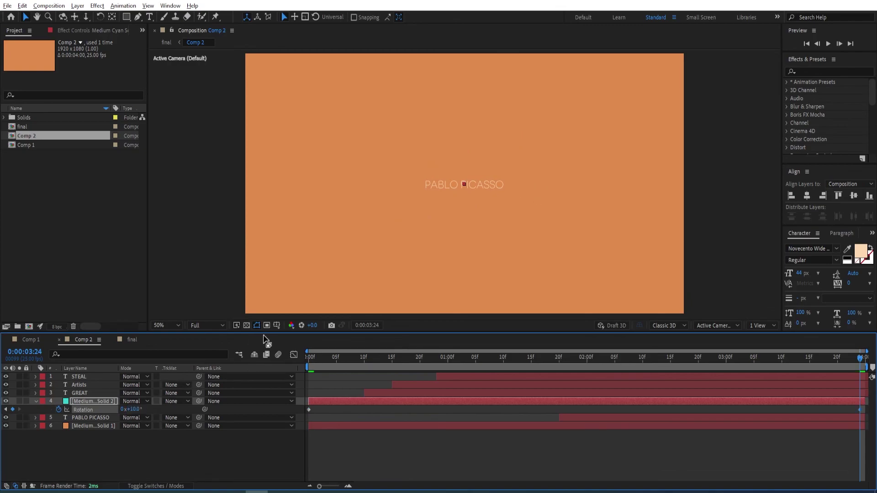
pyautogui.moveTo(358, 370); pyautogui.dragTo(454, 371)
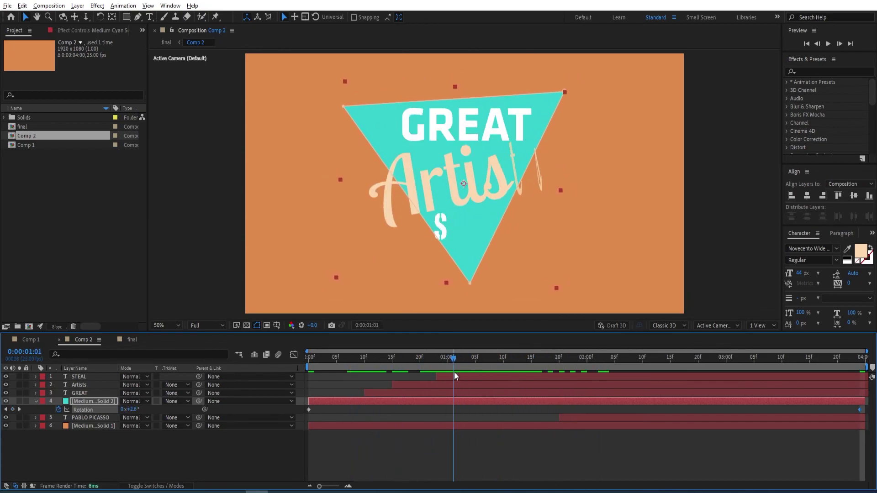
pyautogui.click(24, 146)
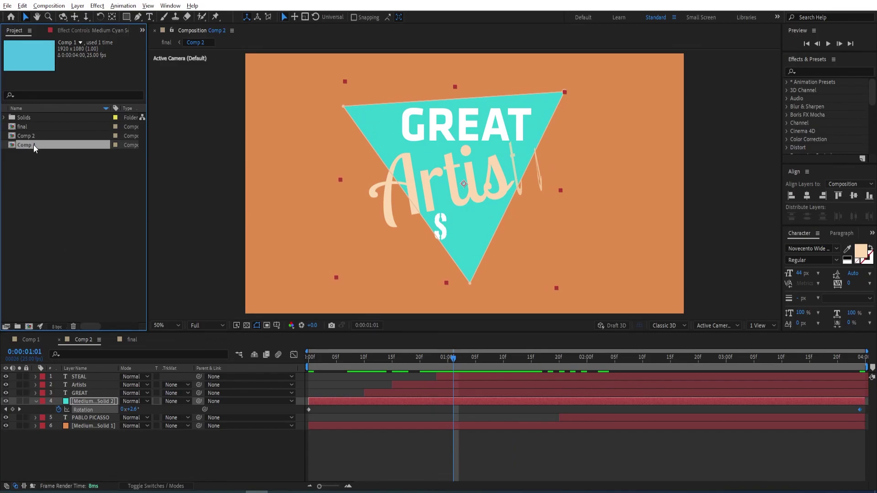
pyautogui.doubleClick(34, 145)
# - Add a 95% Scale keyframe to Comp 1's purple circle at 2:20
pyautogui.moveTo(443, 368); pyautogui.dragTo(700, 373)
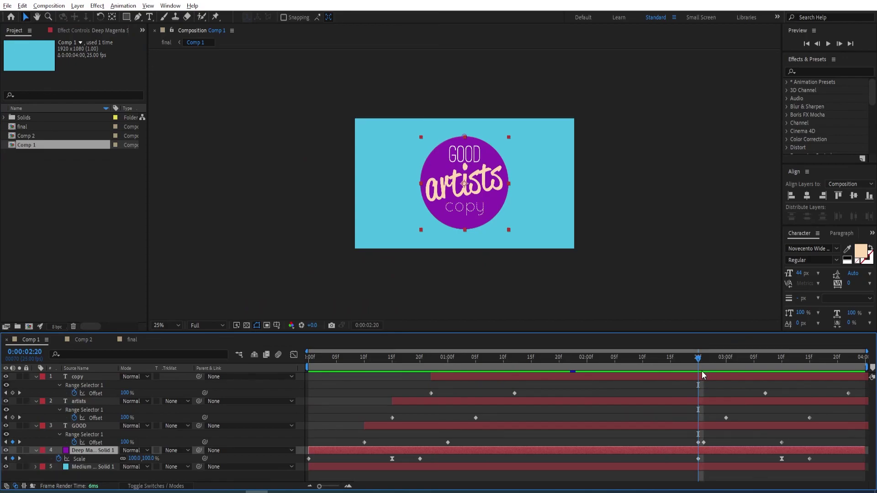
pyautogui.click(134, 459)
pyautogui.write('95')
pyautogui.press('Return')
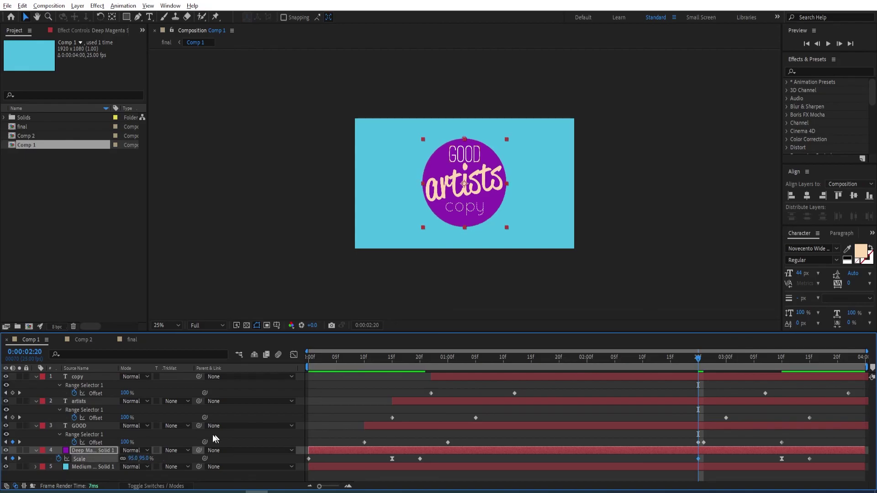
pyautogui.moveTo(696, 367); pyautogui.dragTo(608, 400)
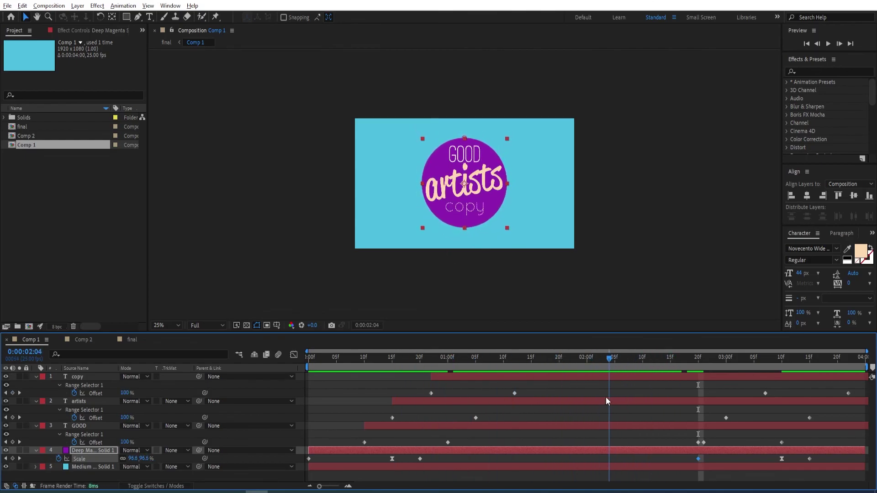
# - Preview the final composition from 0:00, starting with the GOOD artists copy title
pyautogui.doubleClick(32, 130)
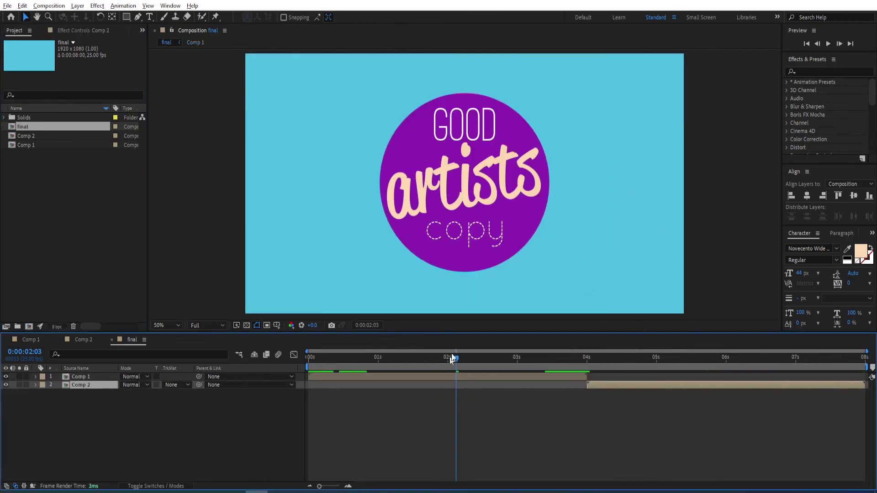
pyautogui.moveTo(456, 359); pyautogui.dragTo(299, 365)
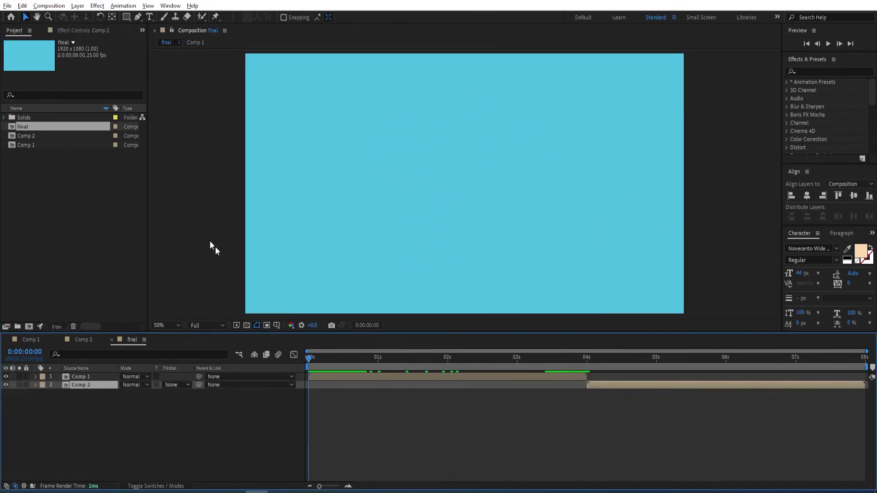
pyautogui.press('space')
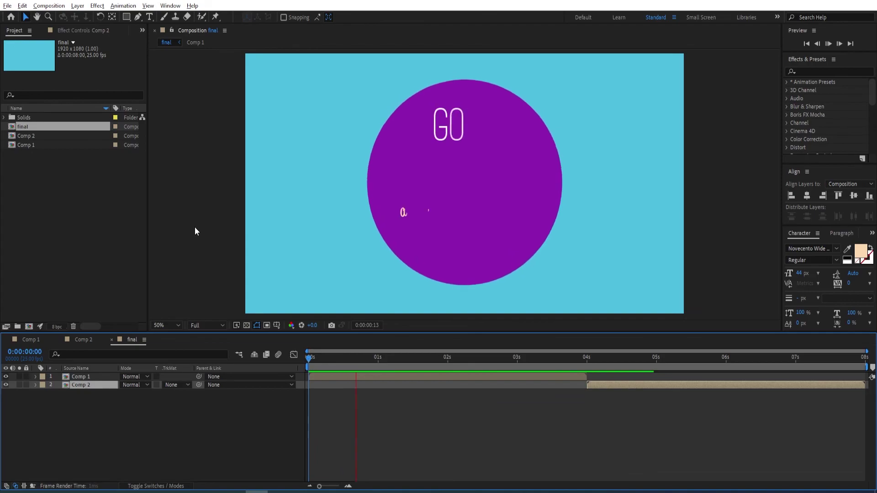